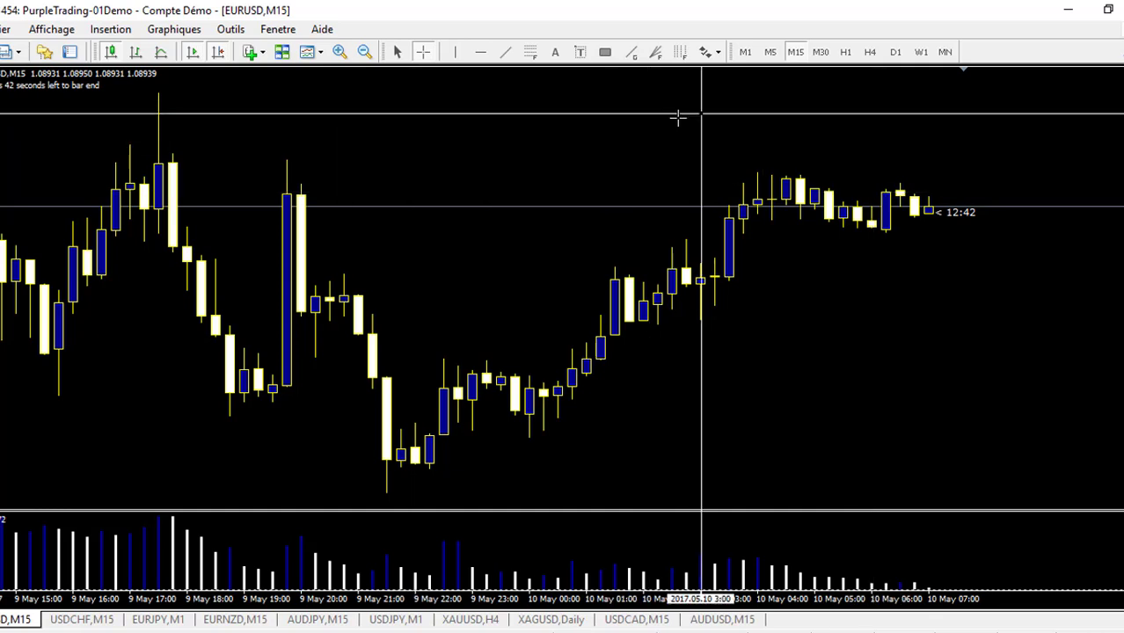
Draw a horizontal line across the 10 May highs on the EURUSD M15 chart.
{"action": "left_click", "coordinate": [710, 52]}
{"action": "left_click", "coordinate": [480, 52]}
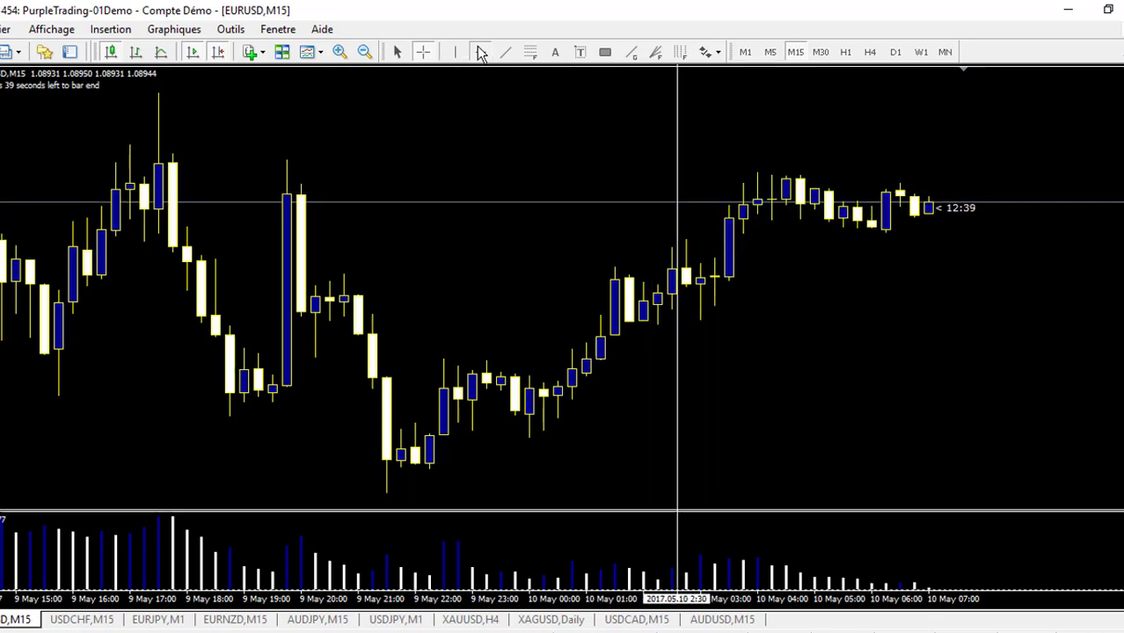
{"action": "left_click", "coordinate": [910, 177]}
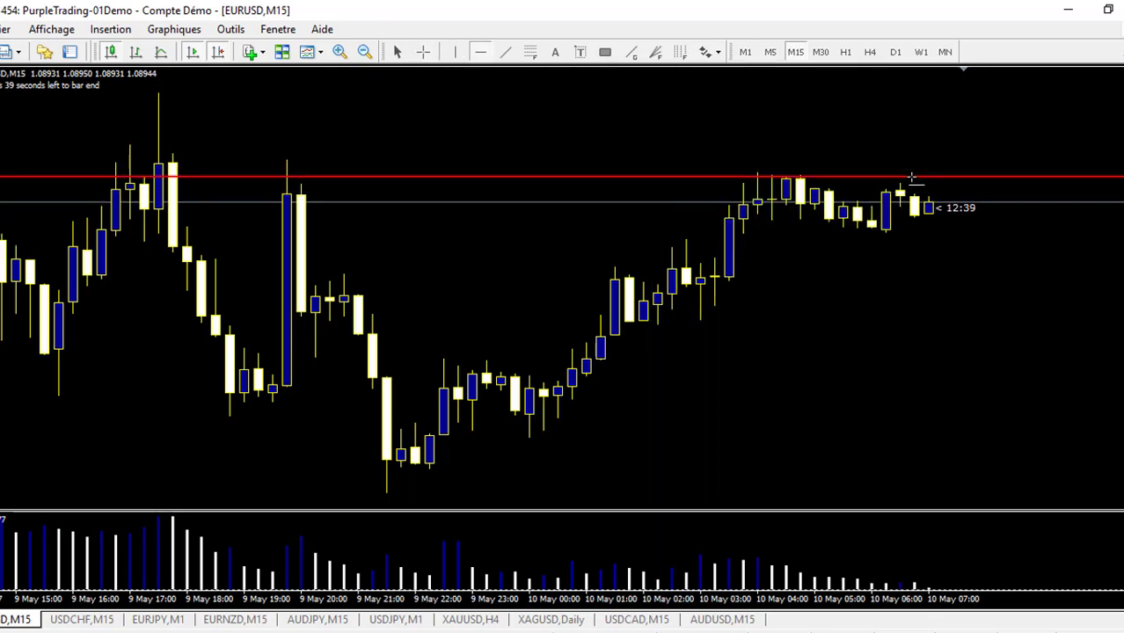
Place a downward arrow symbol above the red horizontal line, just after the latest candle.
{"action": "left_click", "coordinate": [711, 53]}
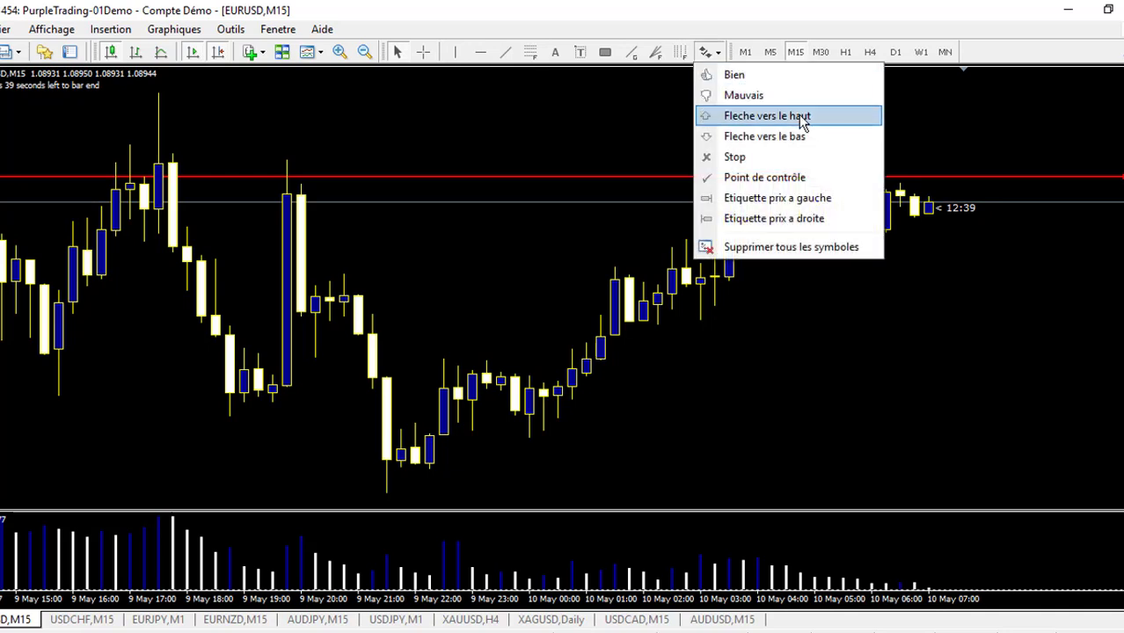
{"action": "left_click", "coordinate": [785, 138]}
{"action": "left_click", "coordinate": [959, 145]}
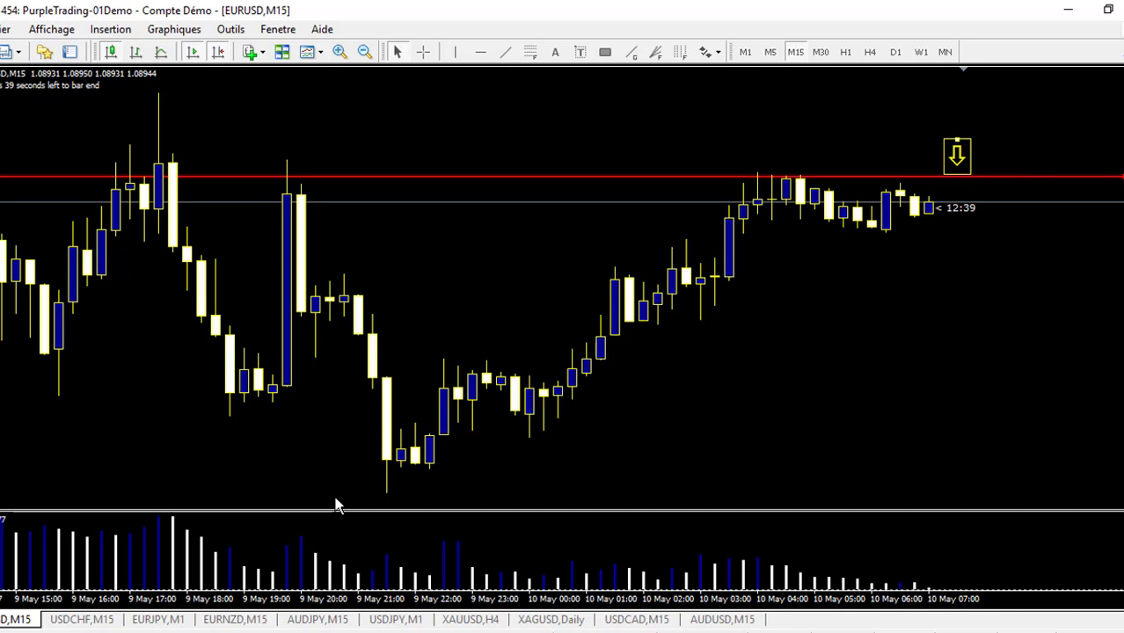
Sketch blue freehand reversal arrows and circle the 9 May 17:00 spike, and erase all these annotations.
{"action": "mouse_move", "coordinate": [954, 220]}
{"action": "left_mouse_down"}
{"action": "mouse_move", "coordinate": [1017, 147]}
{"action": "mouse_move", "coordinate": [1025, 292]}
{"action": "mouse_move", "coordinate": [994, 324]}
{"action": "mouse_move", "coordinate": [1045, 272]}
{"action": "mouse_move", "coordinate": [1052, 323]}
{"action": "left_mouse_up"}
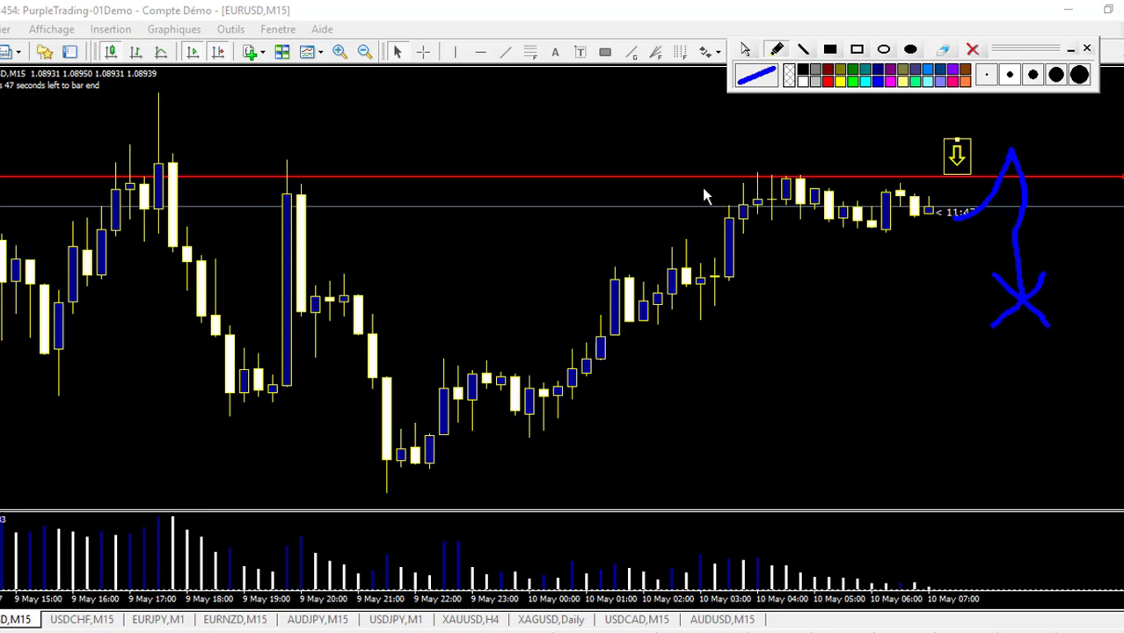
{"action": "mouse_move", "coordinate": [446, 212]}
{"action": "left_mouse_down"}
{"action": "mouse_move", "coordinate": [486, 112]}
{"action": "mouse_move", "coordinate": [501, 123]}
{"action": "mouse_move", "coordinate": [527, 89]}
{"action": "left_mouse_up"}
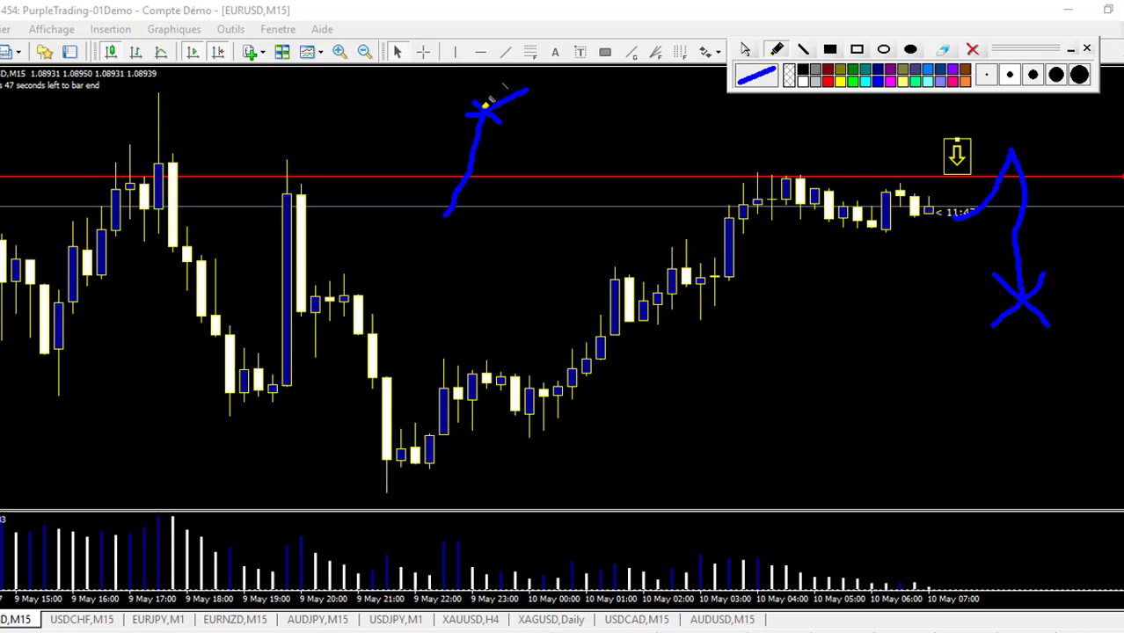
{"action": "mouse_move", "coordinate": [212, 77]}
{"action": "left_mouse_down"}
{"action": "mouse_move", "coordinate": [130, 92]}
{"action": "mouse_move", "coordinate": [221, 74]}
{"action": "left_mouse_up"}
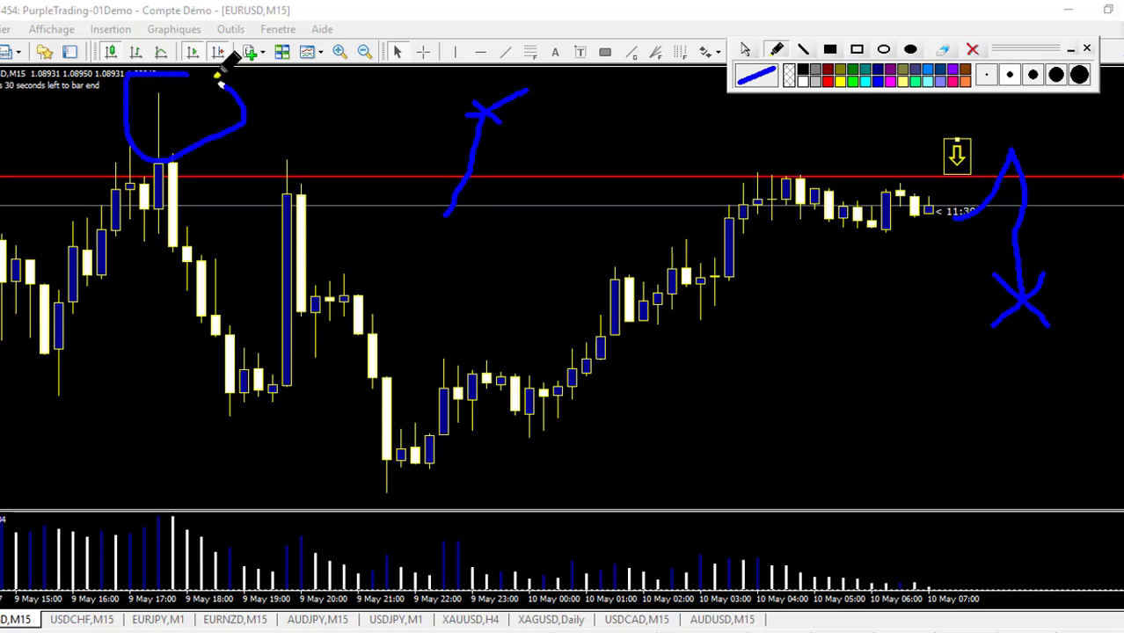
{"action": "mouse_move", "coordinate": [483, 113]}
{"action": "left_mouse_down"}
{"action": "mouse_move", "coordinate": [503, 153]}
{"action": "mouse_move", "coordinate": [526, 286]}
{"action": "mouse_move", "coordinate": [585, 254]}
{"action": "left_mouse_up"}
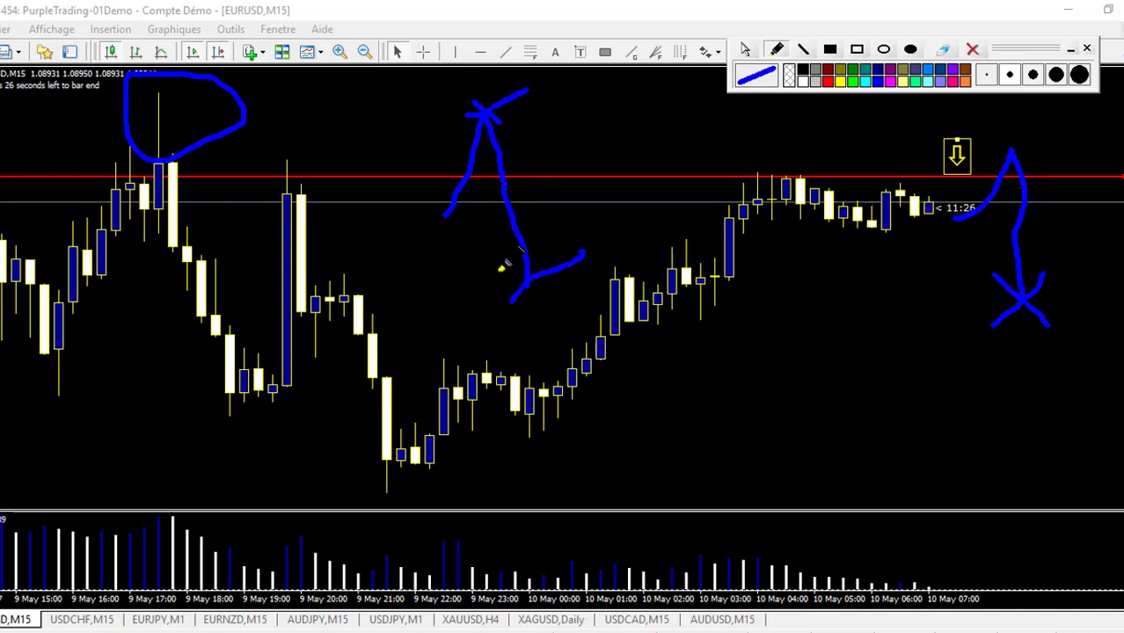
{"action": "left_click_drag", "start_coordinate": [497, 270], "coordinate": [558, 297]}
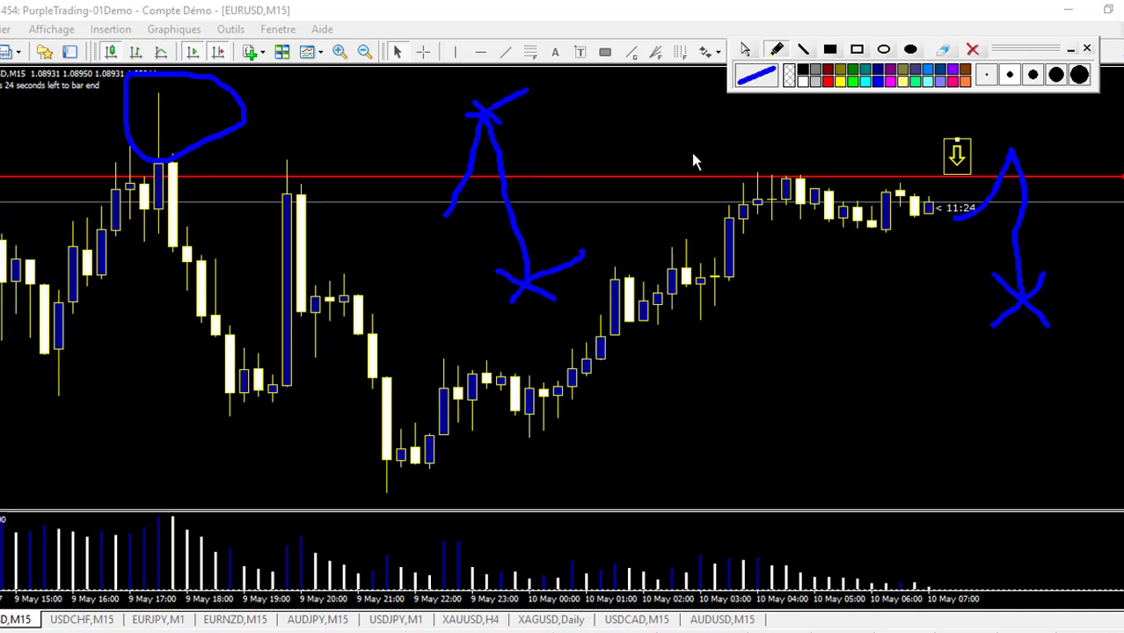
{"action": "left_click", "coordinate": [972, 50]}
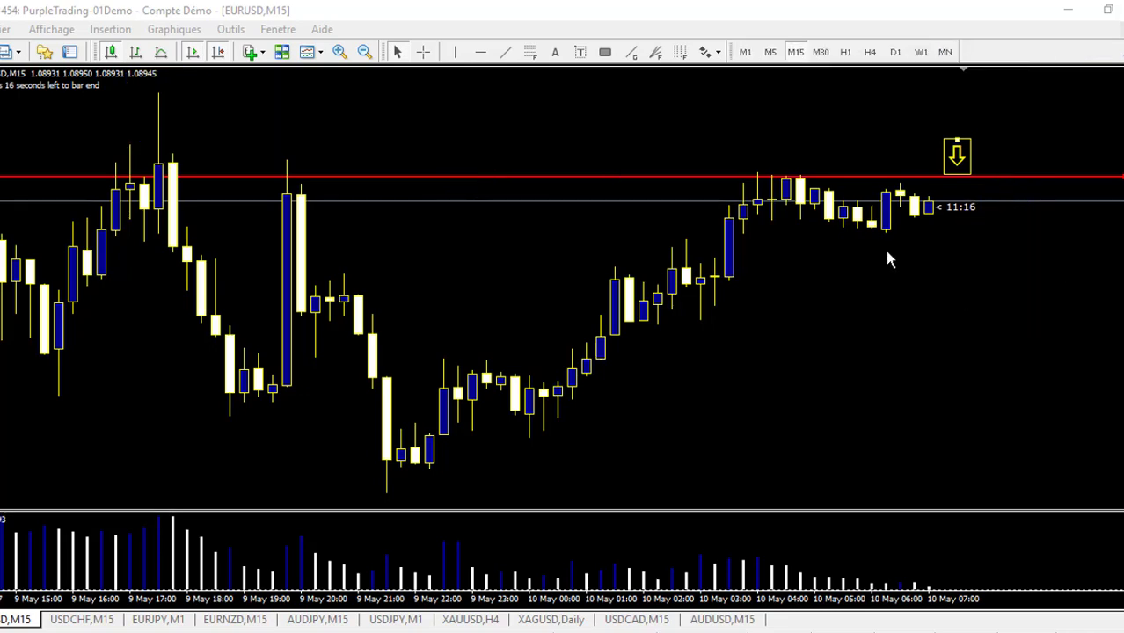
Open a new EURUSD order and sell 1.00 lot by market execution.
{"action": "right_click", "coordinate": [637, 216]}
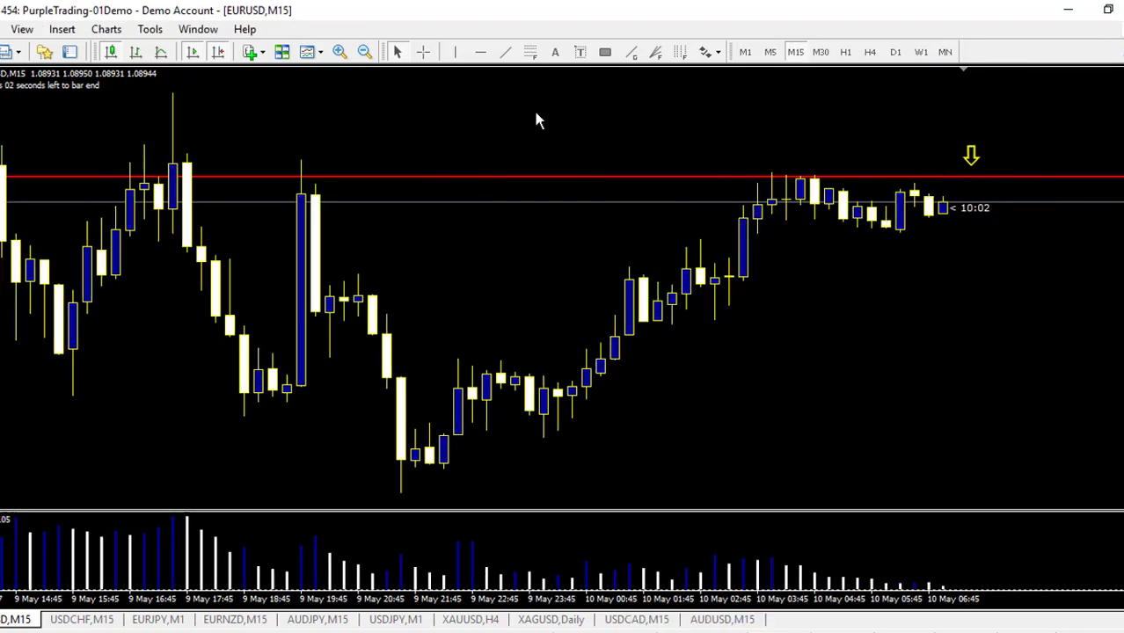
{"action": "right_click", "coordinate": [536, 117]}
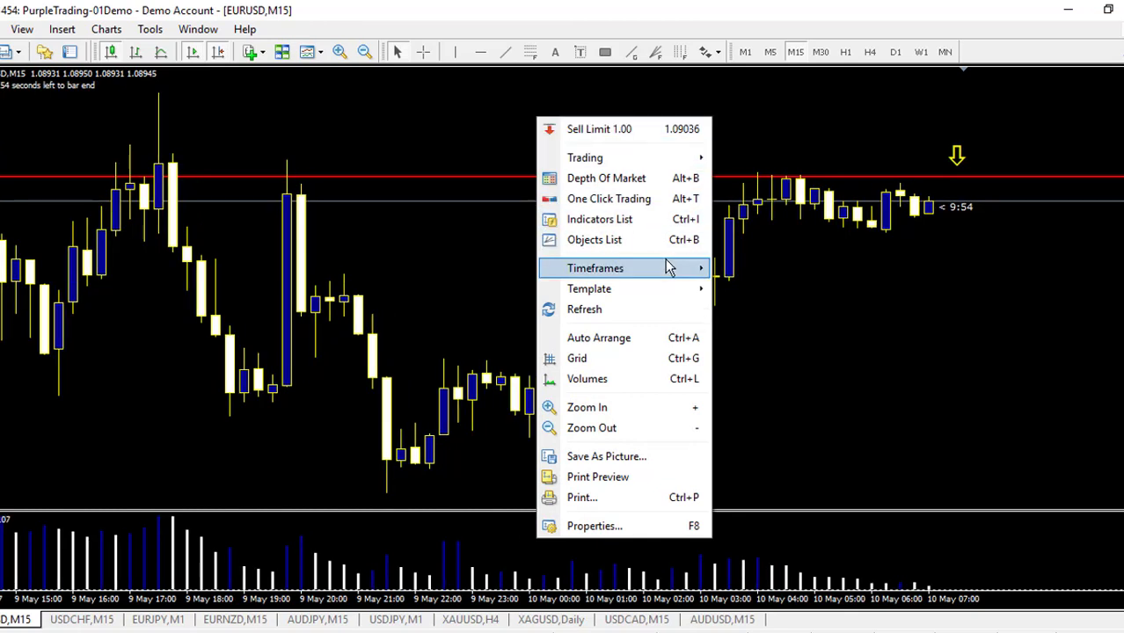
{"action": "mouse_move", "coordinate": [641, 166]}
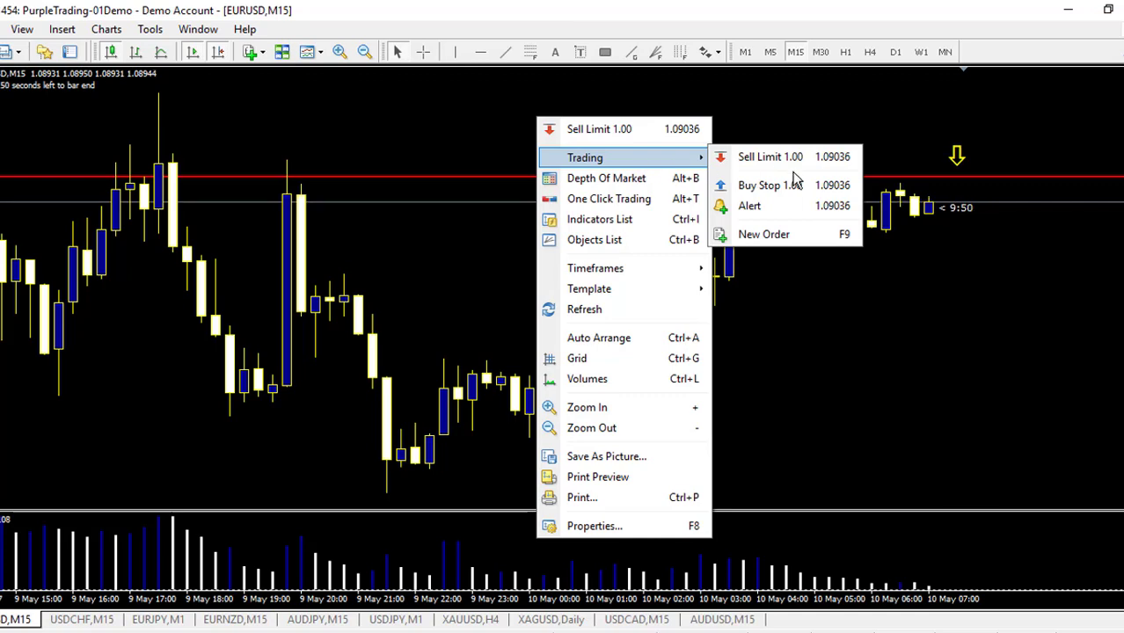
{"action": "left_click", "coordinate": [780, 236]}
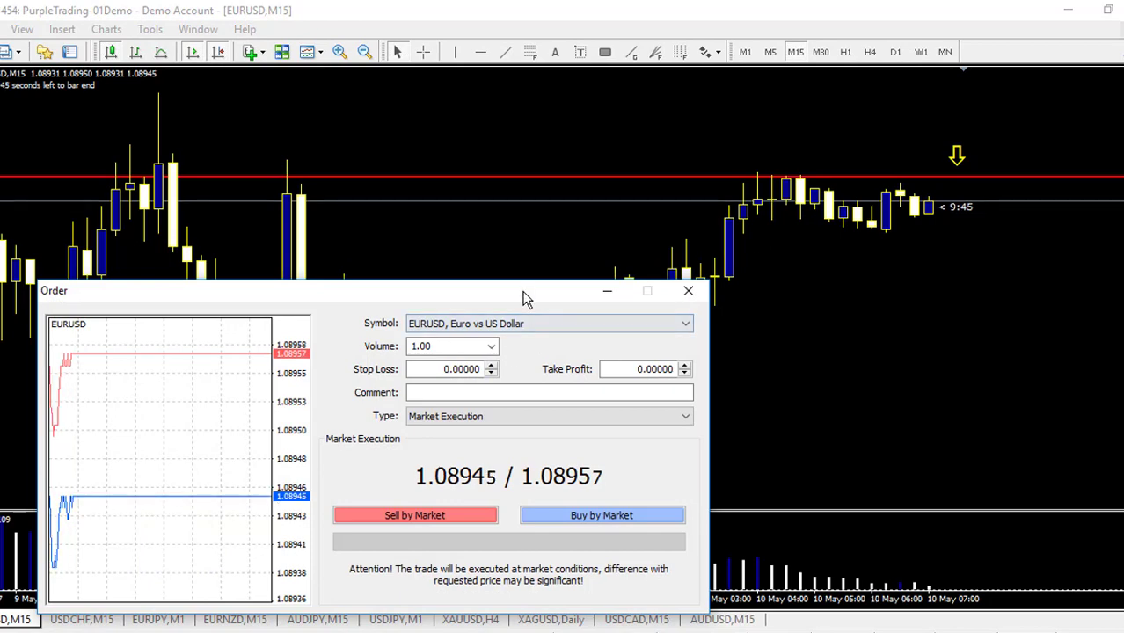
{"action": "left_click_drag", "start_coordinate": [528, 293], "coordinate": [553, 126]}
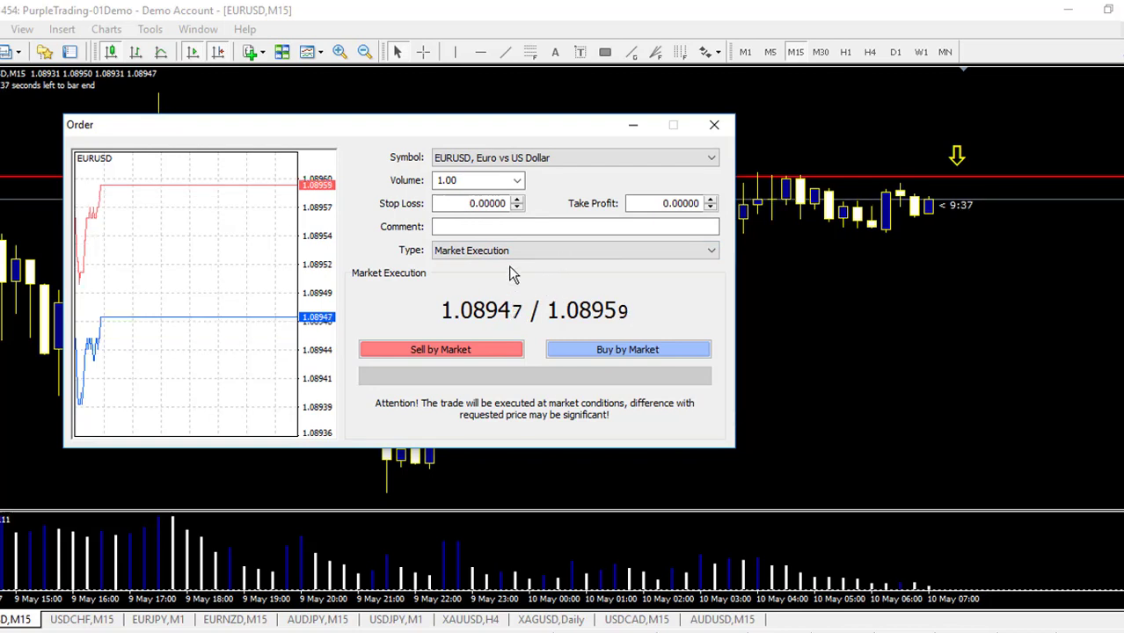
{"action": "left_click", "coordinate": [463, 350]}
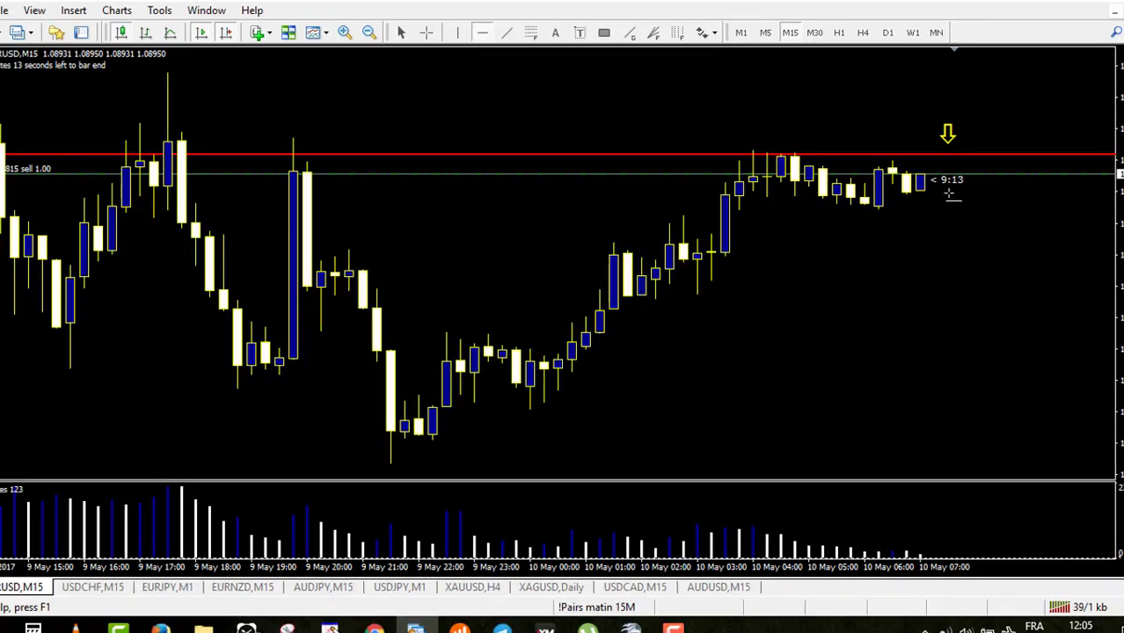
Draw a second horizontal line at the low of the latest candles, check it on the M30 timeframe, and return to M15.
{"action": "left_click", "coordinate": [955, 193]}
{"action": "mouse_move", "coordinate": [954, 195]}
{"action": "left_mouse_down"}
{"action": "mouse_move", "coordinate": [962, 173]}
{"action": "mouse_move", "coordinate": [962, 195]}
{"action": "left_mouse_up"}
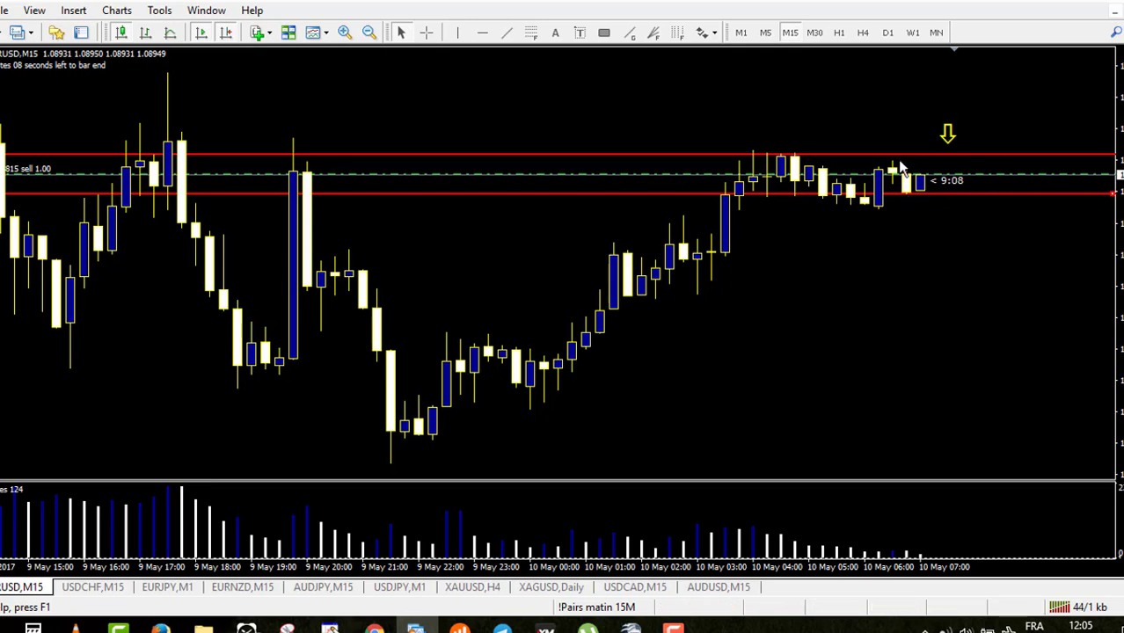
{"action": "left_click", "coordinate": [814, 34]}
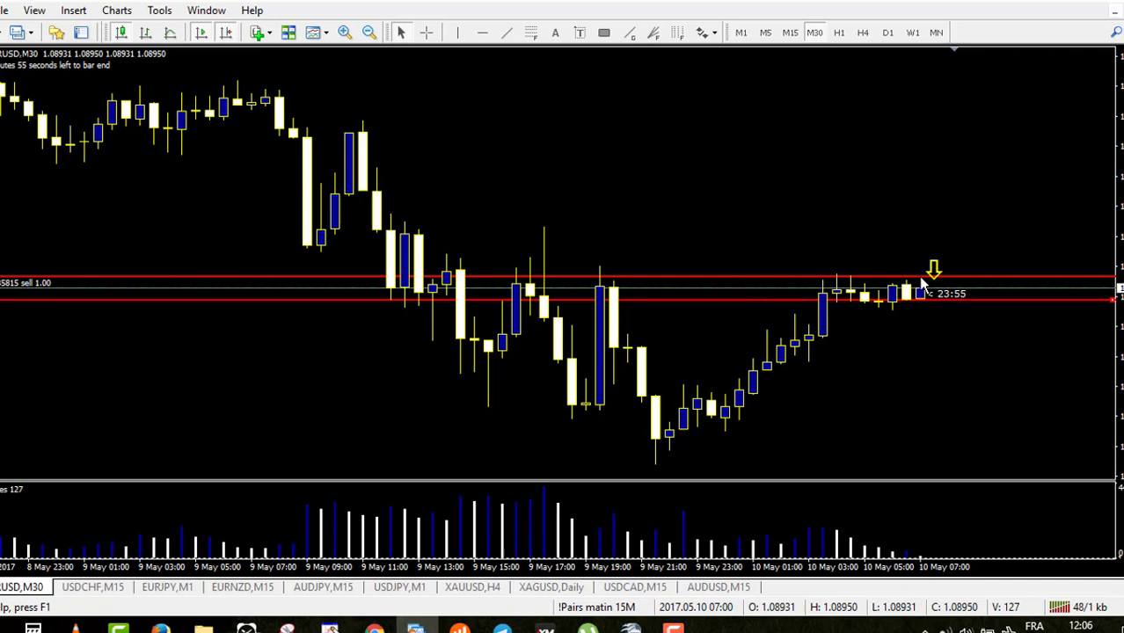
{"action": "left_click", "coordinate": [790, 33]}
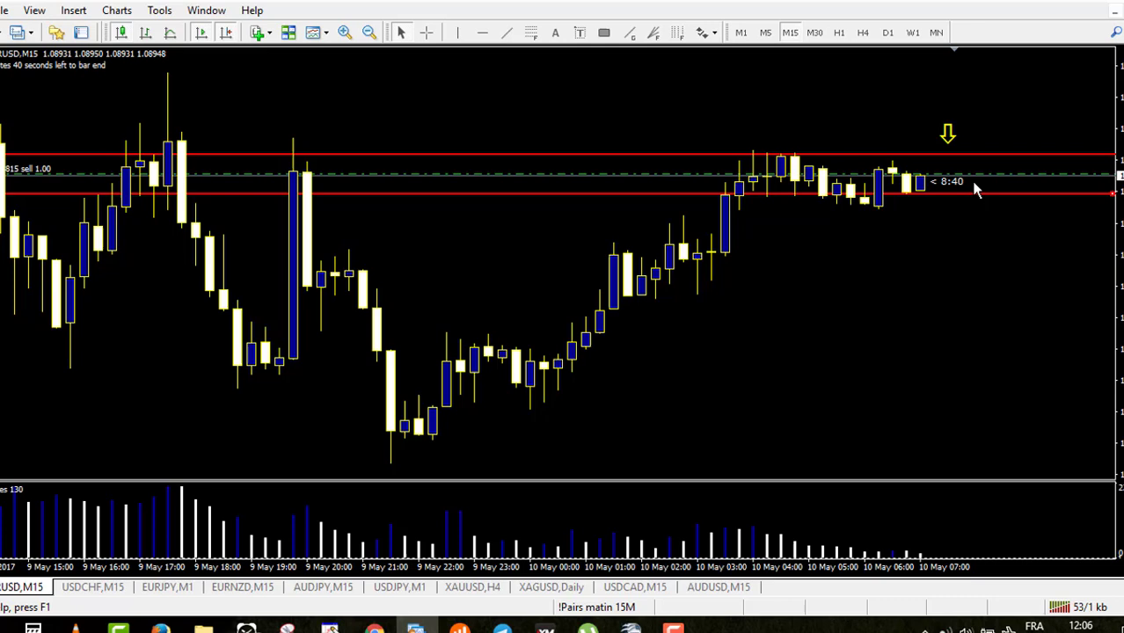
Open a new EURUSD order and set it up as a pending order of type Buy Limit.
{"action": "right_click", "coordinate": [771, 204]}
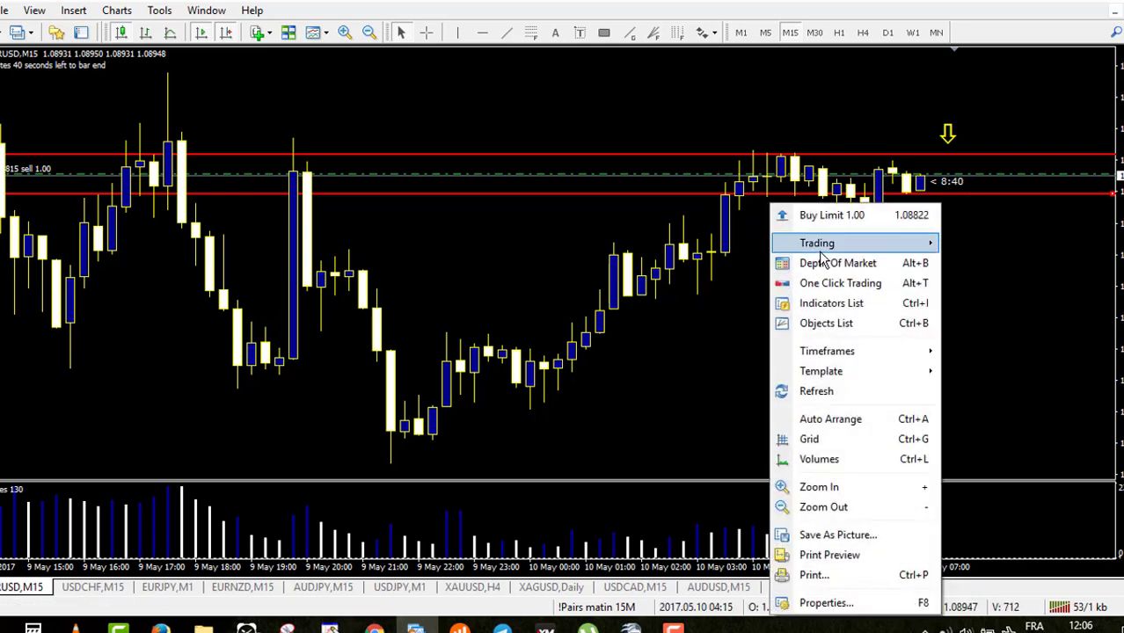
{"action": "mouse_move", "coordinate": [818, 244]}
{"action": "left_click", "coordinate": [983, 318]}
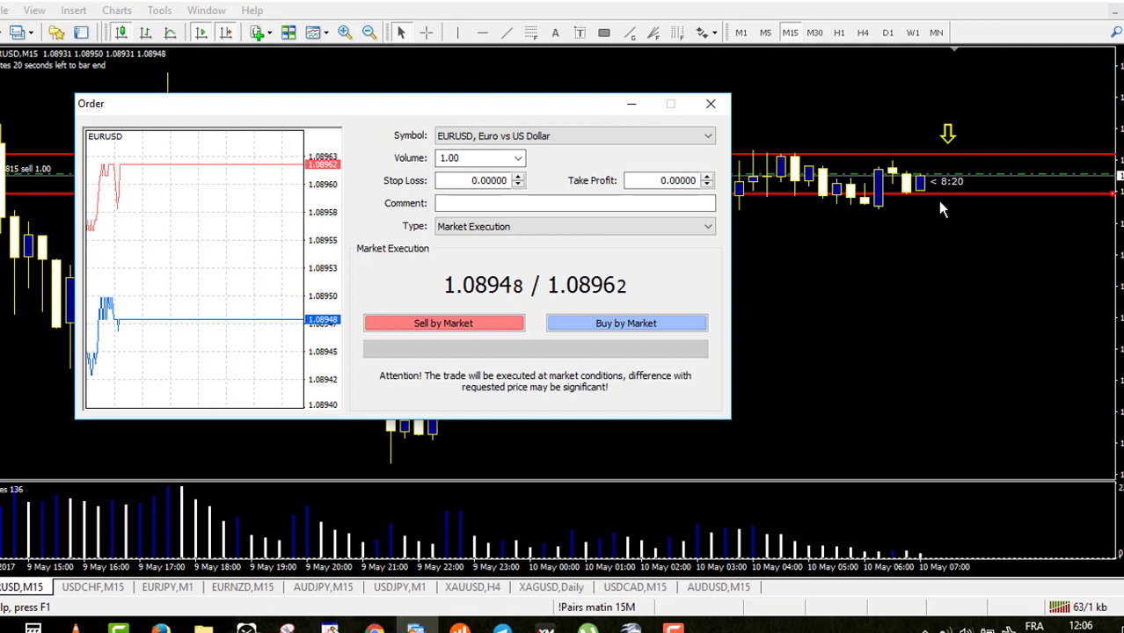
{"action": "left_click", "coordinate": [681, 231]}
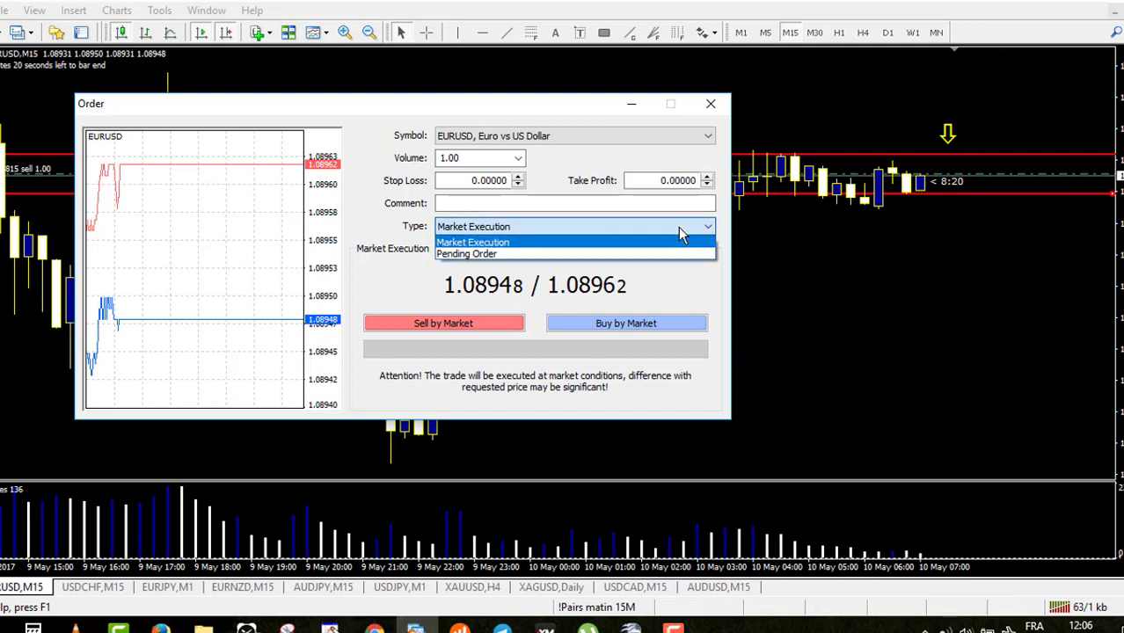
{"action": "left_click", "coordinate": [486, 254]}
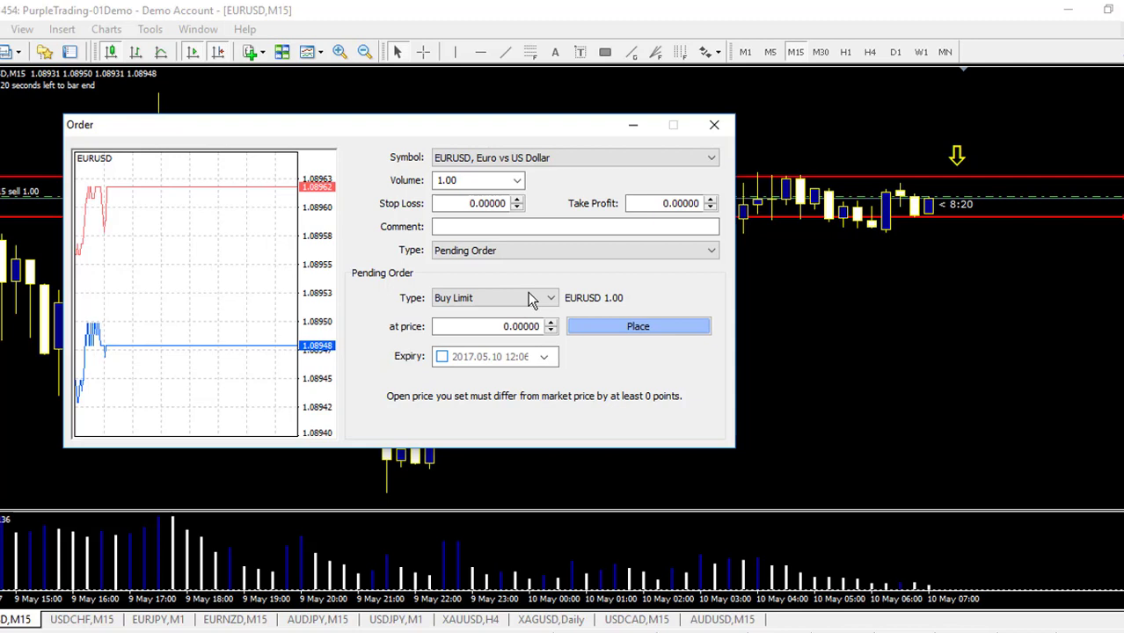
{"action": "left_click", "coordinate": [526, 293]}
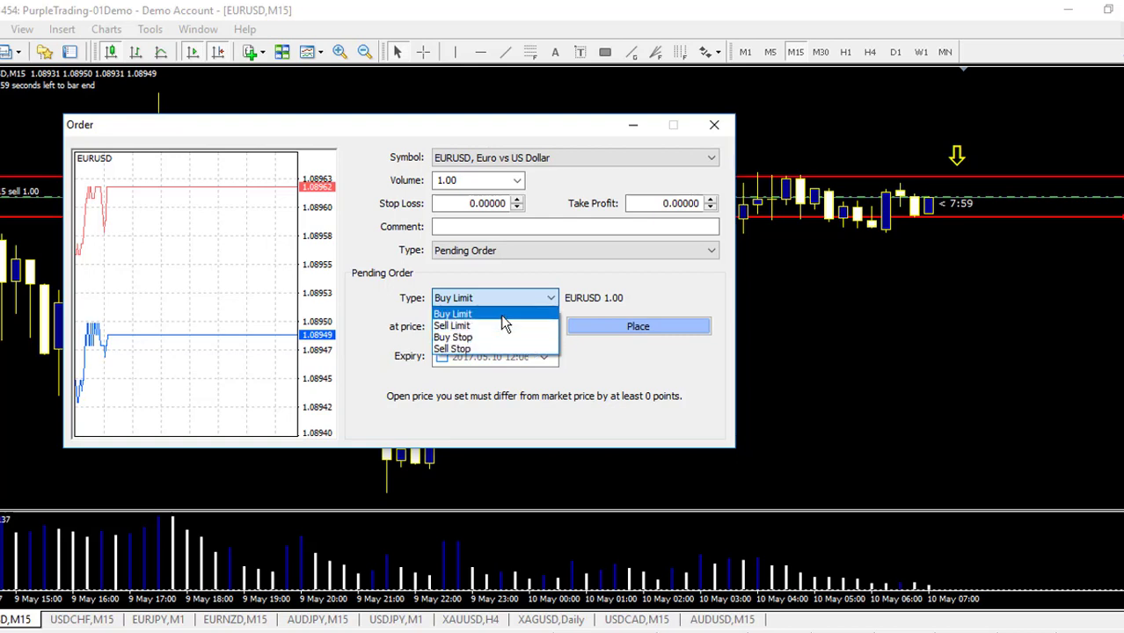
{"action": "left_click", "coordinate": [500, 317]}
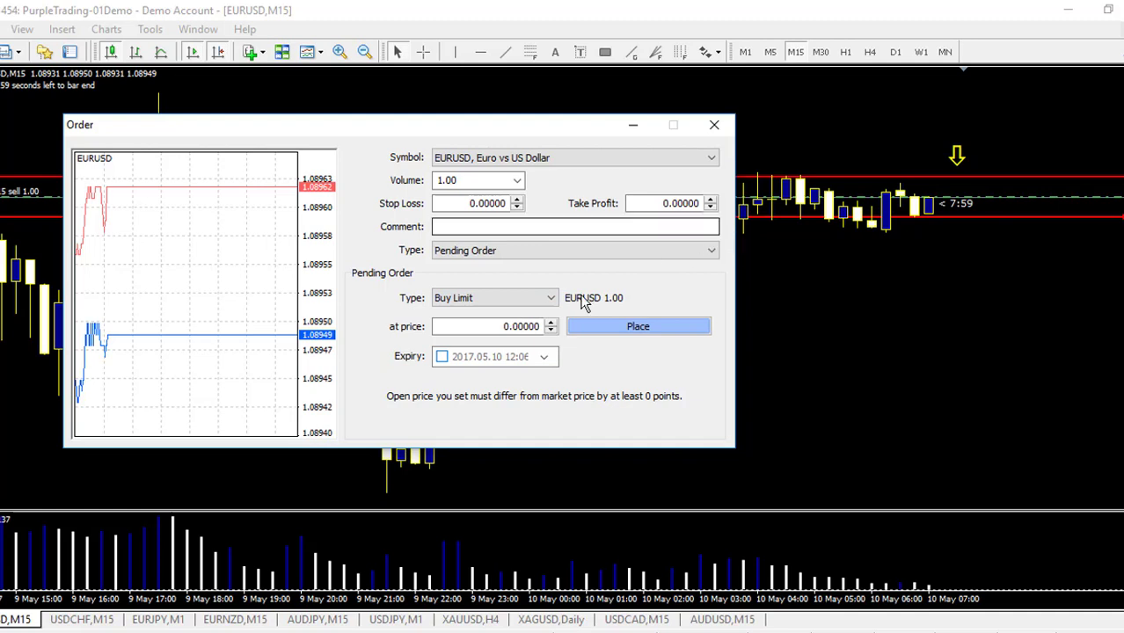
Set the buy limit price to 1.08895, place the order and close its execution report.
{"action": "left_click", "coordinate": [498, 326]}
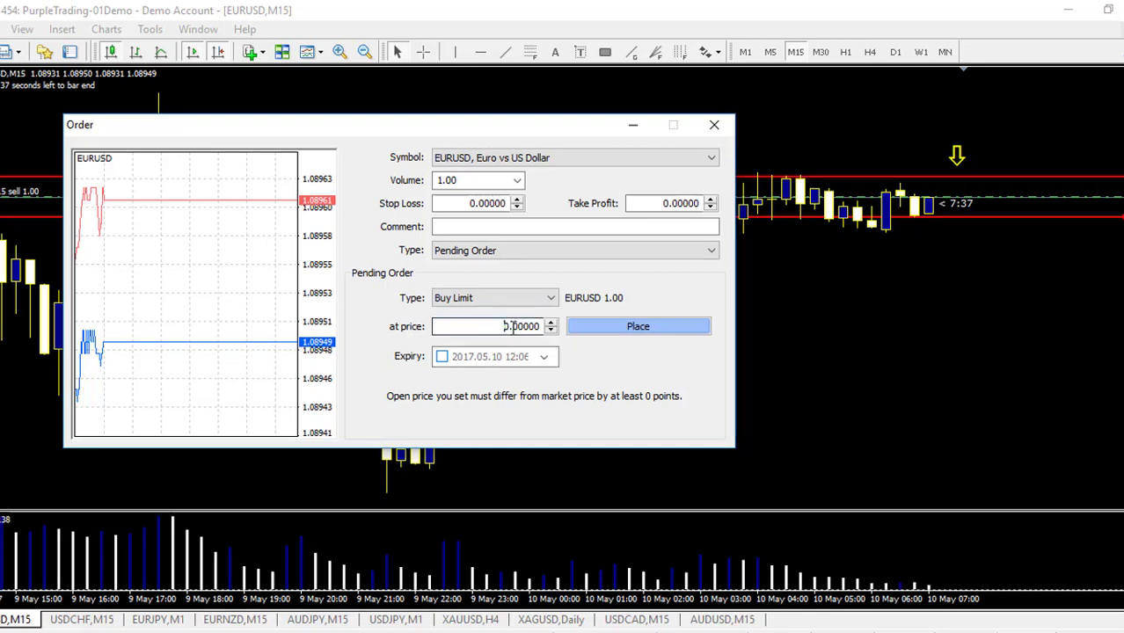
{"action": "left_click_drag", "start_coordinate": [500, 326], "coordinate": [555, 326]}
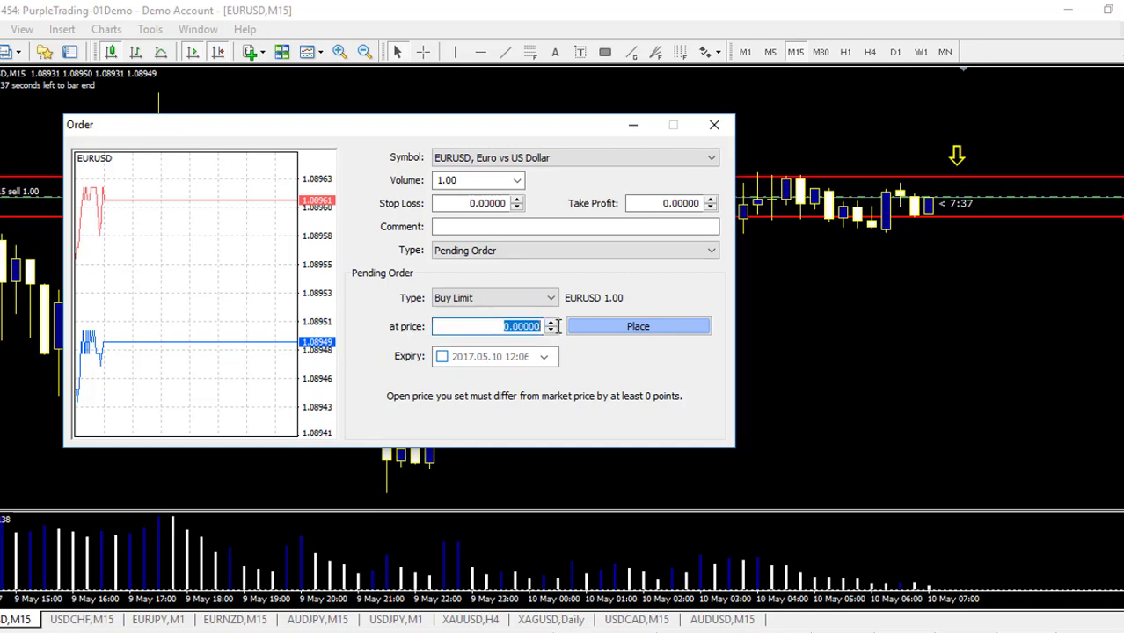
{"action": "type", "text": "1.08895"}
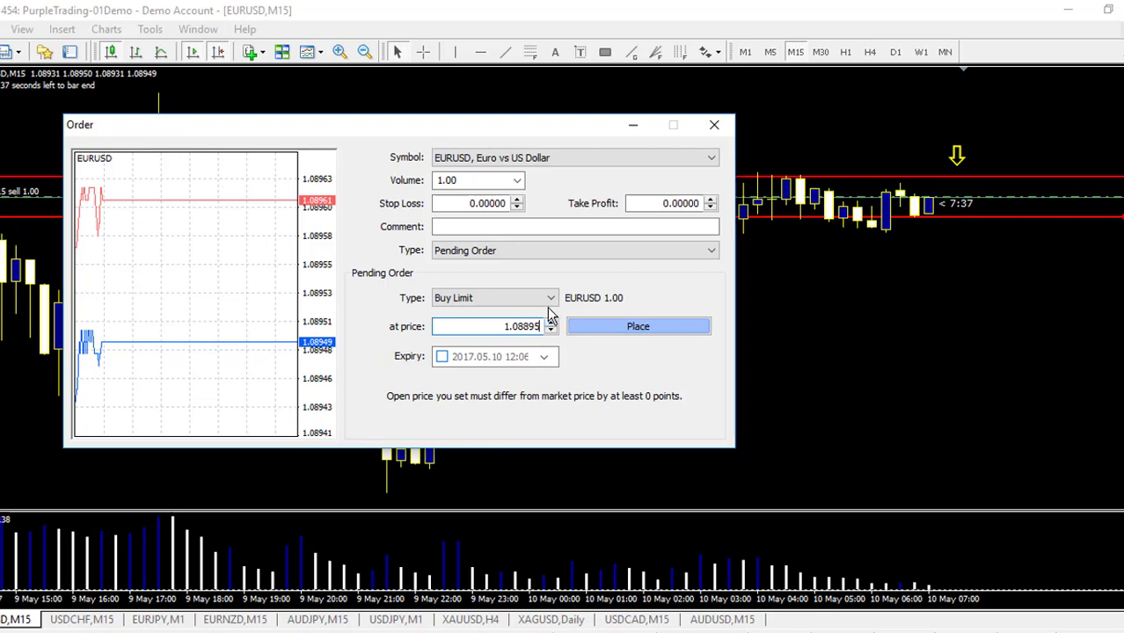
{"action": "left_click", "coordinate": [619, 329]}
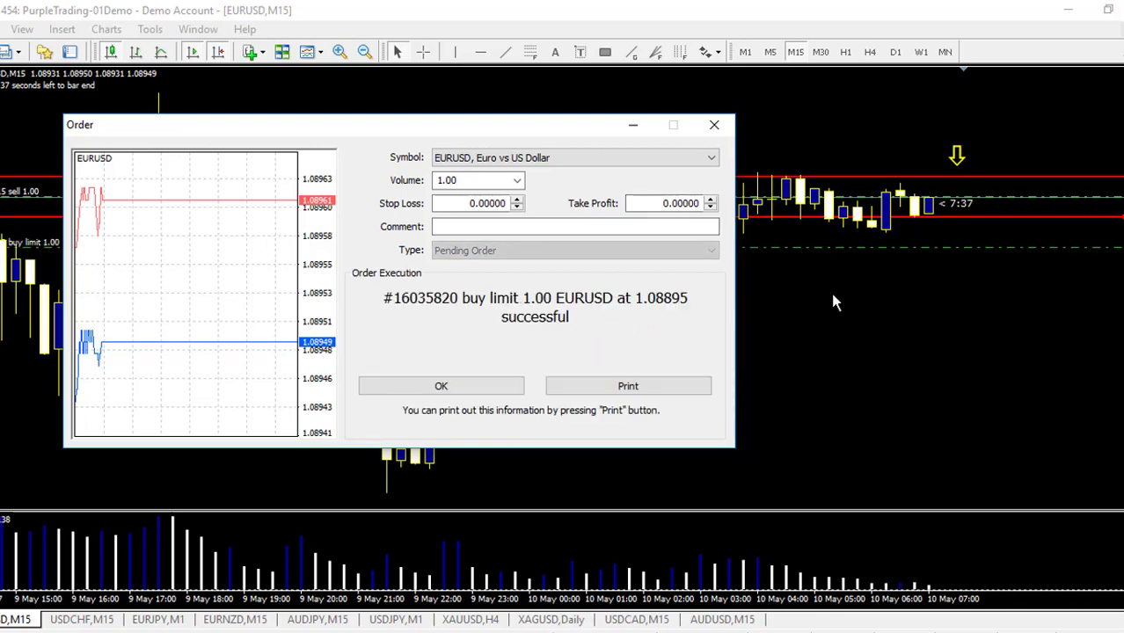
{"action": "left_click", "coordinate": [470, 390]}
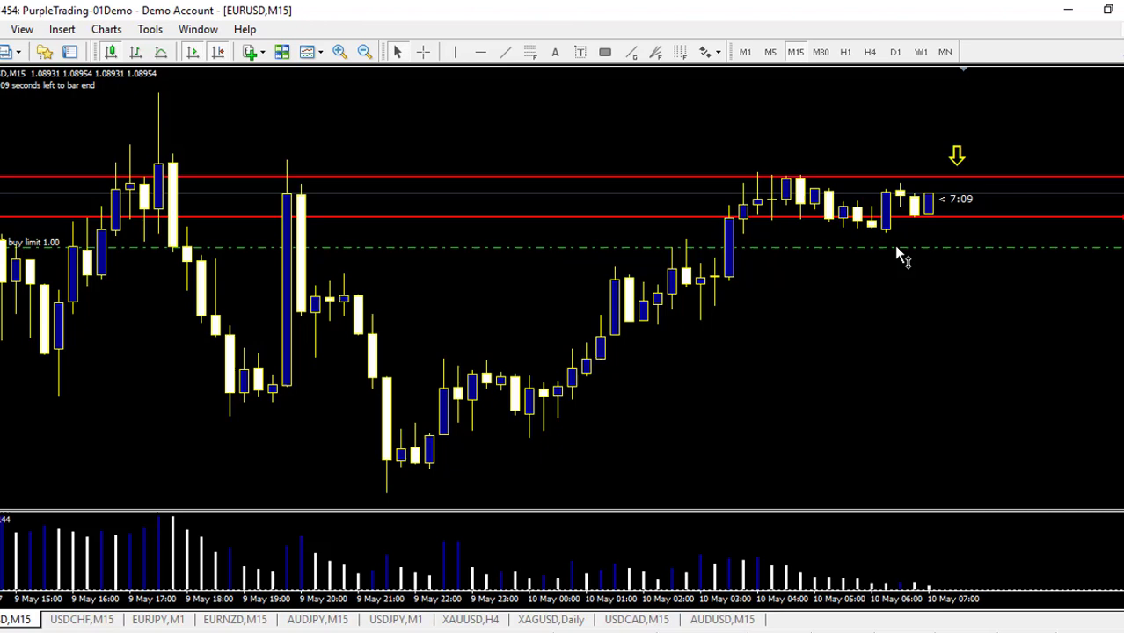
{"action": "middle_click", "coordinate": [895, 245]}
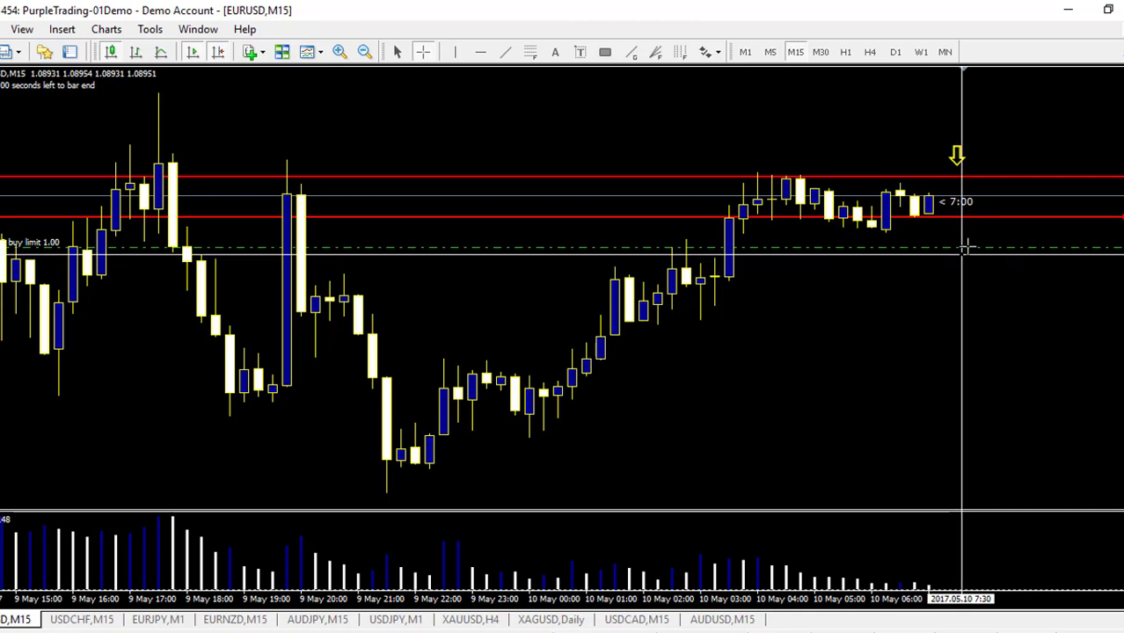
{"action": "key", "text": "Escape"}
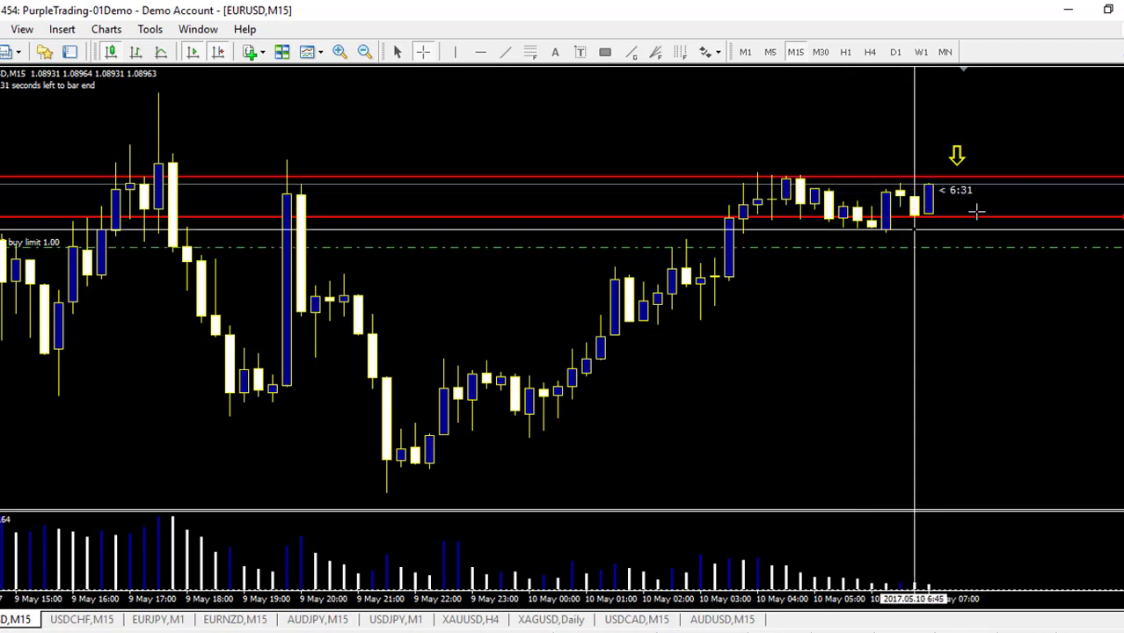
Open a new EURUSD order and set it up as a pending order of type Sell Limit.
{"action": "right_click", "coordinate": [928, 239]}
{"action": "mouse_move", "coordinate": [1020, 269]}
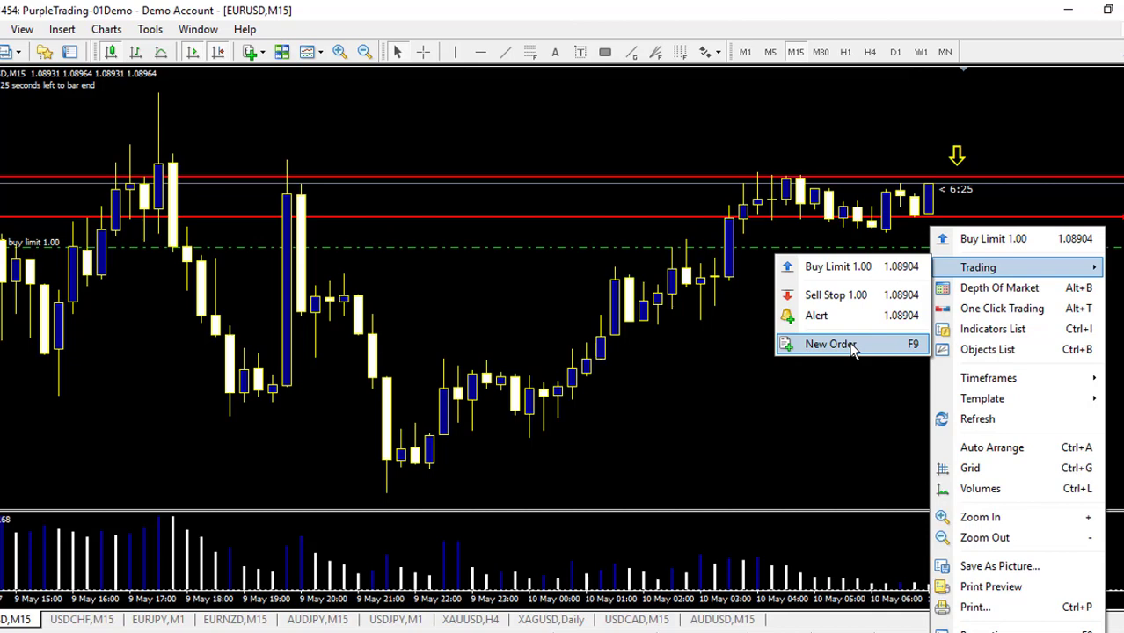
{"action": "left_click", "coordinate": [849, 348]}
{"action": "left_click", "coordinate": [552, 251]}
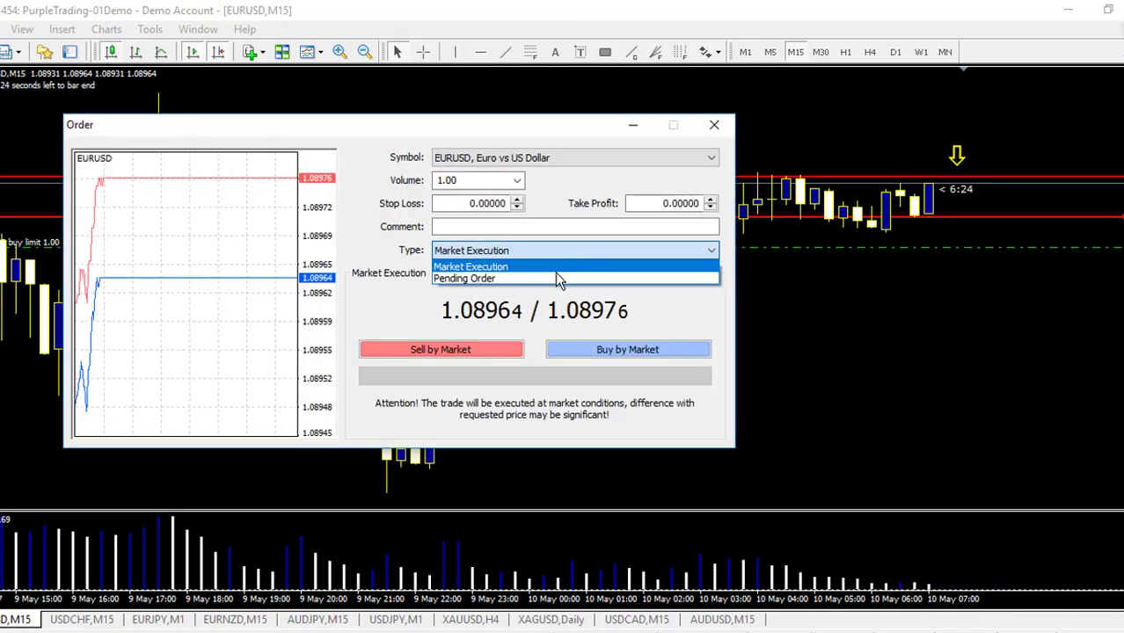
{"action": "left_click", "coordinate": [555, 273]}
{"action": "left_click", "coordinate": [548, 298]}
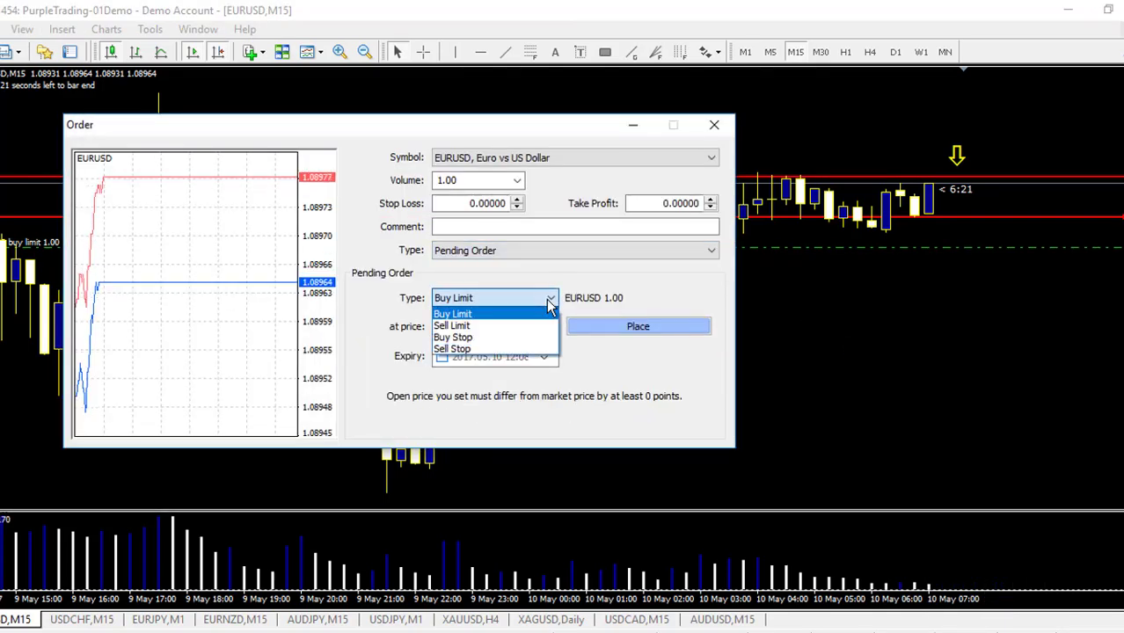
{"action": "left_click", "coordinate": [488, 328]}
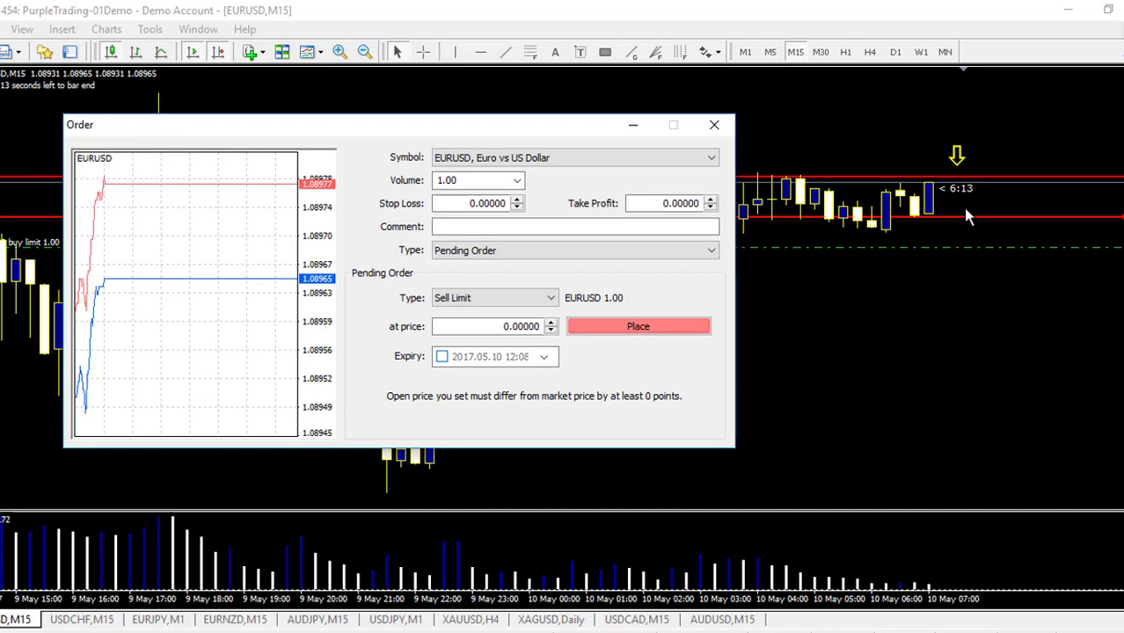
Set the sell limit price to 1.09035, place the order and close its execution report.
{"action": "left_click_drag", "start_coordinate": [486, 328], "coordinate": [554, 333]}
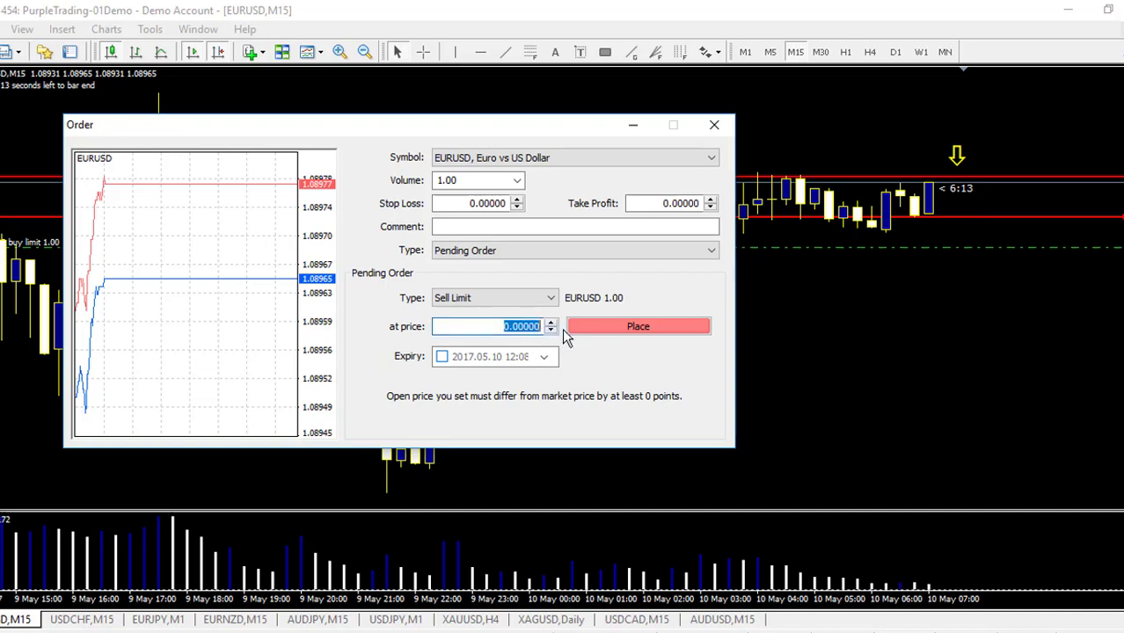
{"action": "key", "text": "Home"}
{"action": "key", "text": "Delete"}
{"action": "type", "text": "1"}
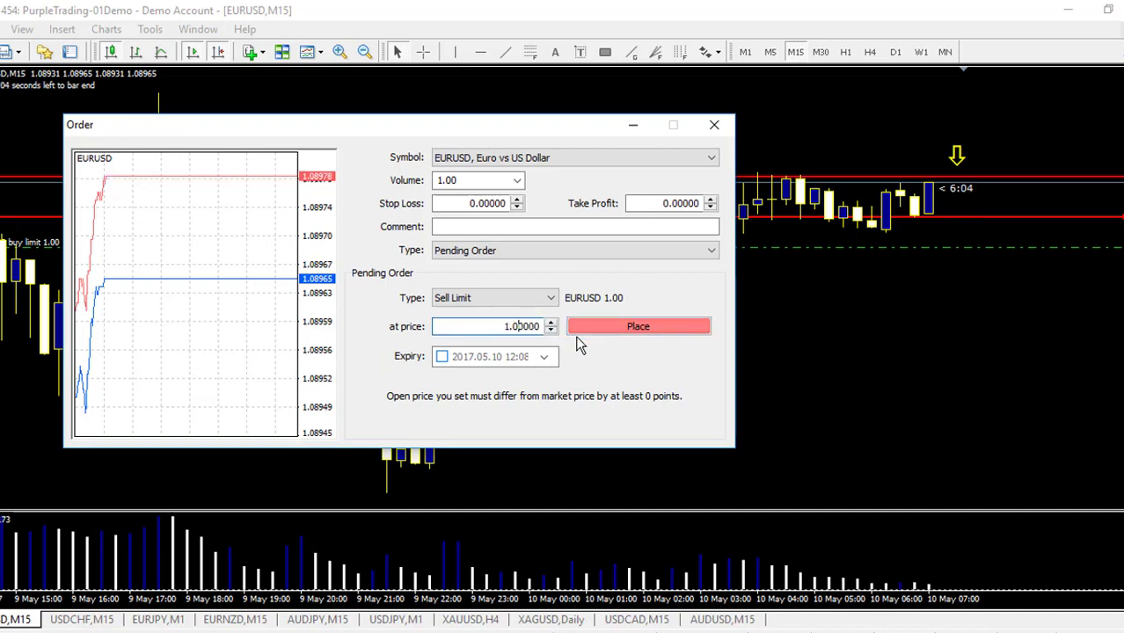
{"action": "key", "text": "Right"}
{"action": "key", "text": "Right"}
{"action": "key", "text": "Delete"}
{"action": "type", "text": "9"}
{"action": "key", "text": "Delete"}
{"action": "key", "text": "Delete"}
{"action": "type", "text": "35"}
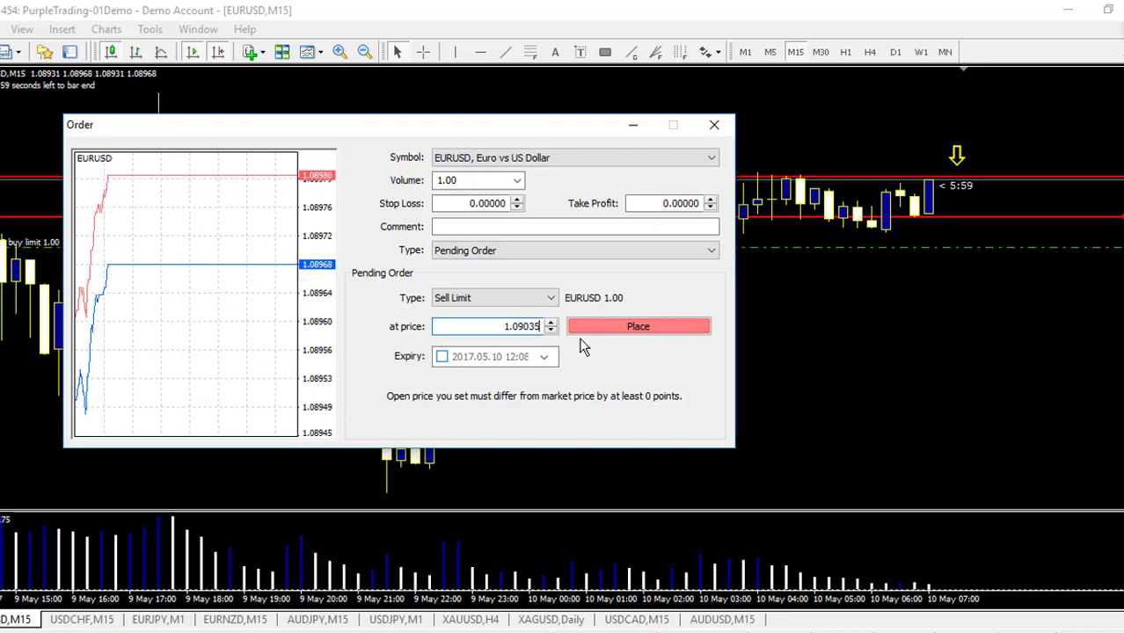
{"action": "key", "text": "Return"}
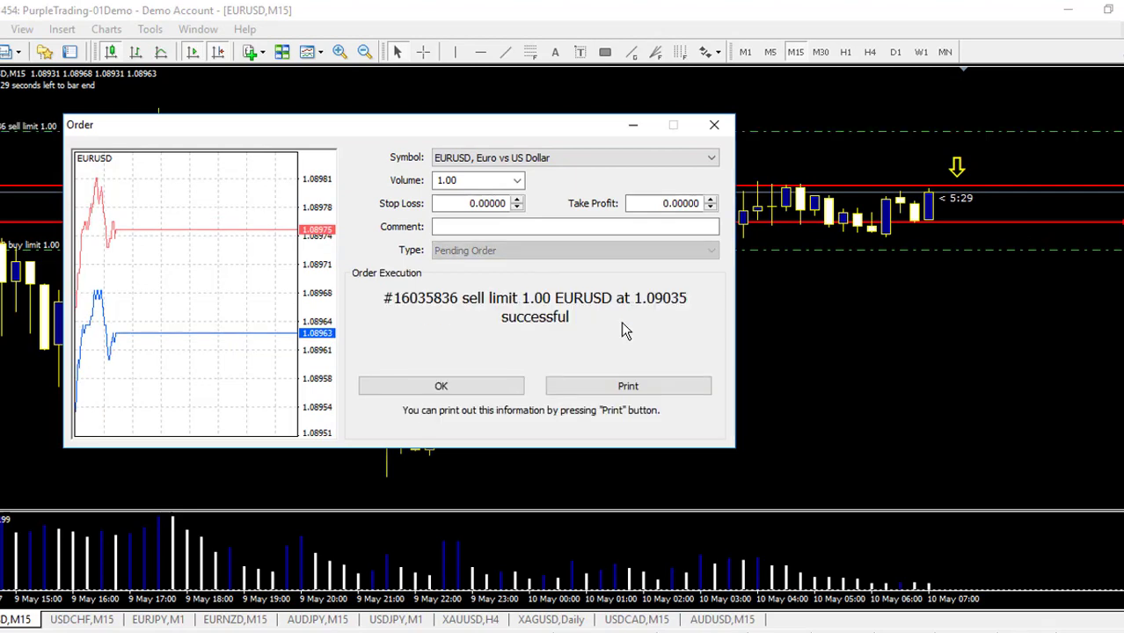
{"action": "left_click", "coordinate": [463, 389]}
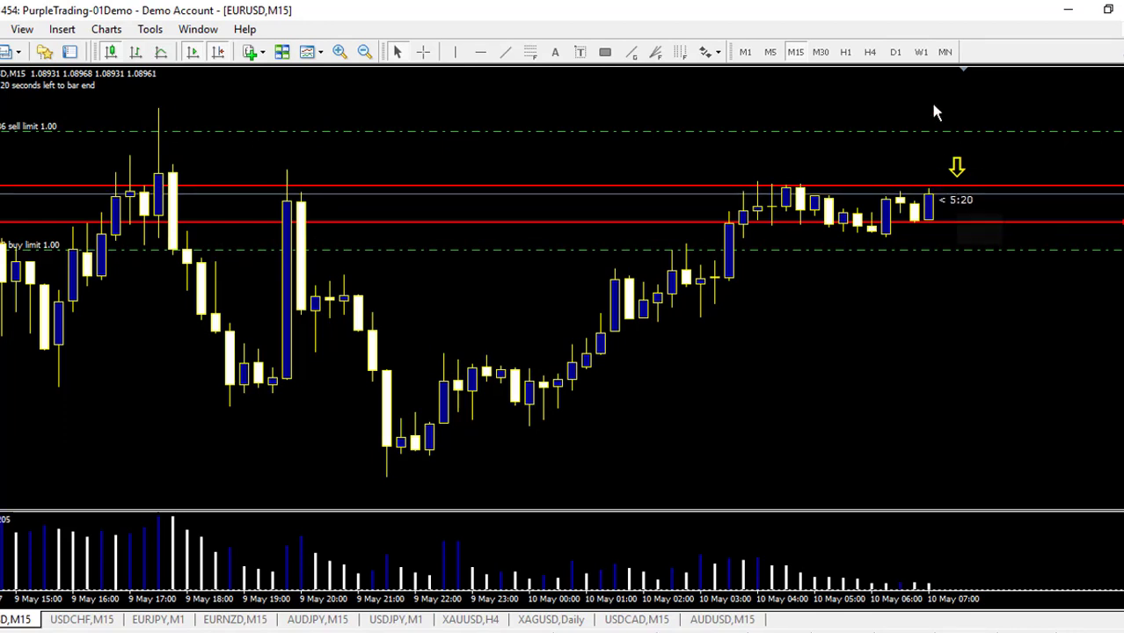
Move the down arrow up to the sell limit line and add an up arrow just below the buy limit line.
{"action": "left_click", "coordinate": [711, 52]}
{"action": "left_click", "coordinate": [960, 167]}
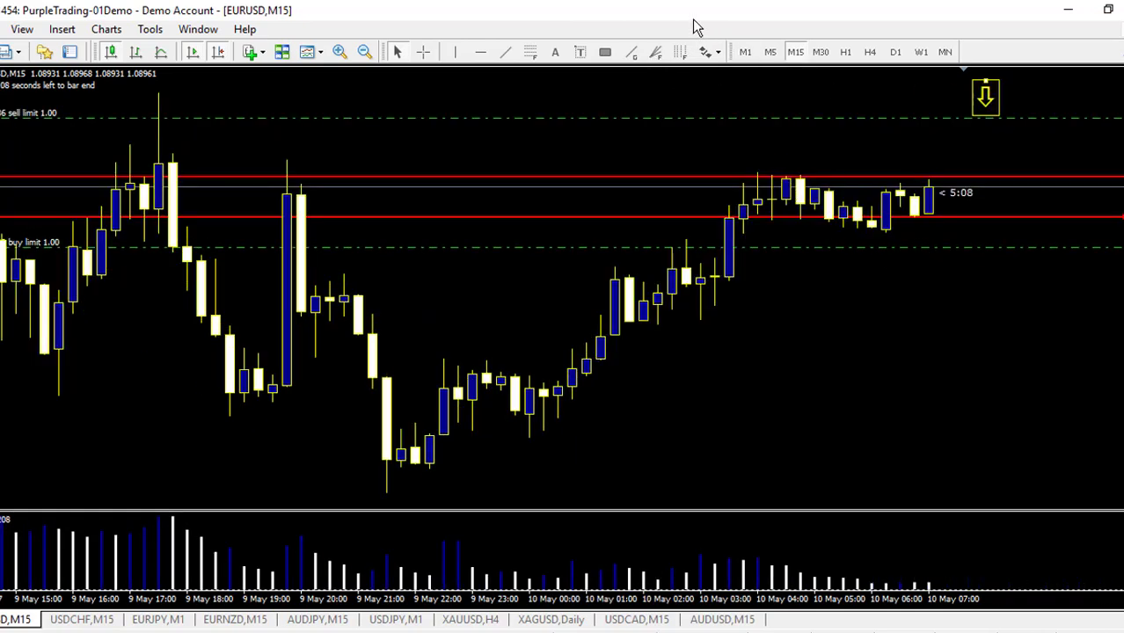
{"action": "left_click", "coordinate": [711, 52]}
{"action": "left_click", "coordinate": [743, 112]}
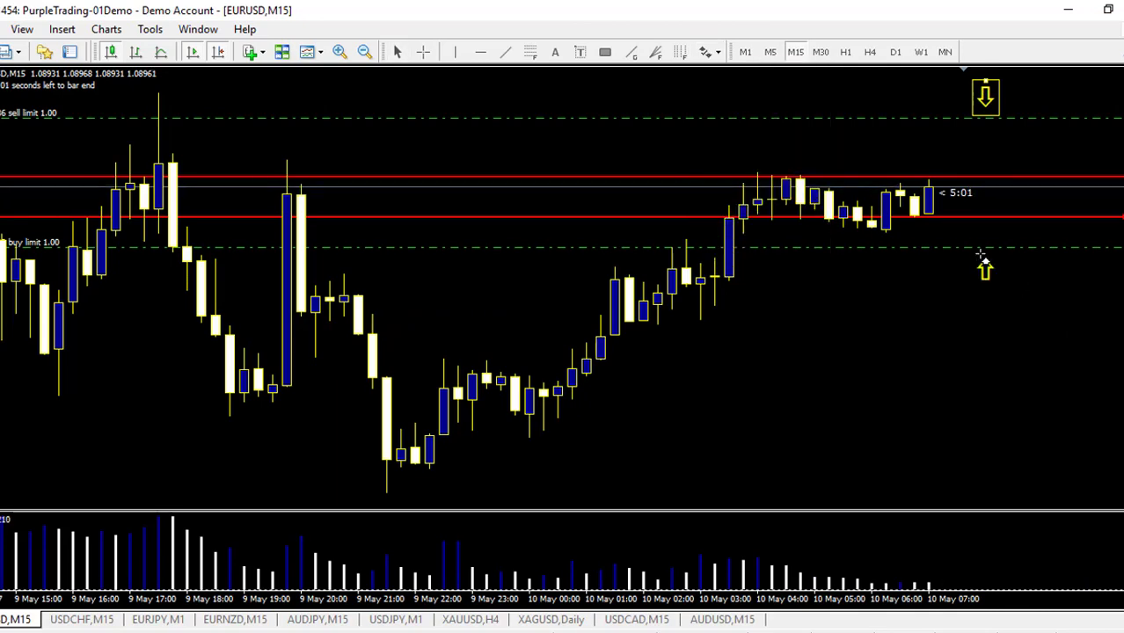
{"action": "left_click", "coordinate": [984, 257]}
Delete the pending buy limit and sell limit orders from the EURUSD chart.
{"action": "right_click", "coordinate": [868, 247]}
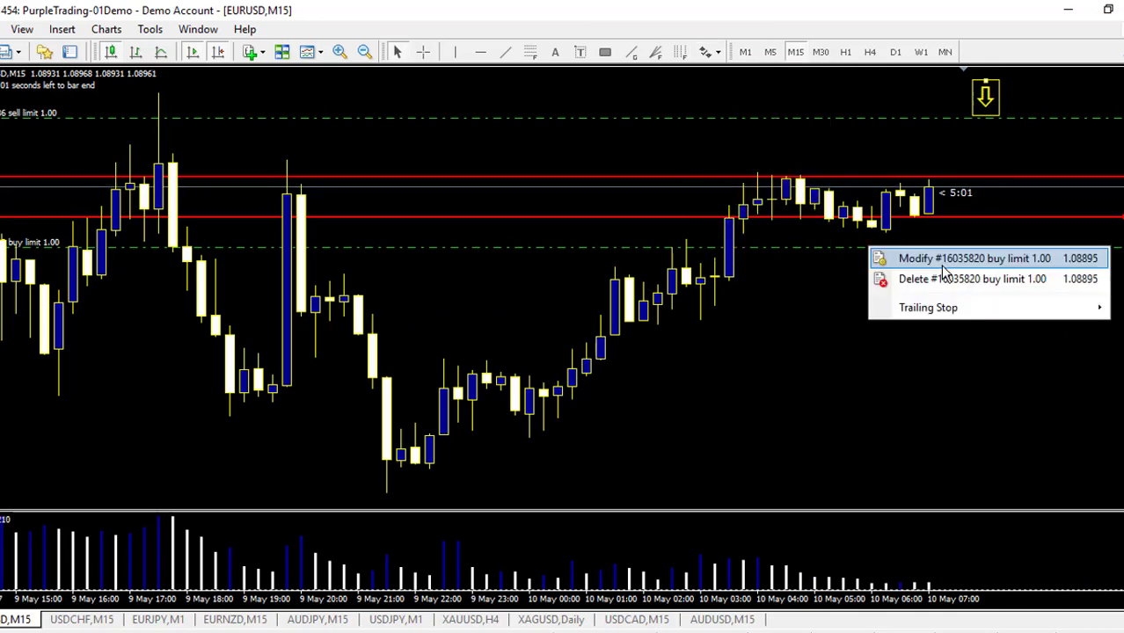
{"action": "left_click", "coordinate": [928, 279]}
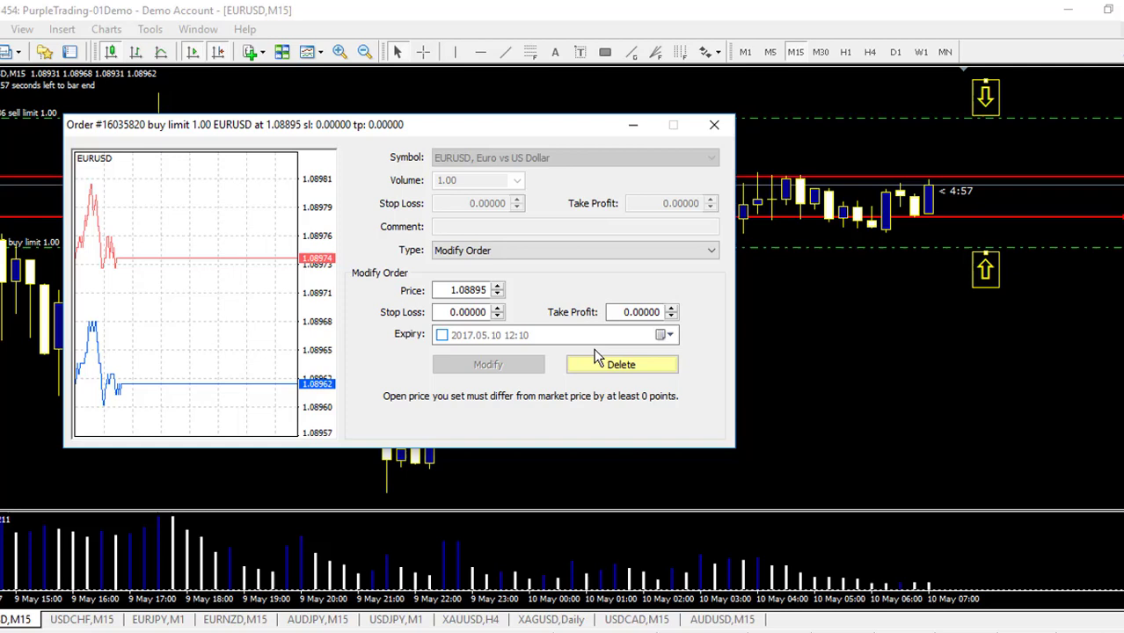
{"action": "left_click", "coordinate": [658, 368]}
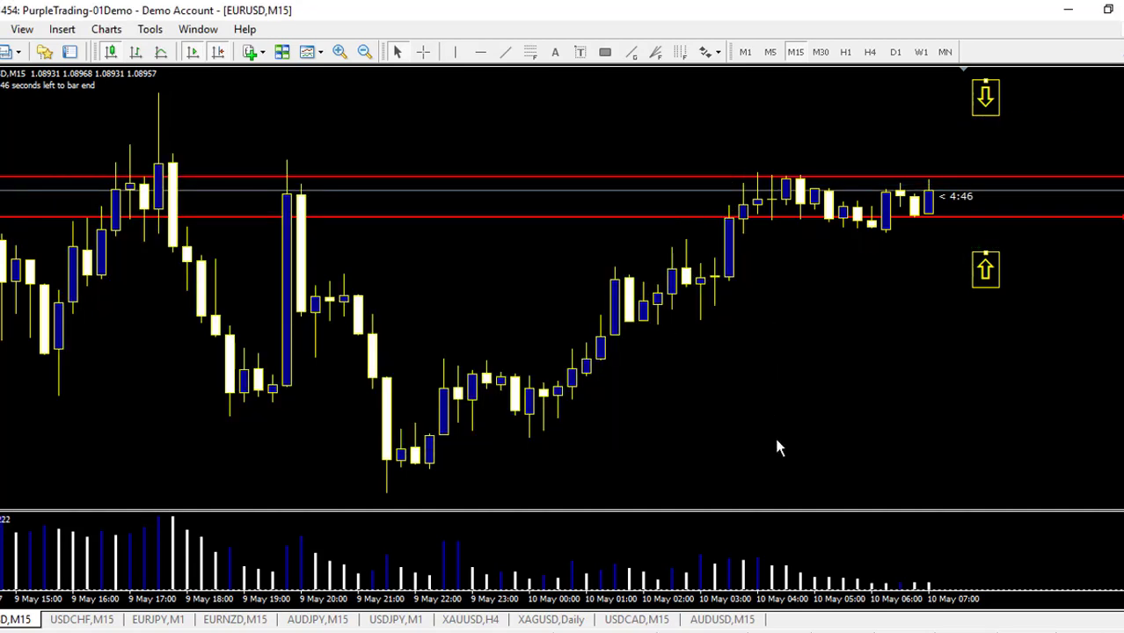
Open a new EURUSD order and set it up as a pending order of type Sell Stop.
{"action": "right_click", "coordinate": [791, 261]}
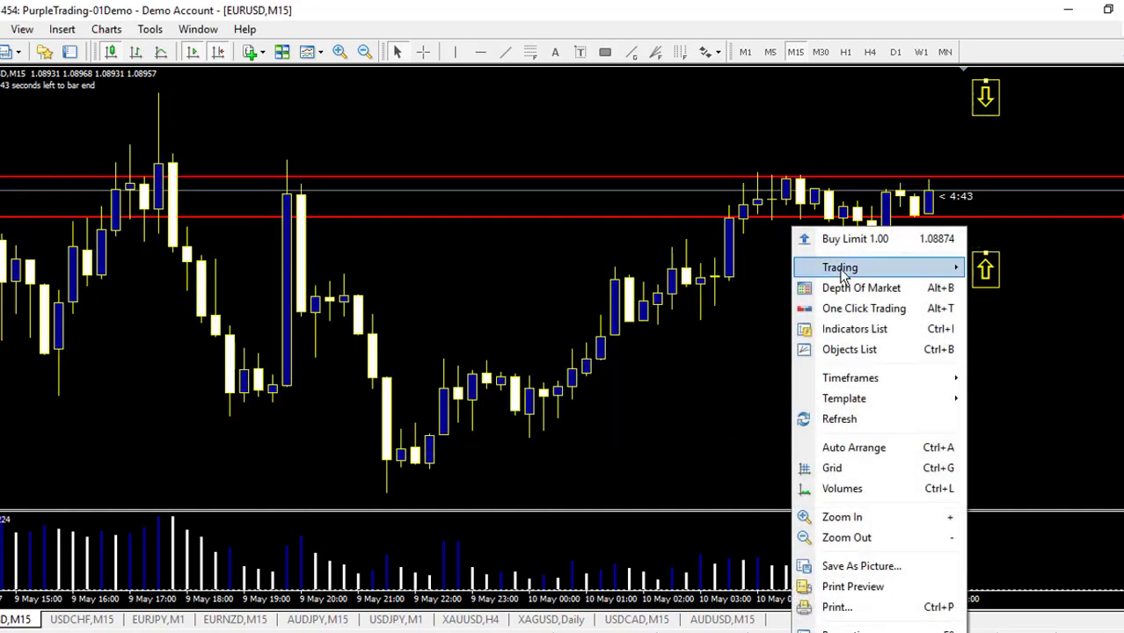
{"action": "mouse_move", "coordinate": [858, 272]}
{"action": "left_click", "coordinate": [1007, 346]}
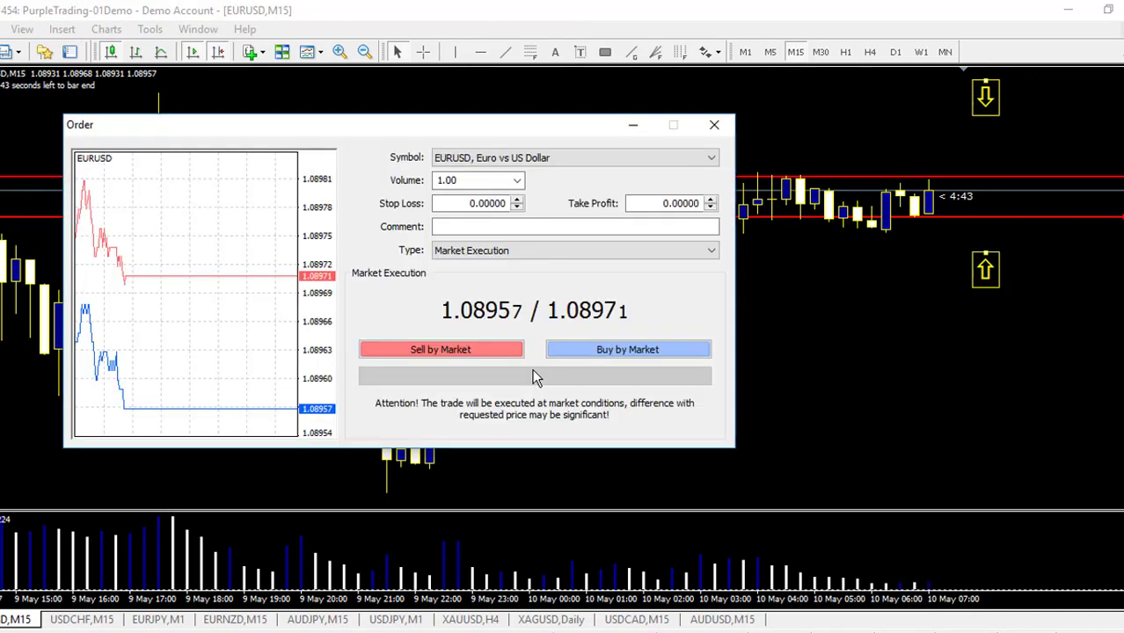
{"action": "left_click", "coordinate": [505, 255]}
{"action": "left_click", "coordinate": [502, 279]}
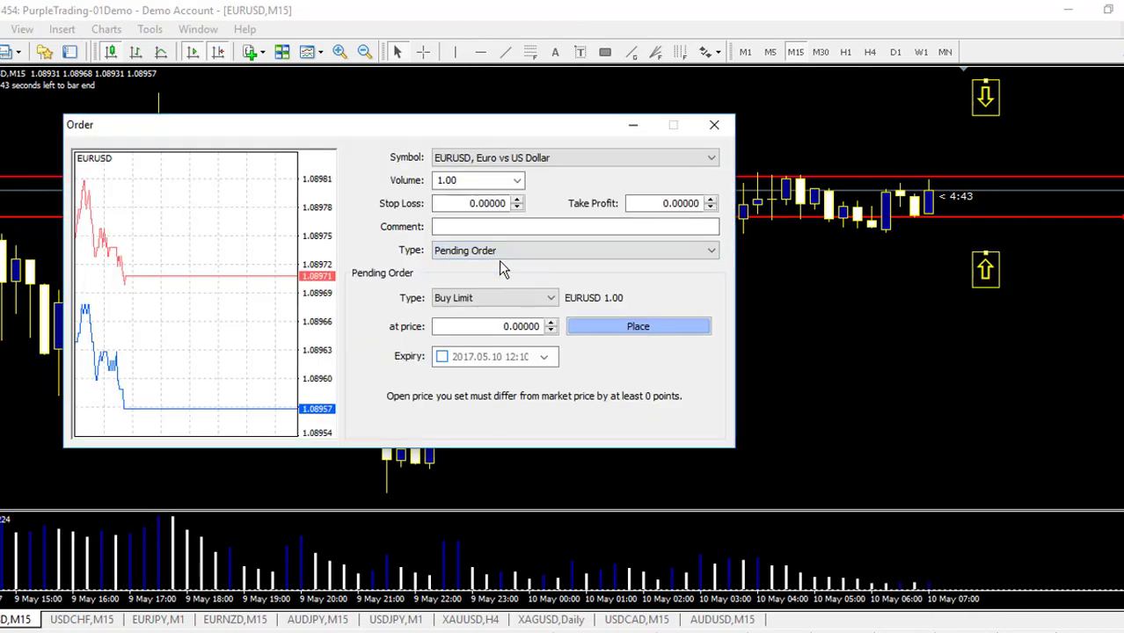
{"action": "left_click", "coordinate": [503, 299]}
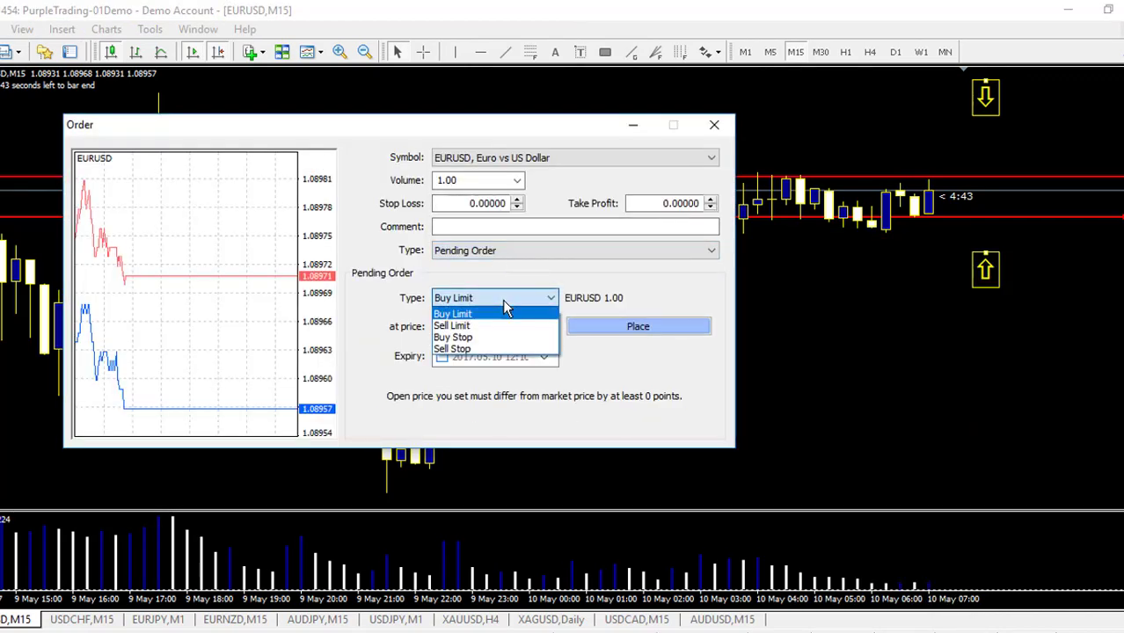
{"action": "left_click", "coordinate": [491, 350]}
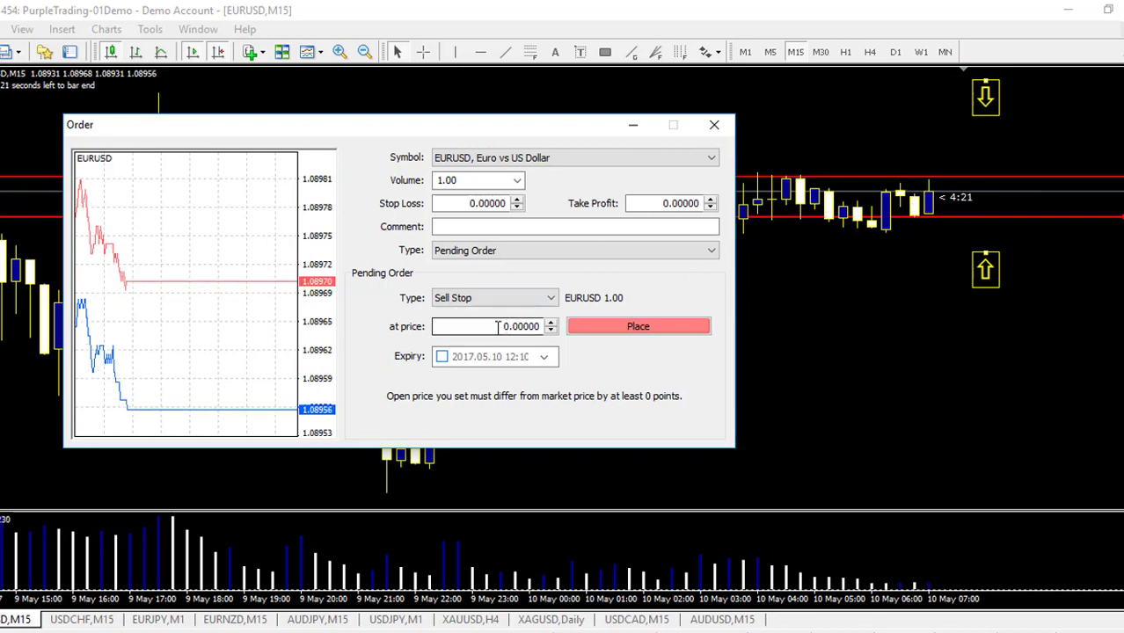
Set the sell stop price to 1.08895, place the order and close its execution report.
{"action": "double_click", "coordinate": [527, 326]}
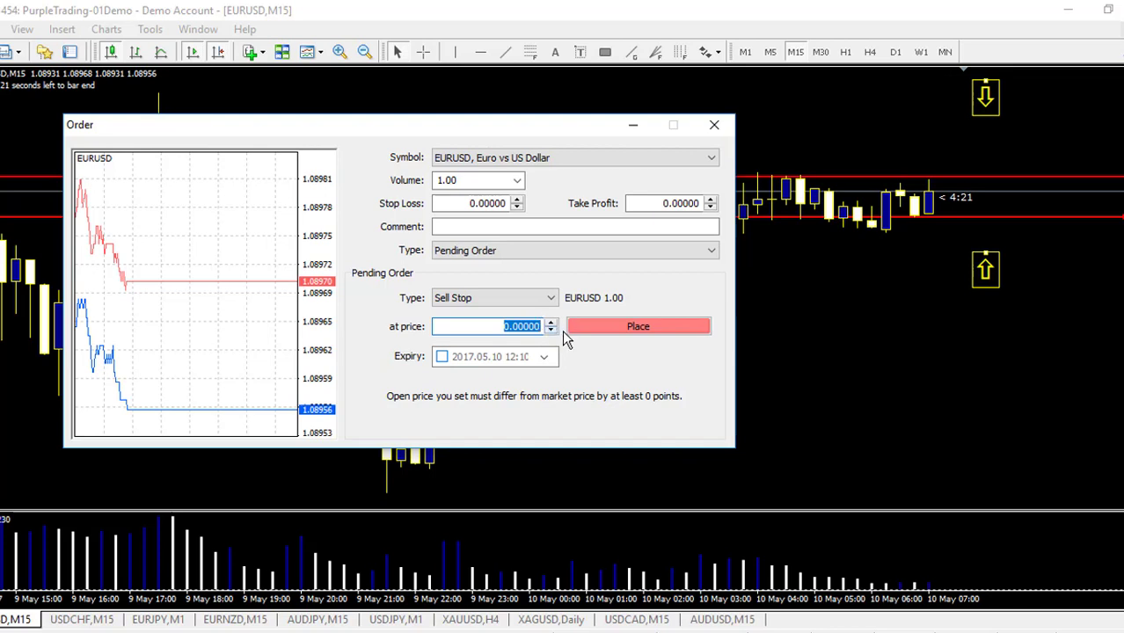
{"action": "type", "text": "1.0"}
{"action": "type", "text": "88"}
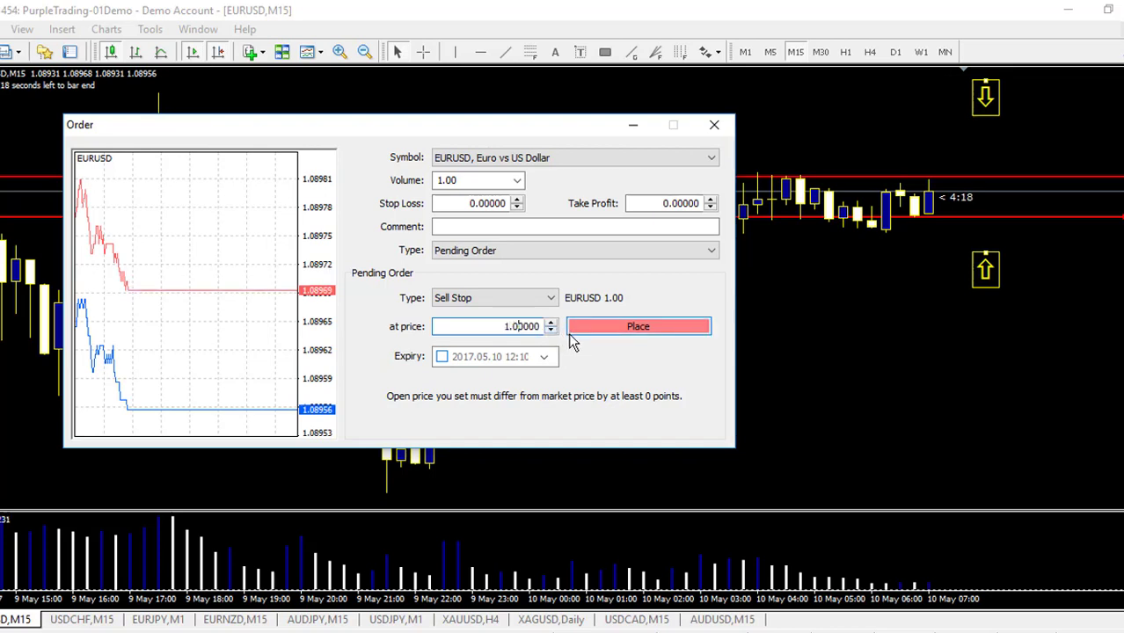
{"action": "type", "text": "95"}
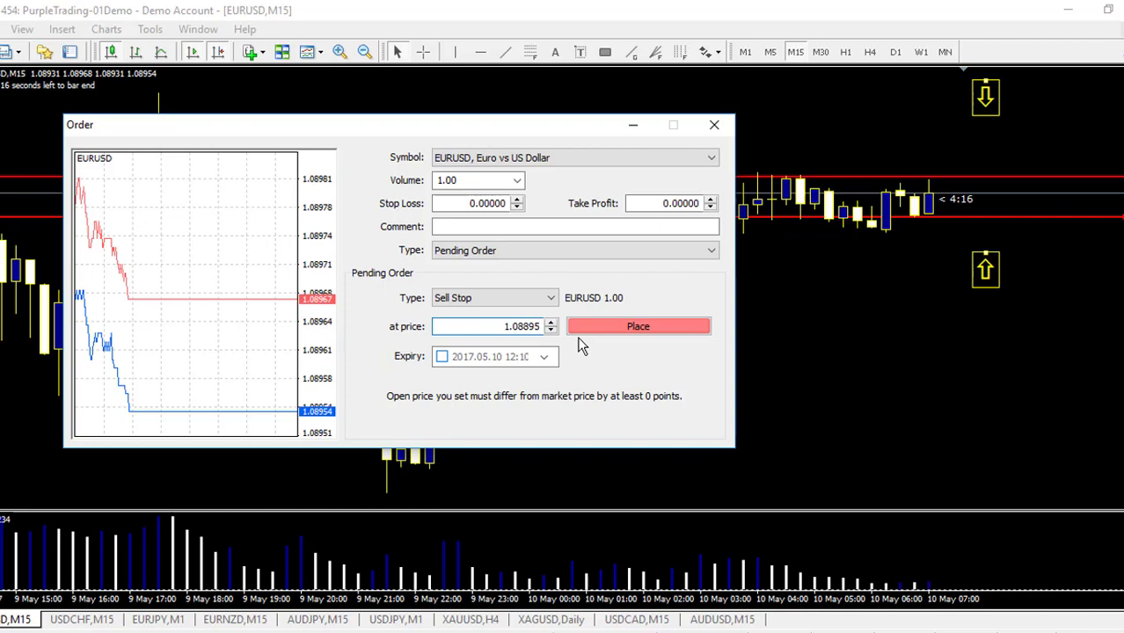
{"action": "left_click", "coordinate": [624, 324]}
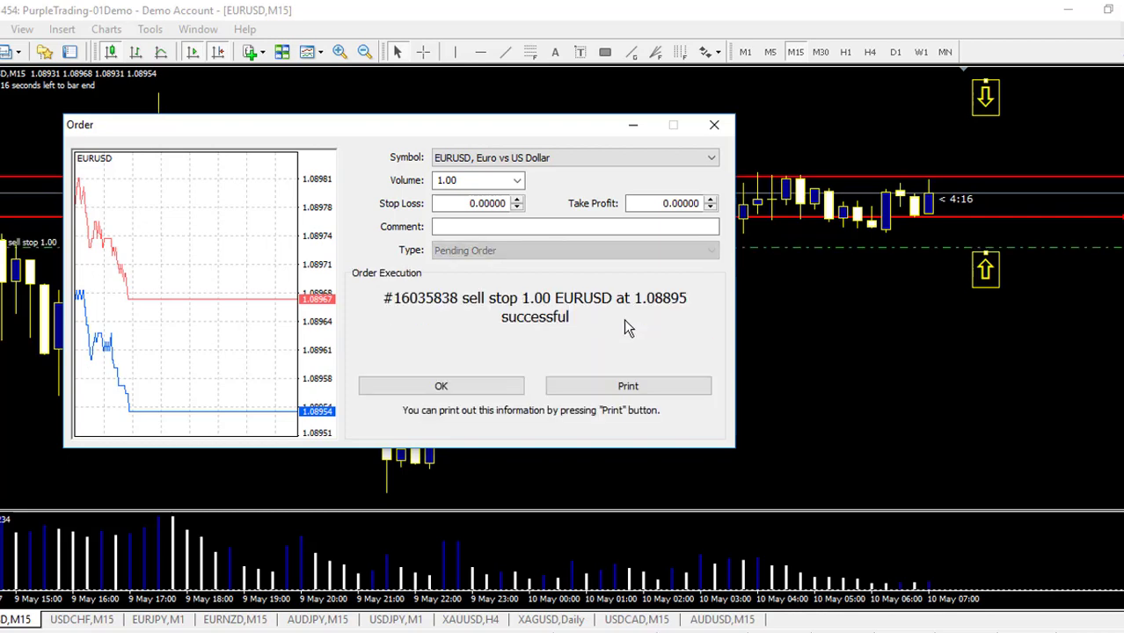
{"action": "left_click", "coordinate": [476, 387]}
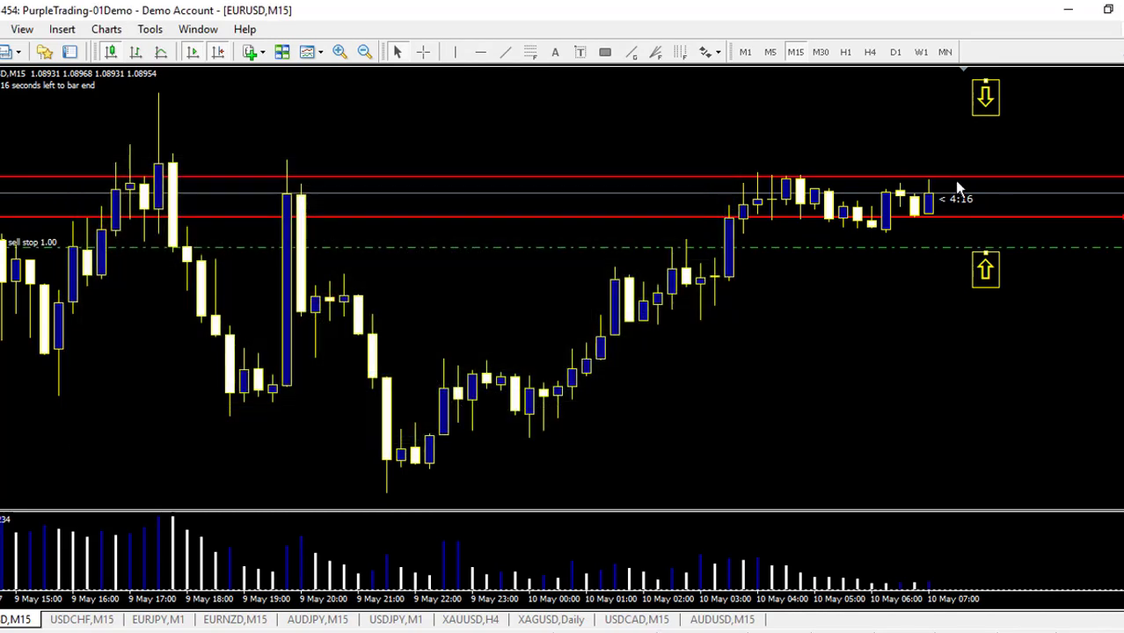
Move the up arrow above the upper red line and the down arrow between the lower red line and the sell stop line.
{"action": "middle_click", "coordinate": [941, 257]}
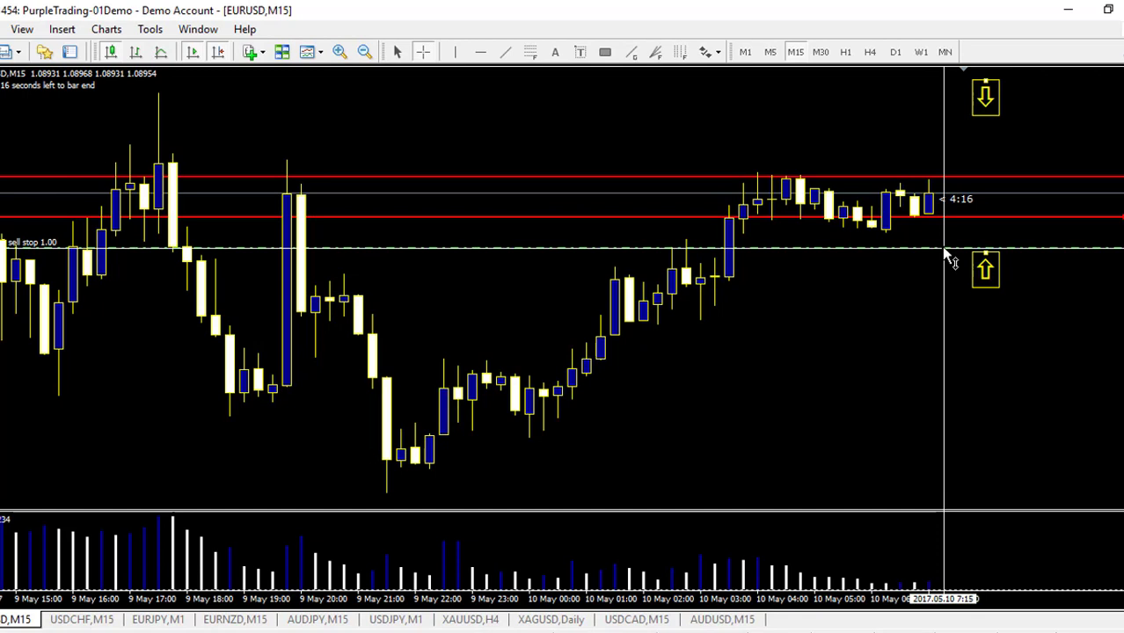
{"action": "middle_click", "coordinate": [948, 255]}
{"action": "left_click_drag", "start_coordinate": [983, 257], "coordinate": [840, 91]}
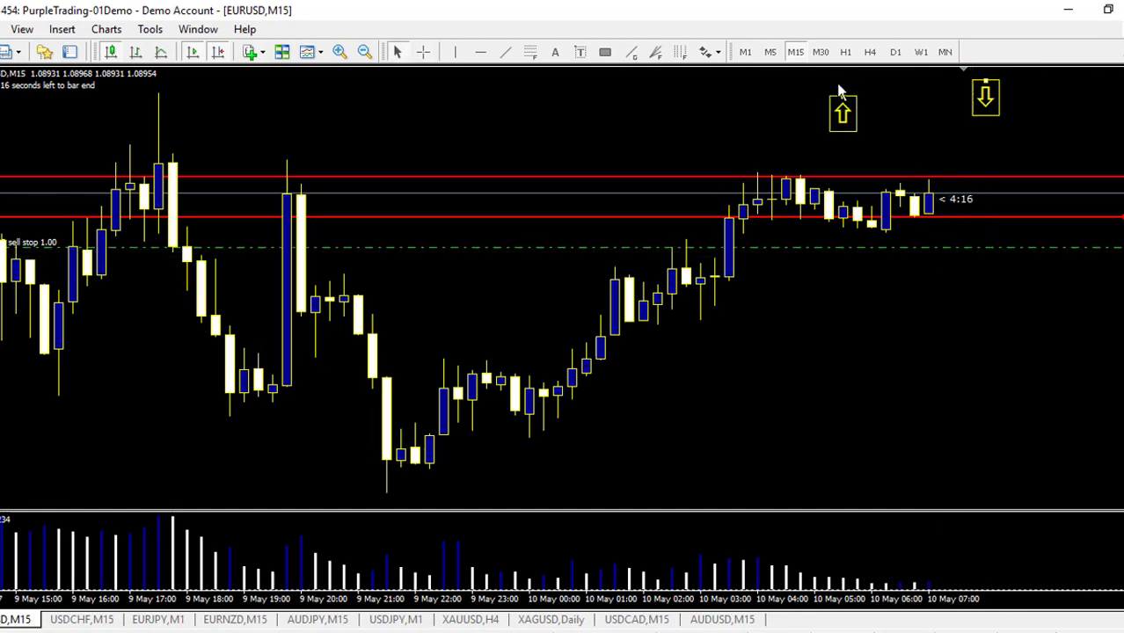
{"action": "left_click_drag", "start_coordinate": [985, 95], "coordinate": [968, 216]}
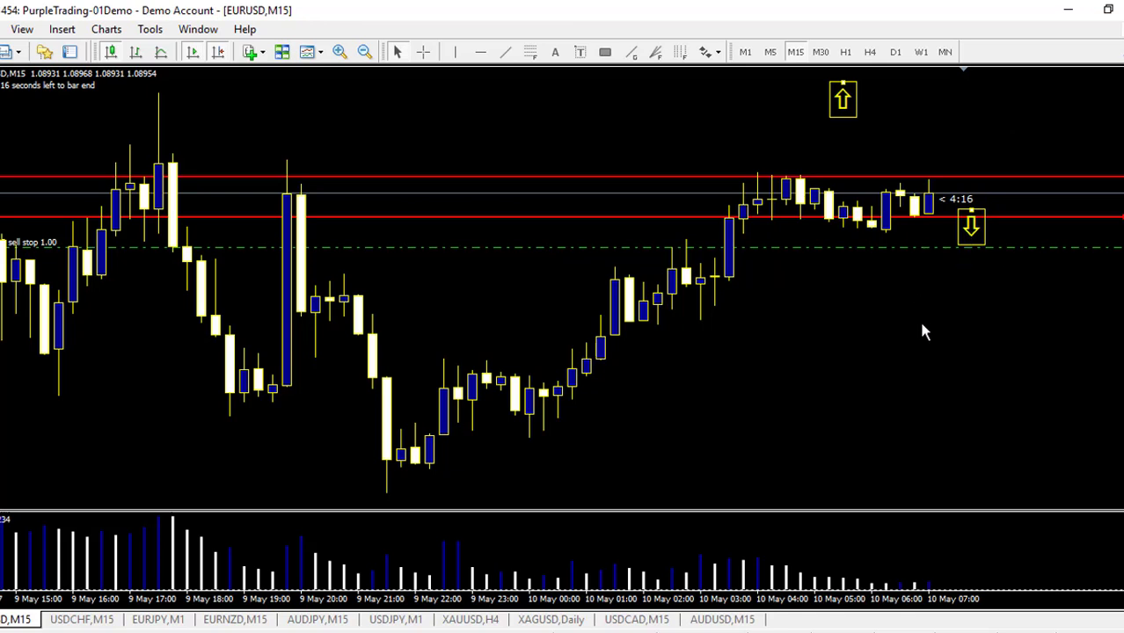
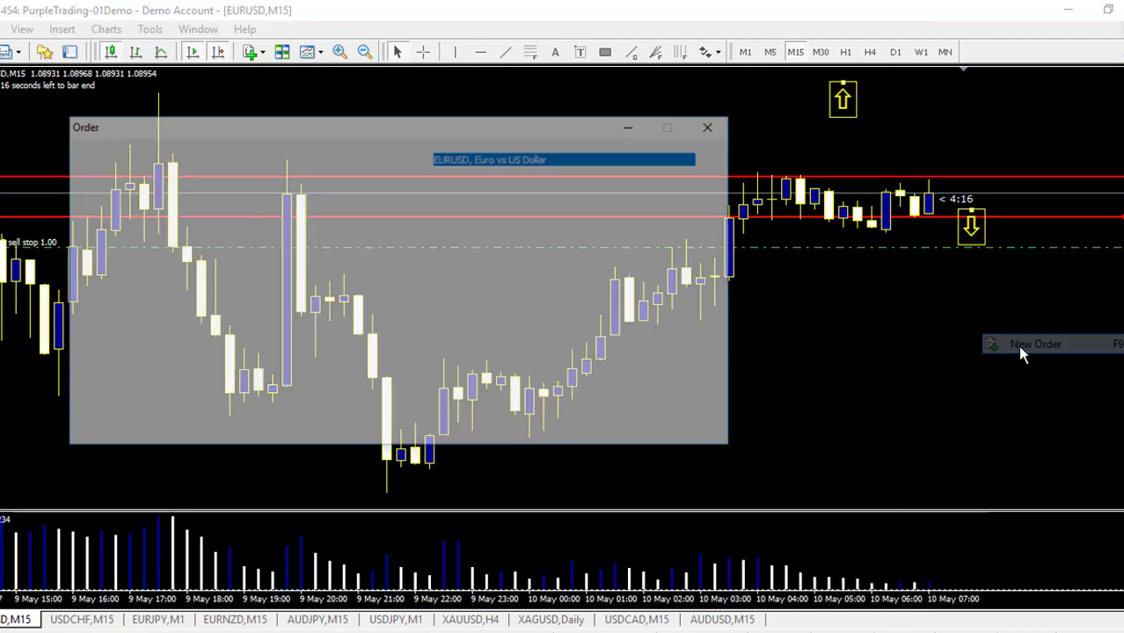
Set up the new EURUSD order as a pending order of type Buy Stop.
{"action": "left_click", "coordinate": [475, 251]}
{"action": "left_click", "coordinate": [479, 278]}
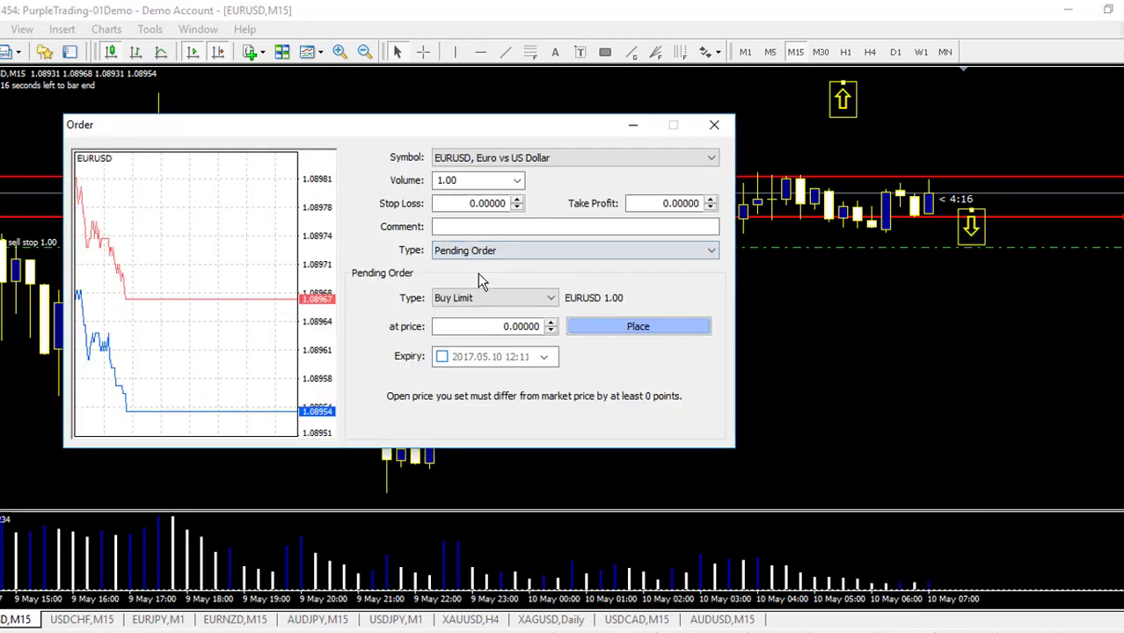
{"action": "left_click", "coordinate": [531, 300]}
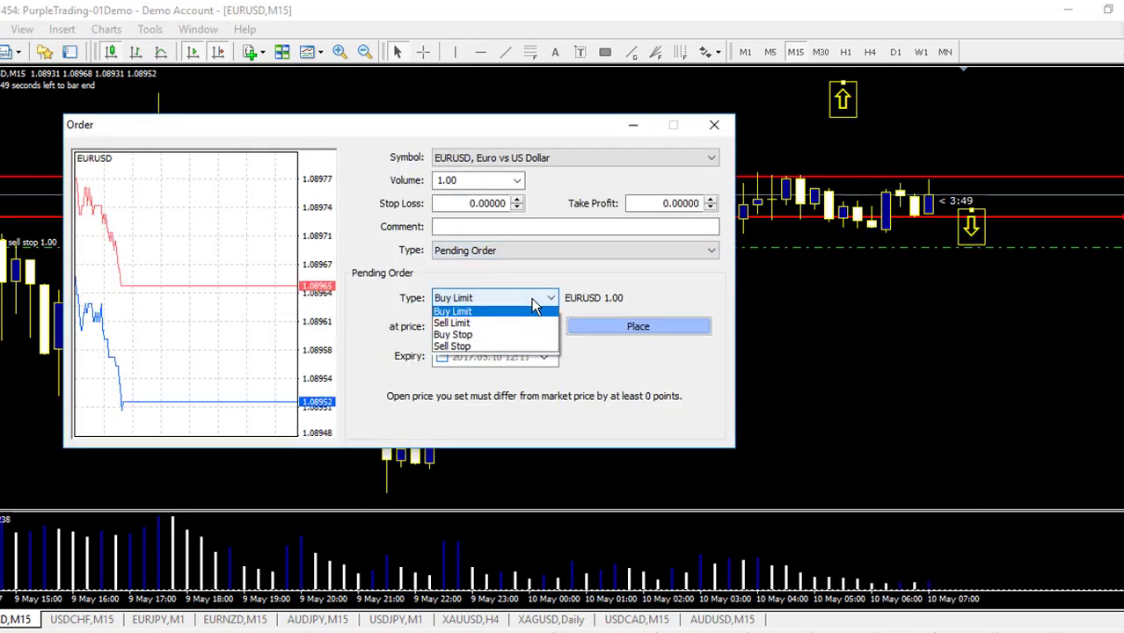
{"action": "left_click", "coordinate": [473, 334]}
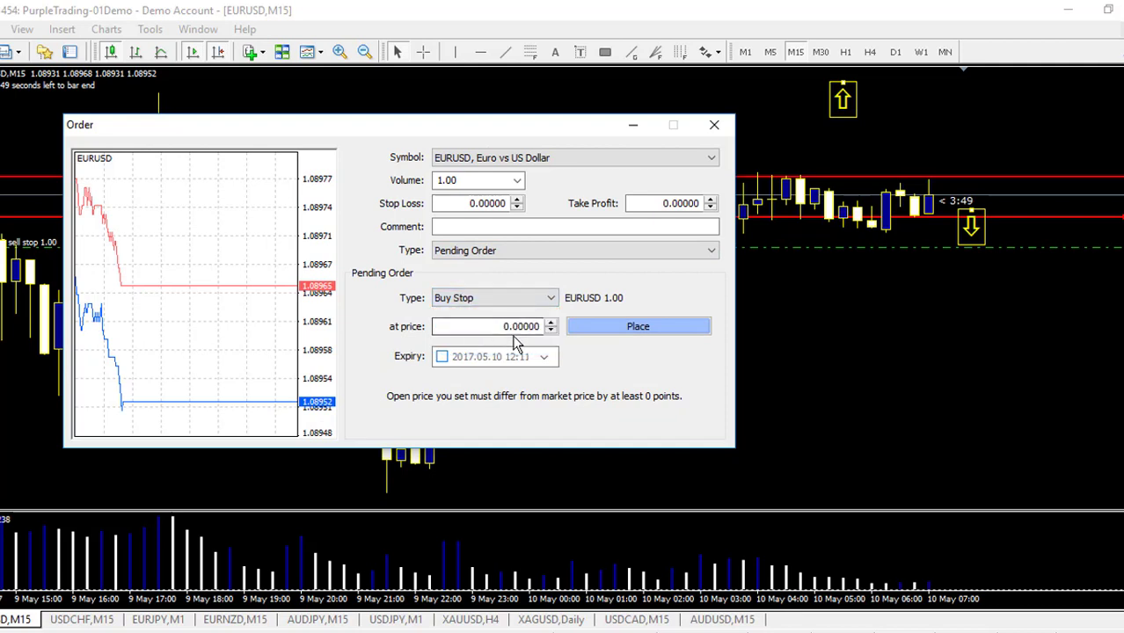
Set the buy stop price to 1.09000, place the order and close its execution report.
{"action": "left_click_drag", "start_coordinate": [496, 326], "coordinate": [550, 327]}
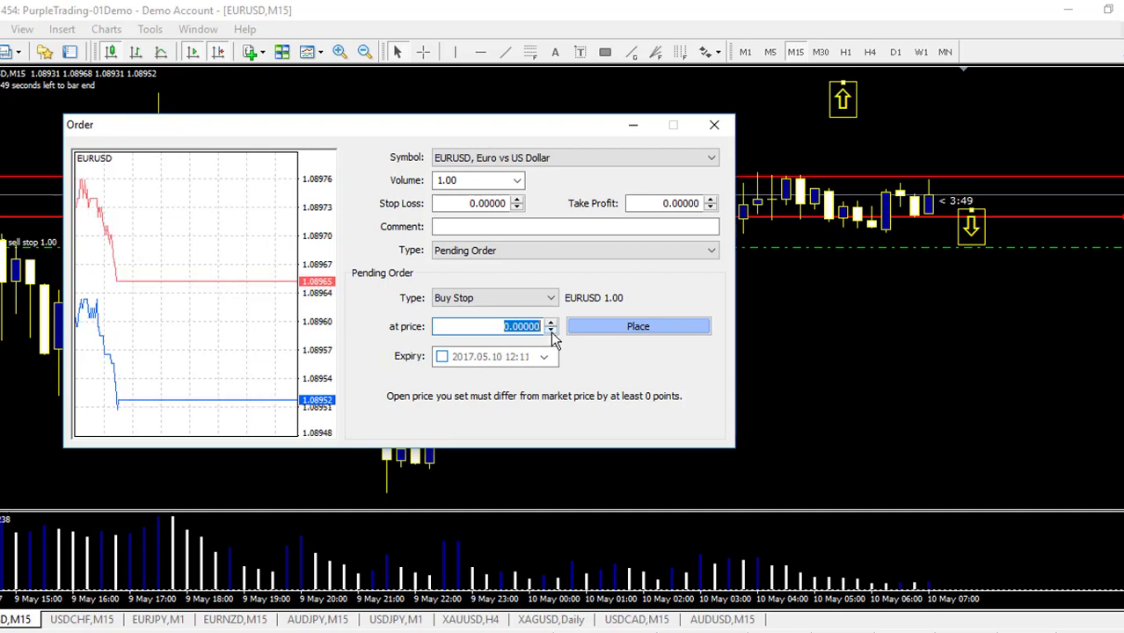
{"action": "type", "text": "1.09"}
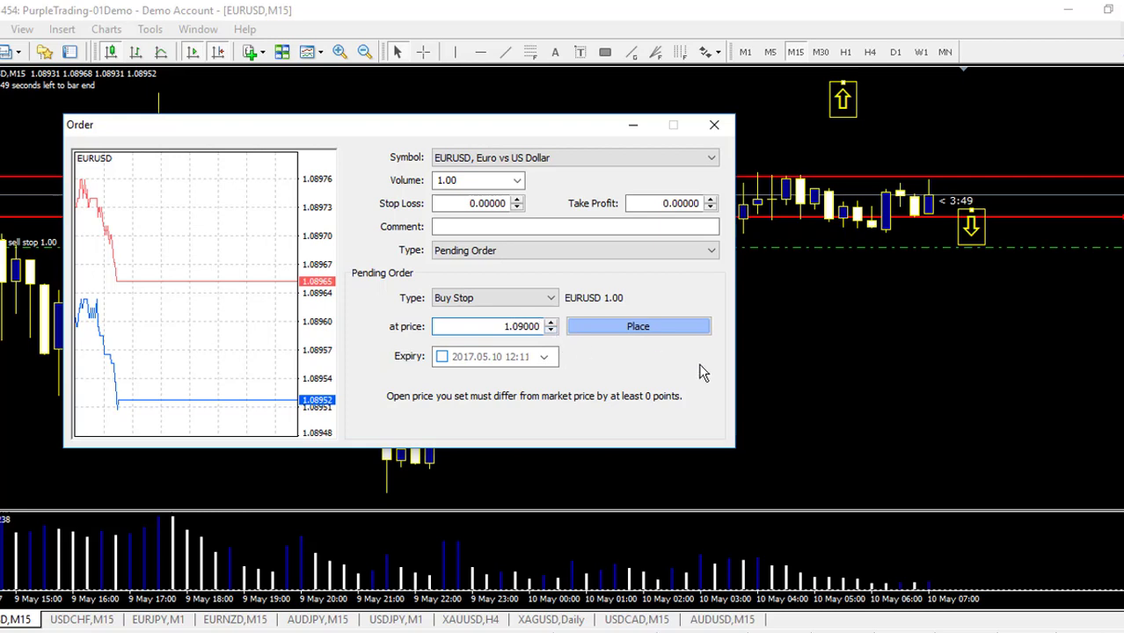
{"action": "left_click", "coordinate": [664, 327]}
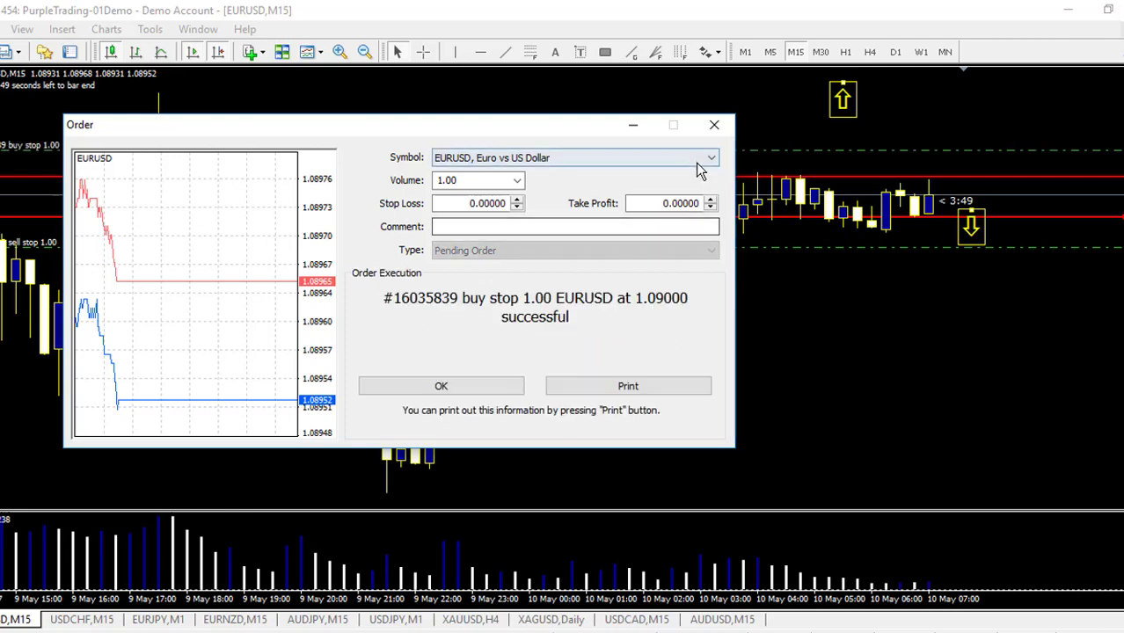
{"action": "left_click", "coordinate": [471, 386]}
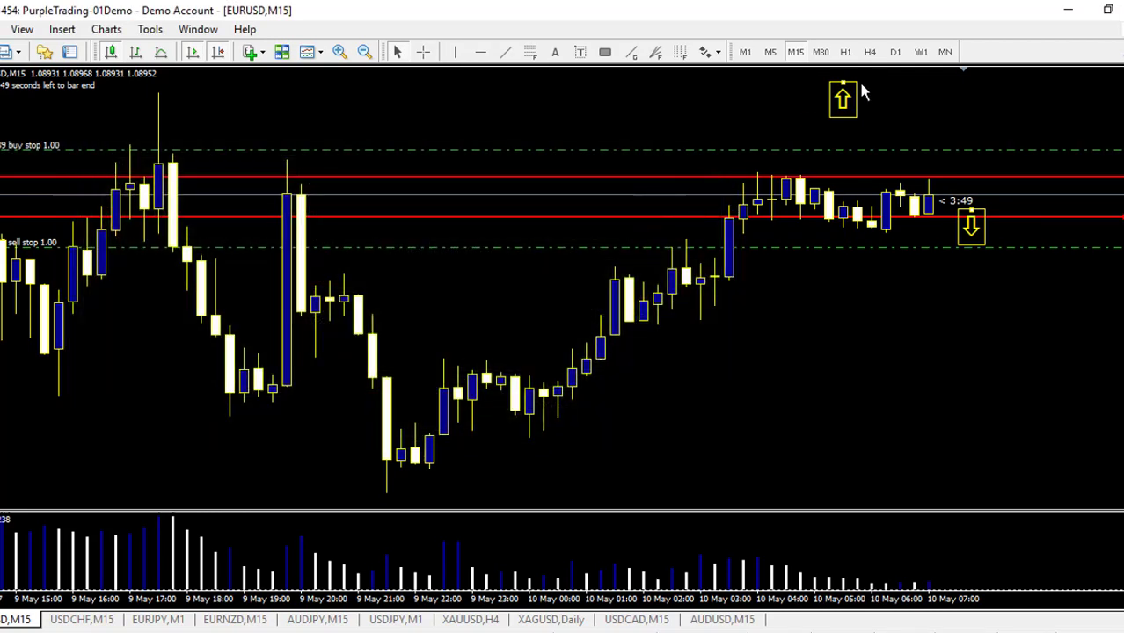
Move the up arrow onto the upper red line beyond the last candle and modify the buy stop order's price to 1.08979.
{"action": "left_click_drag", "start_coordinate": [839, 84], "coordinate": [1000, 163]}
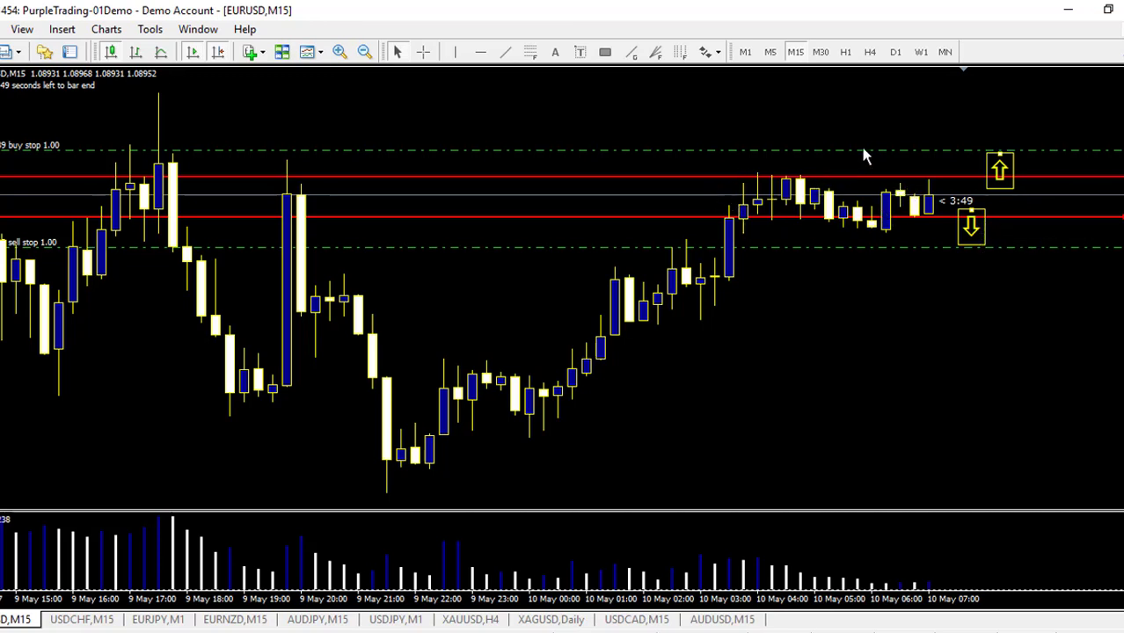
{"action": "left_click_drag", "start_coordinate": [869, 155], "coordinate": [873, 176]}
{"action": "left_click", "coordinate": [524, 365]}
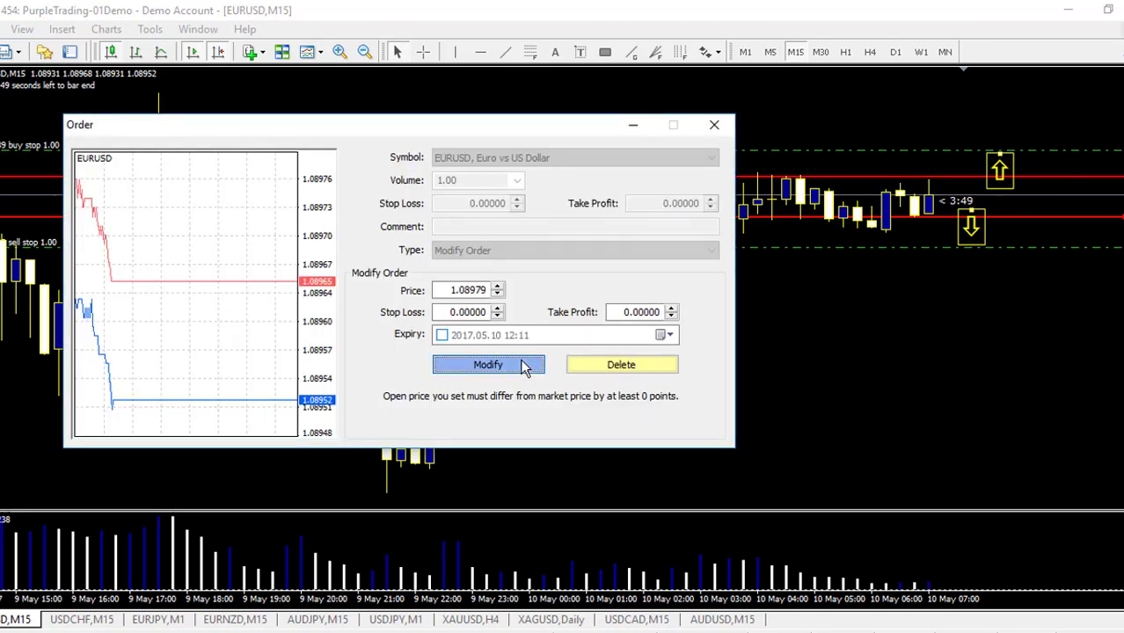
{"action": "left_click", "coordinate": [489, 385]}
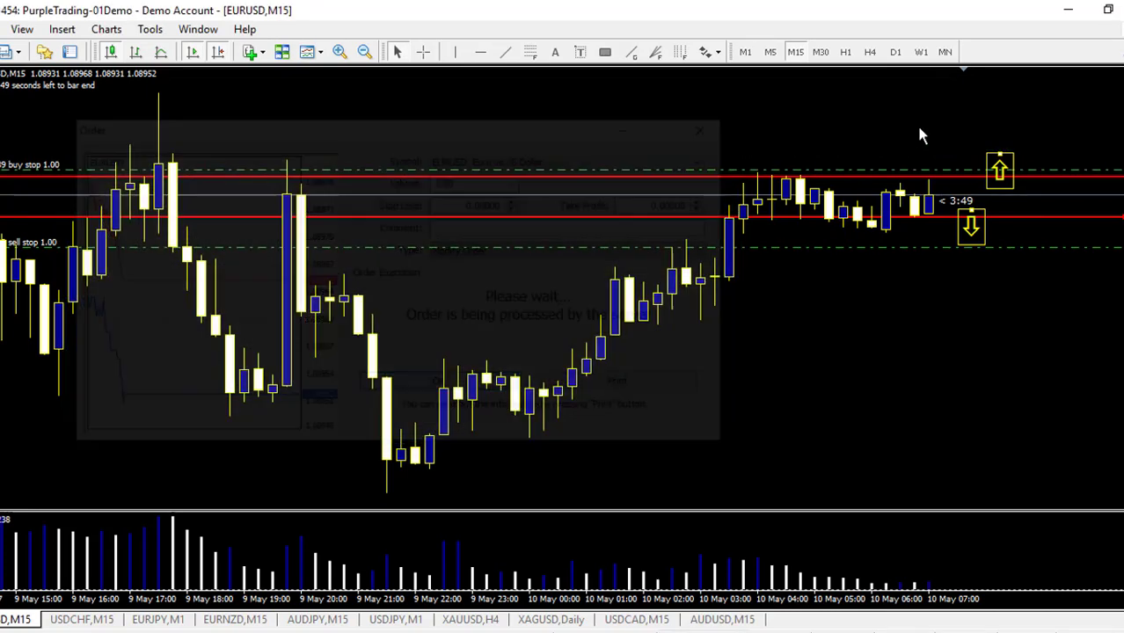
Modify the sell stop order's price to 1.08908, closer to the lower red line, and close the execution report.
{"action": "left_click_drag", "start_coordinate": [877, 248], "coordinate": [892, 239]}
{"action": "left_click", "coordinate": [490, 366]}
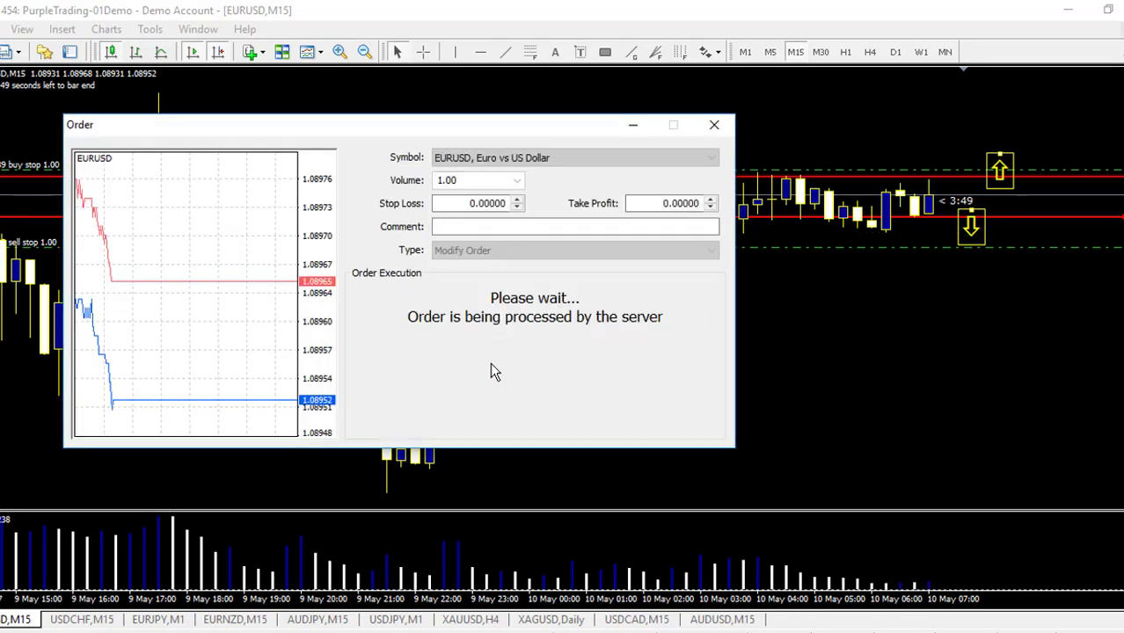
{"action": "left_click", "coordinate": [443, 387]}
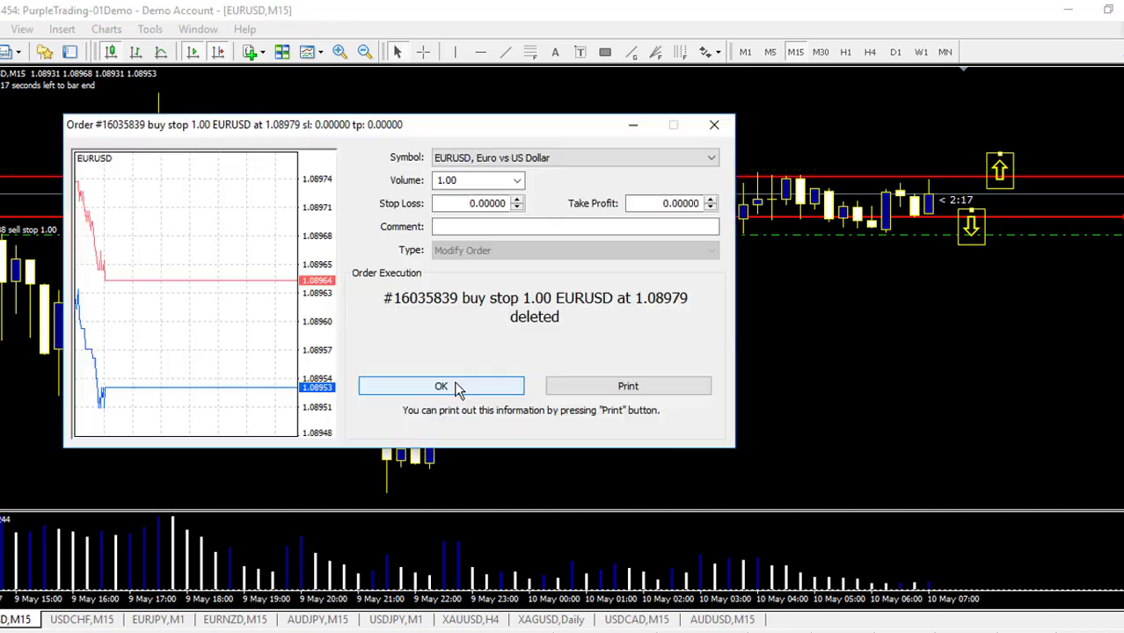
Delete both pending EURUSD orders, the buy stop and the sell stop, and close their execution reports.
{"action": "left_click", "coordinate": [371, 384]}
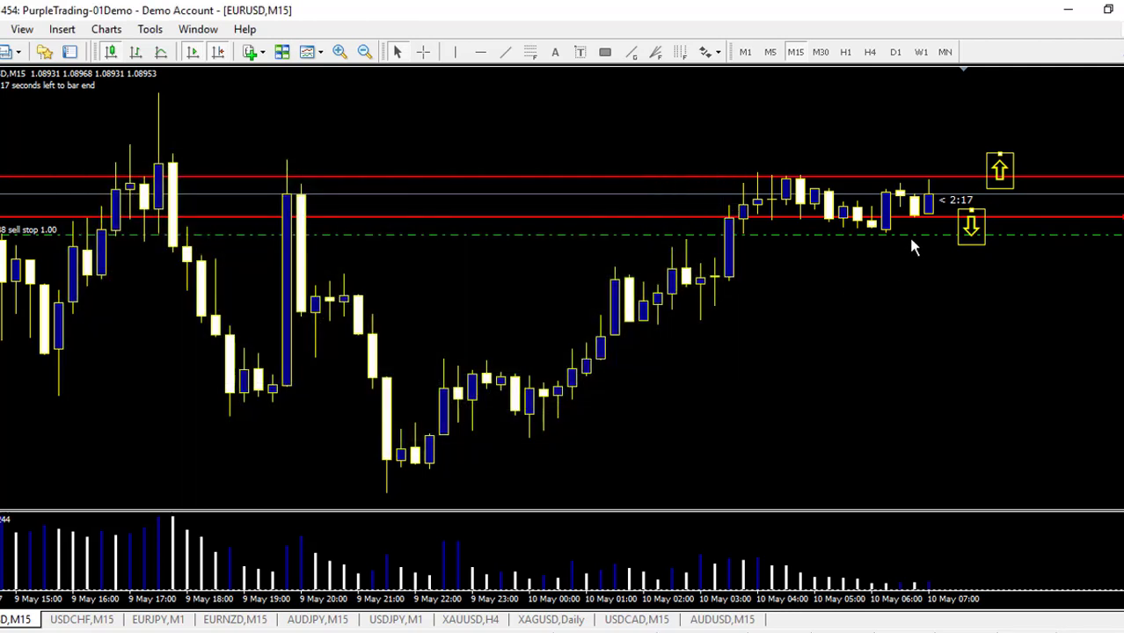
{"action": "right_click", "coordinate": [915, 240]}
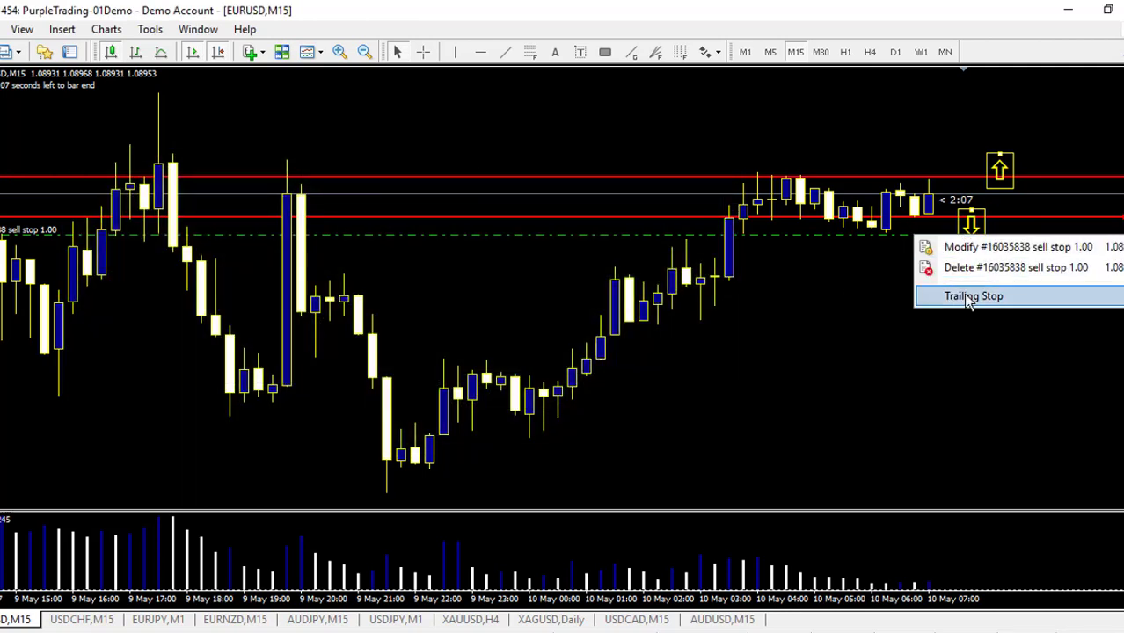
{"action": "left_click", "coordinate": [1011, 246]}
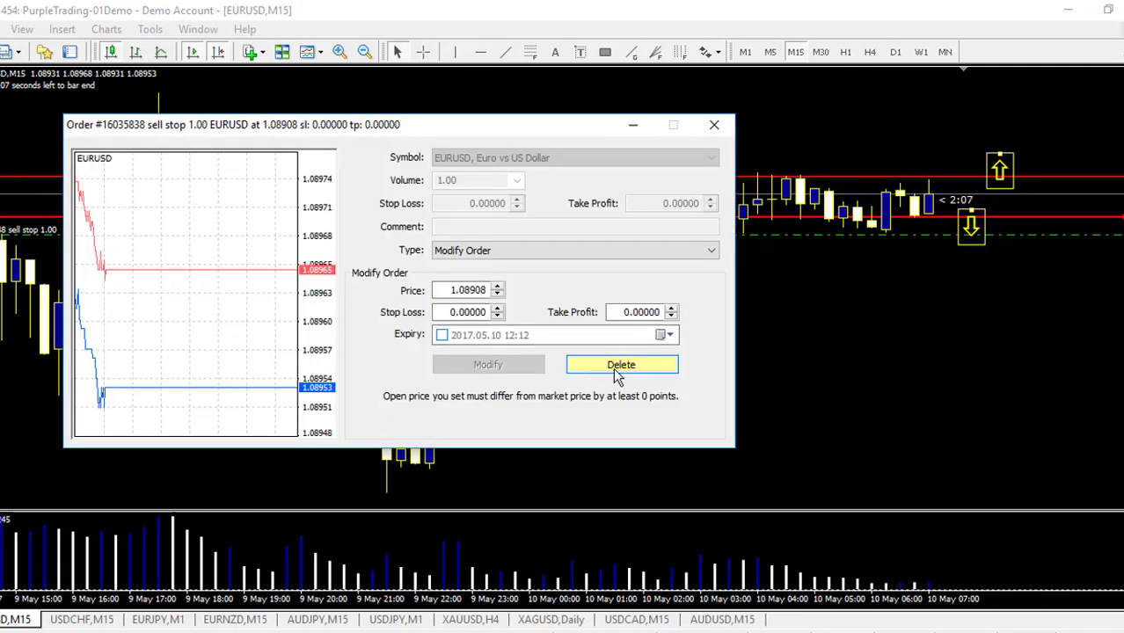
{"action": "left_click", "coordinate": [613, 368]}
{"action": "left_click", "coordinate": [471, 389]}
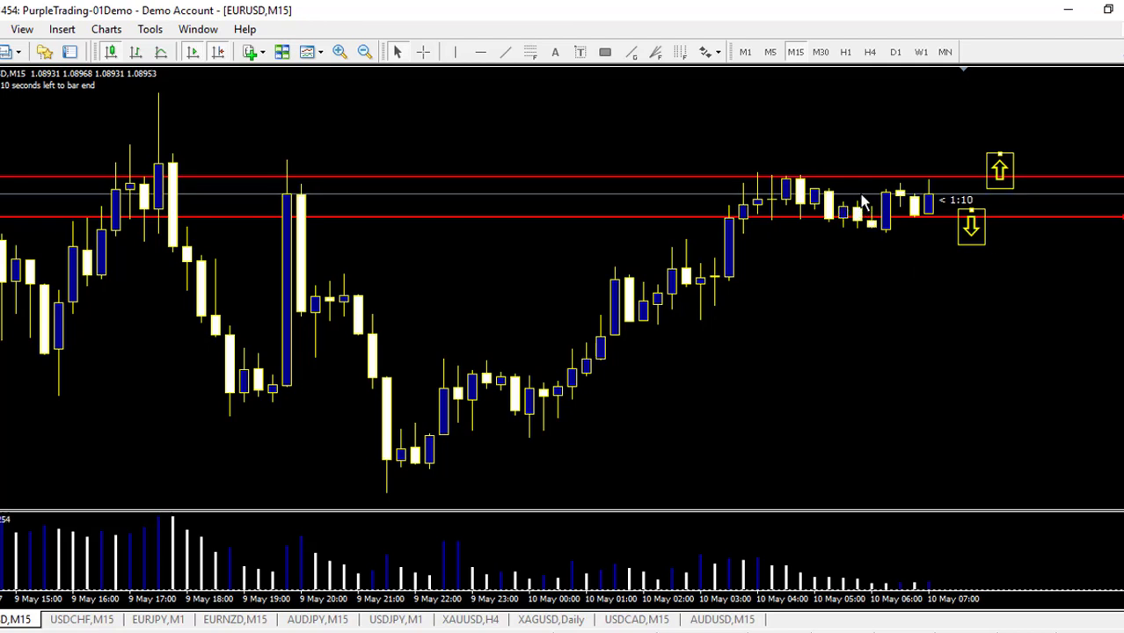
Examine the marked price range on the M30 and H1 timeframes with the crosshair and return the chart to M15.
{"action": "left_click", "coordinate": [819, 53]}
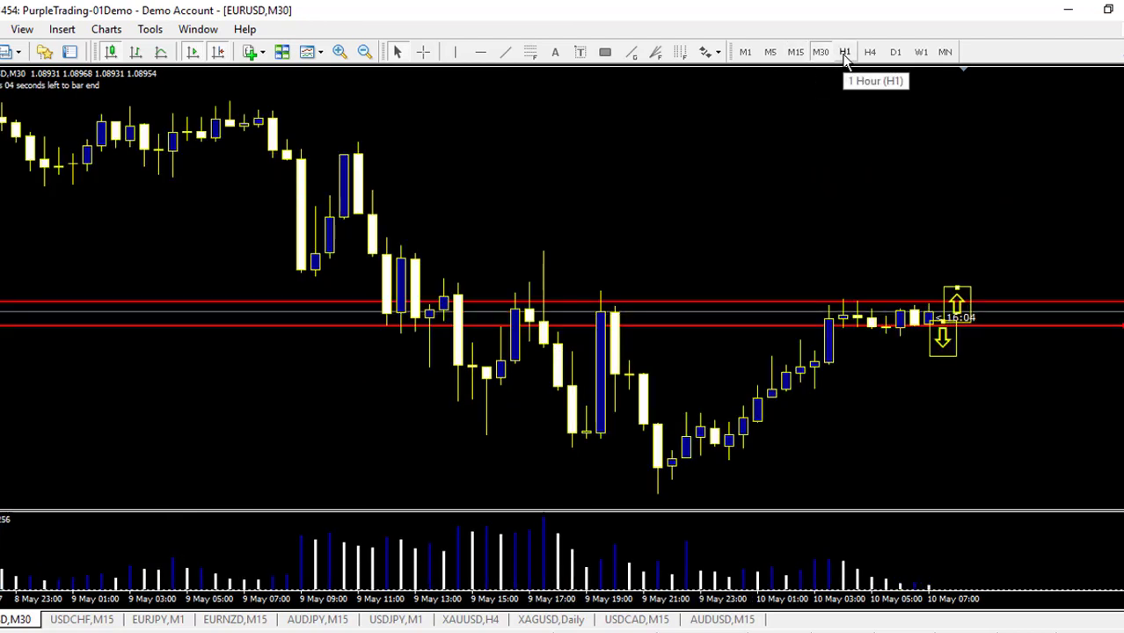
{"action": "middle_click", "coordinate": [911, 280]}
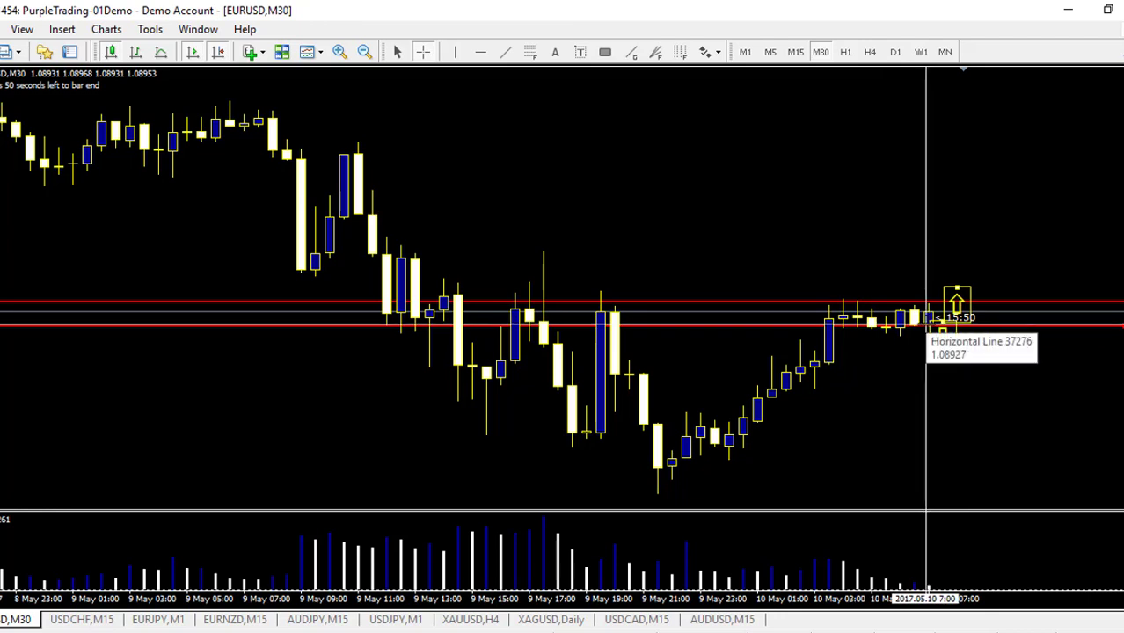
{"action": "left_click", "coordinate": [735, 248]}
{"action": "left_click", "coordinate": [845, 52]}
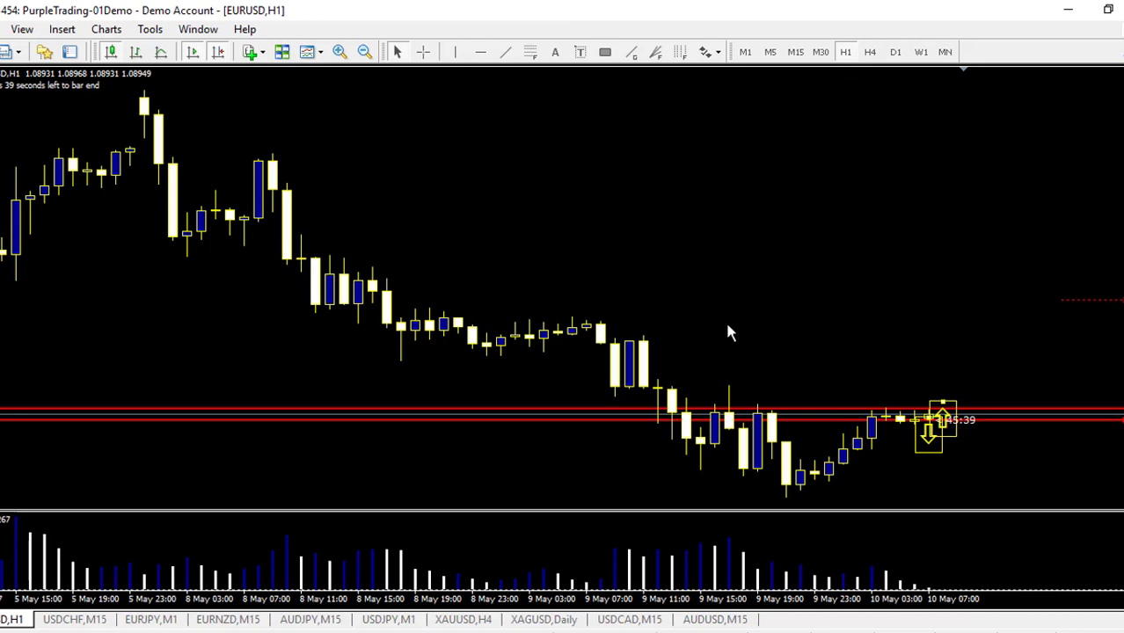
{"action": "middle_click", "coordinate": [861, 387]}
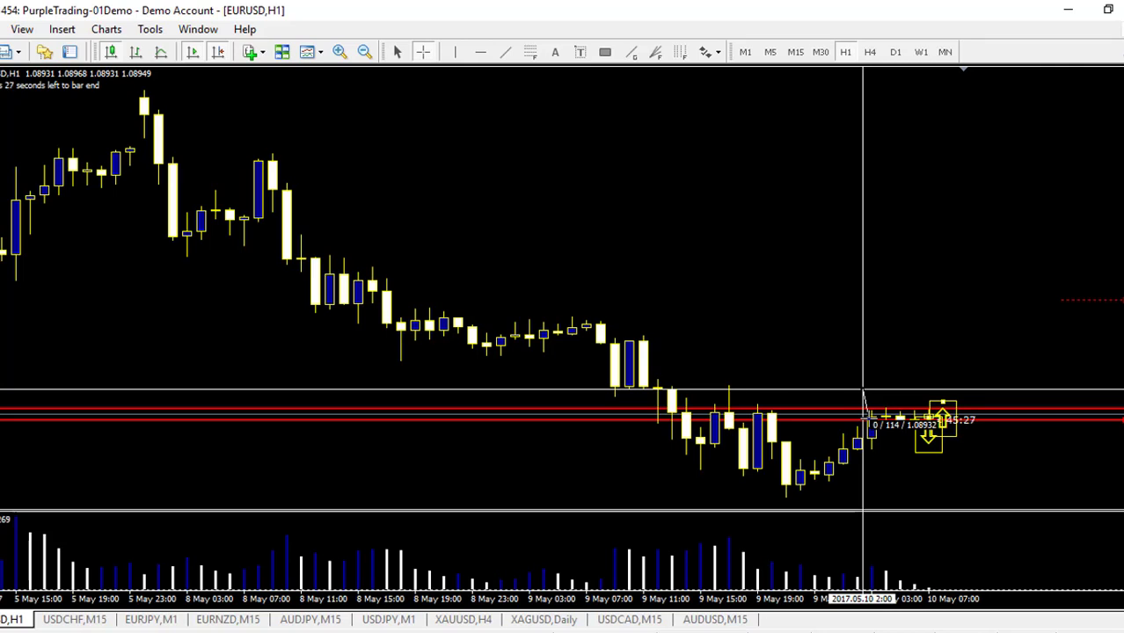
{"action": "left_click", "coordinate": [867, 422]}
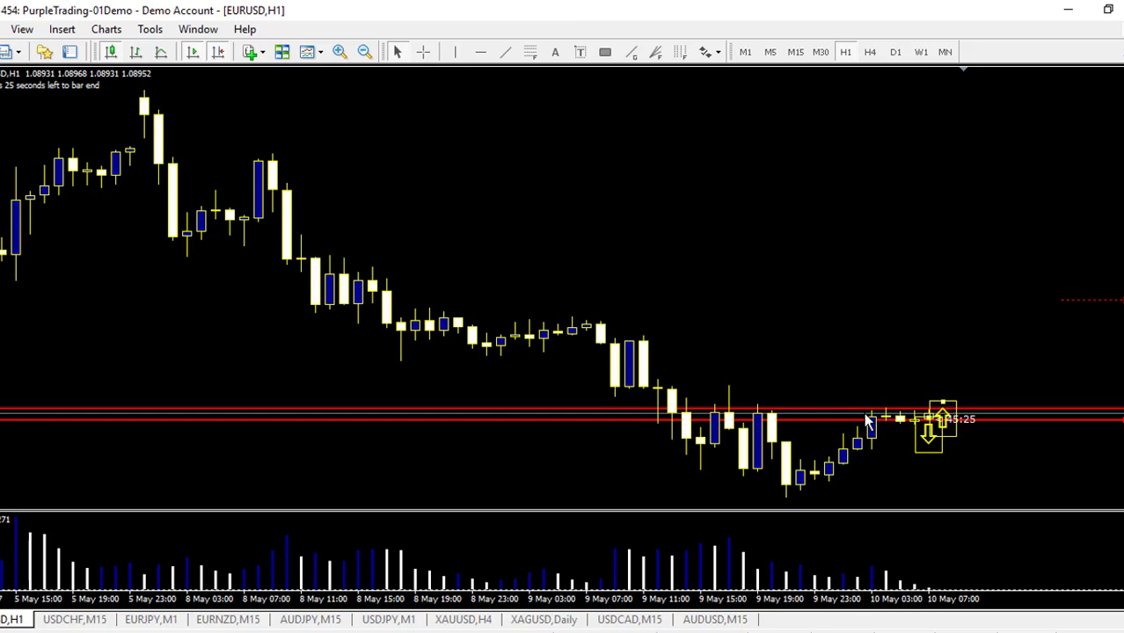
{"action": "left_click", "coordinate": [795, 52]}
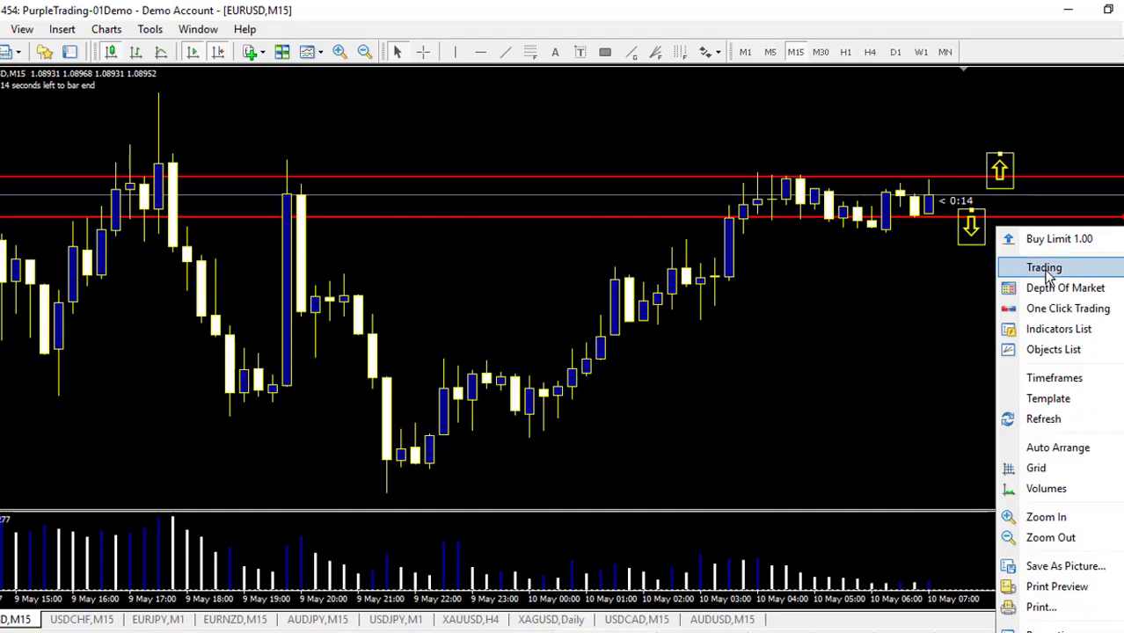
Start a new EURUSD order as a pending order of type Buy Limit at price 1.08981.
{"action": "mouse_move", "coordinate": [1047, 271]}
{"action": "left_click", "coordinate": [897, 344]}
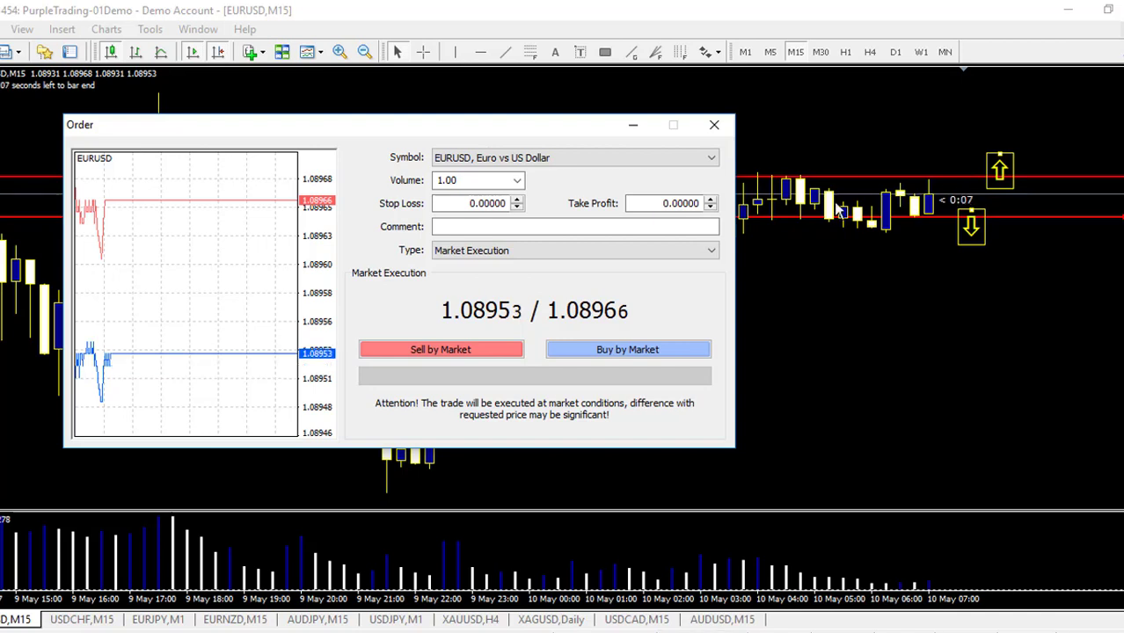
{"action": "middle_click", "coordinate": [897, 166]}
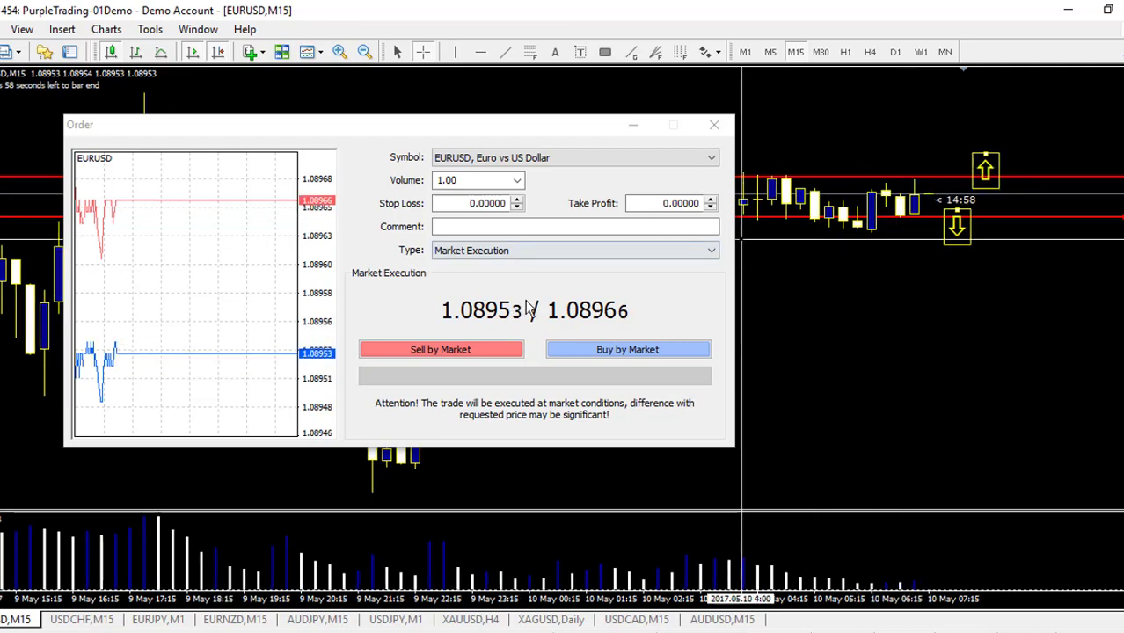
{"action": "left_click", "coordinate": [498, 250]}
{"action": "left_click", "coordinate": [492, 274]}
{"action": "left_click", "coordinate": [468, 325]}
{"action": "left_click_drag", "start_coordinate": [468, 325], "coordinate": [538, 322]}
{"action": "type", "text": "1.08981"}
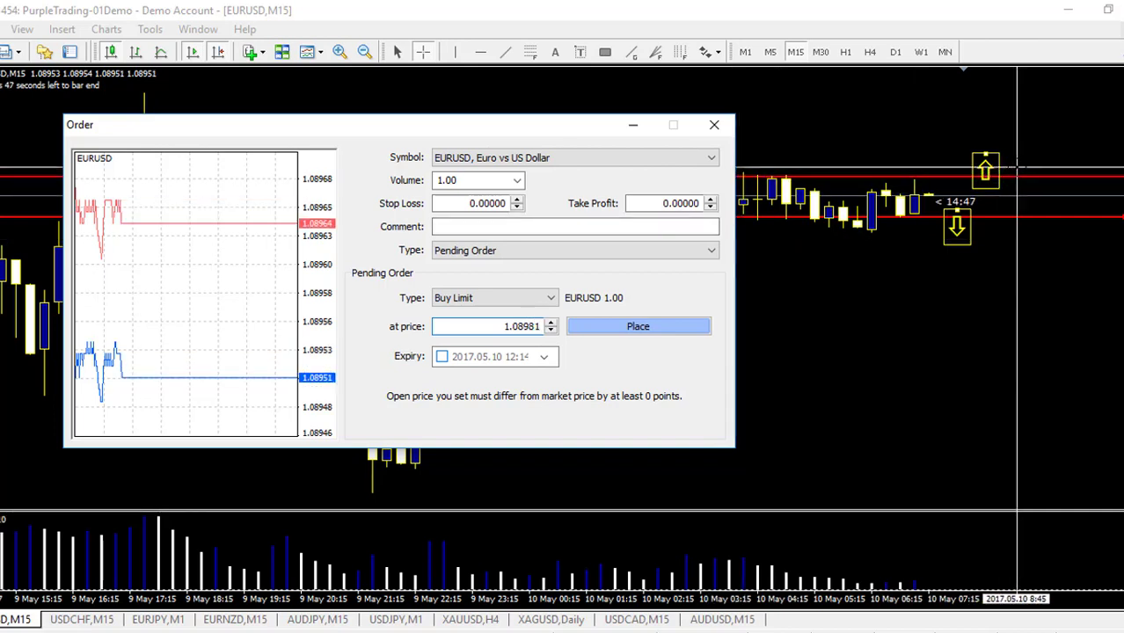
Raise the upper red line slightly above the recent candle highs and reposition the order window over the chart.
{"action": "left_click", "coordinate": [1018, 172]}
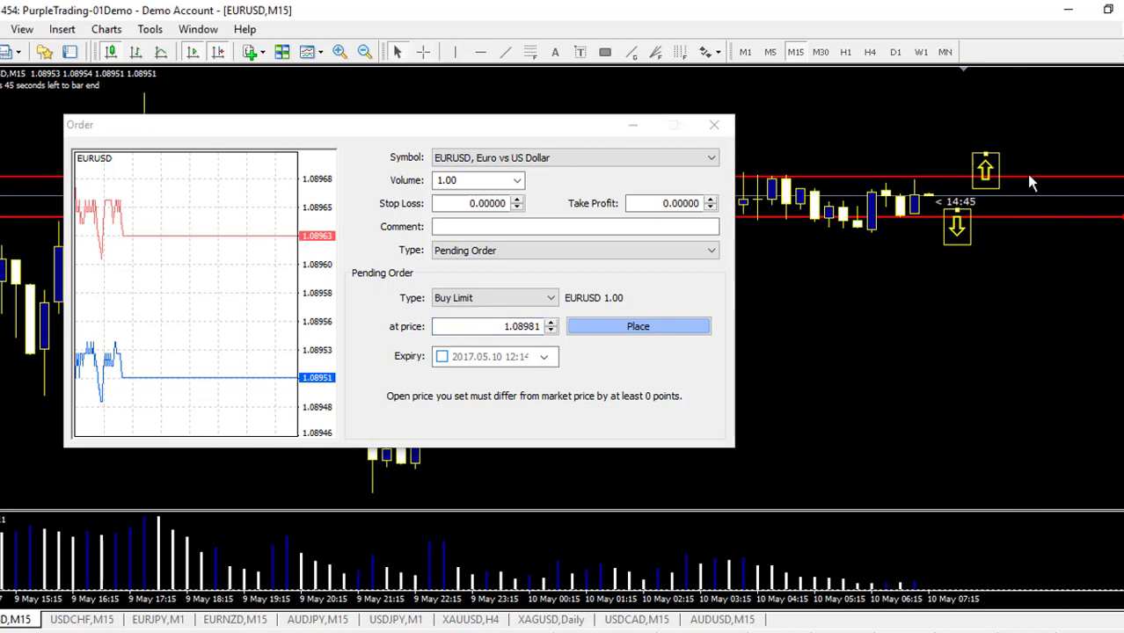
{"action": "scroll", "coordinate": [1036, 179], "scroll_direction": "down", "scroll_amount": 1}
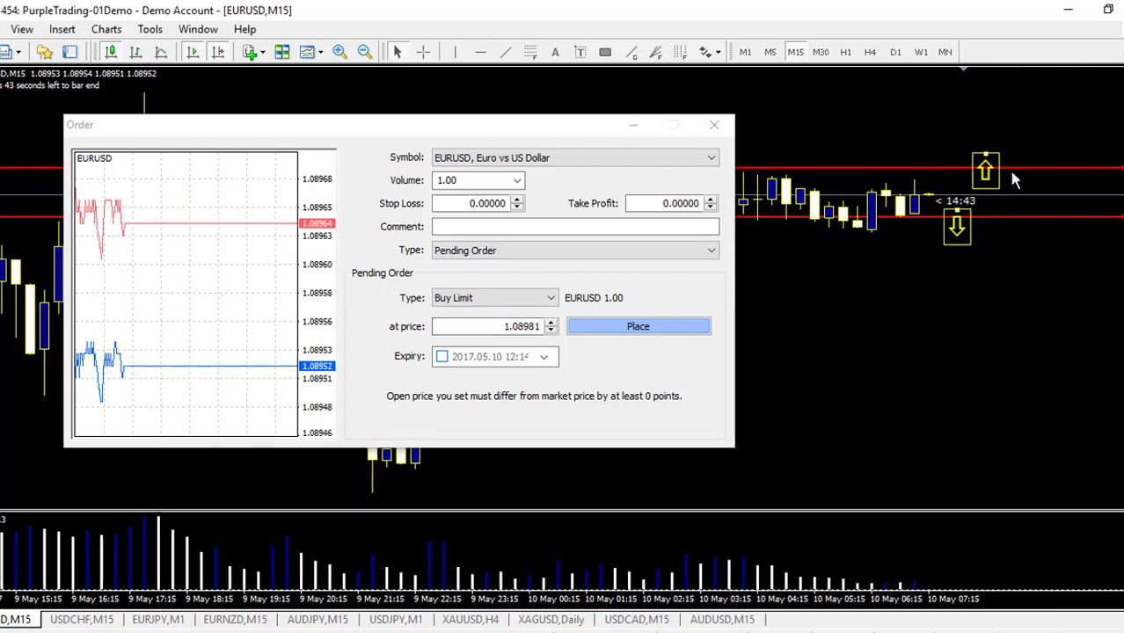
{"action": "left_click_drag", "start_coordinate": [574, 124], "coordinate": [414, 133]}
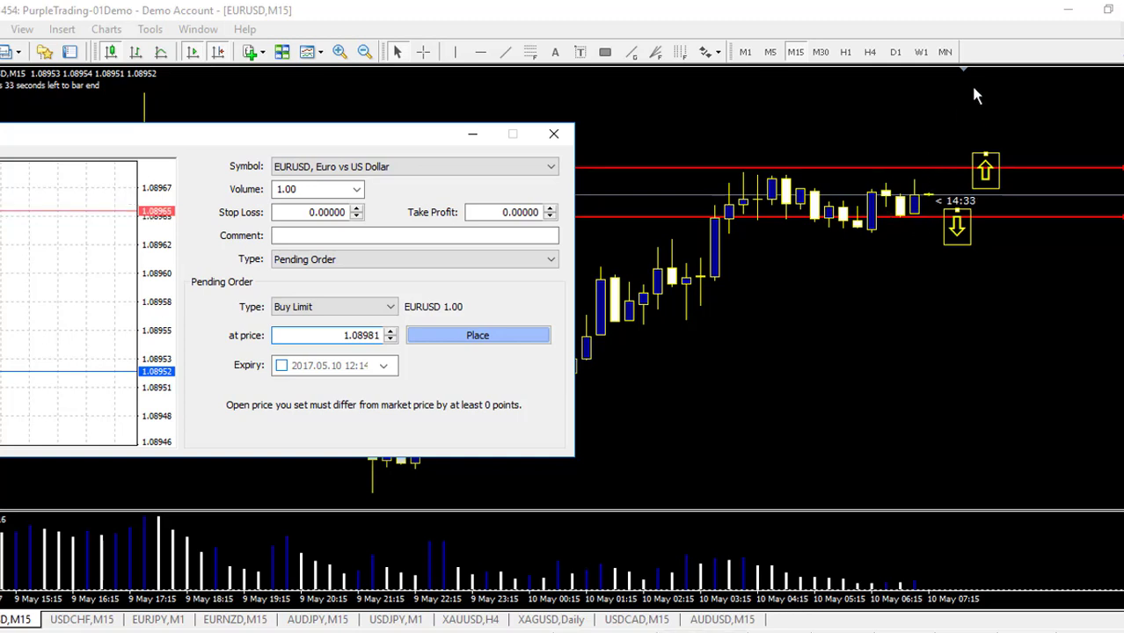
{"action": "left_click_drag", "start_coordinate": [405, 137], "coordinate": [573, 144]}
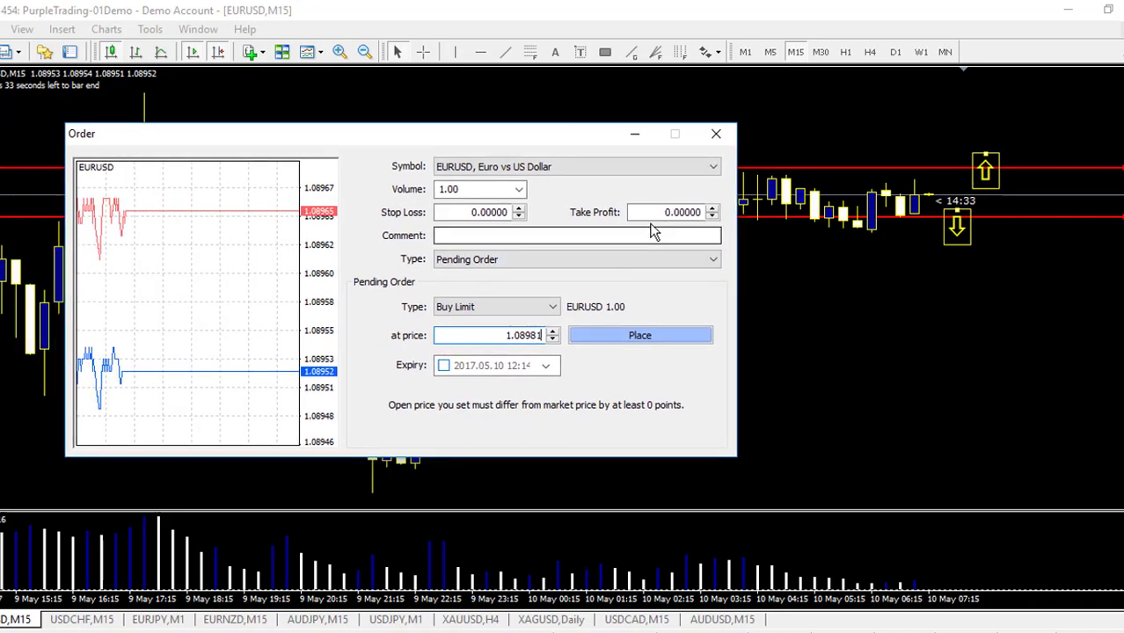
Check the level between the two red lines with the crosshair and set the pending order's stop loss to 1.08947.
{"action": "left_click", "coordinate": [482, 214]}
{"action": "double_click", "coordinate": [468, 214]}
{"action": "left_click_drag", "start_coordinate": [573, 142], "coordinate": [519, 150]}
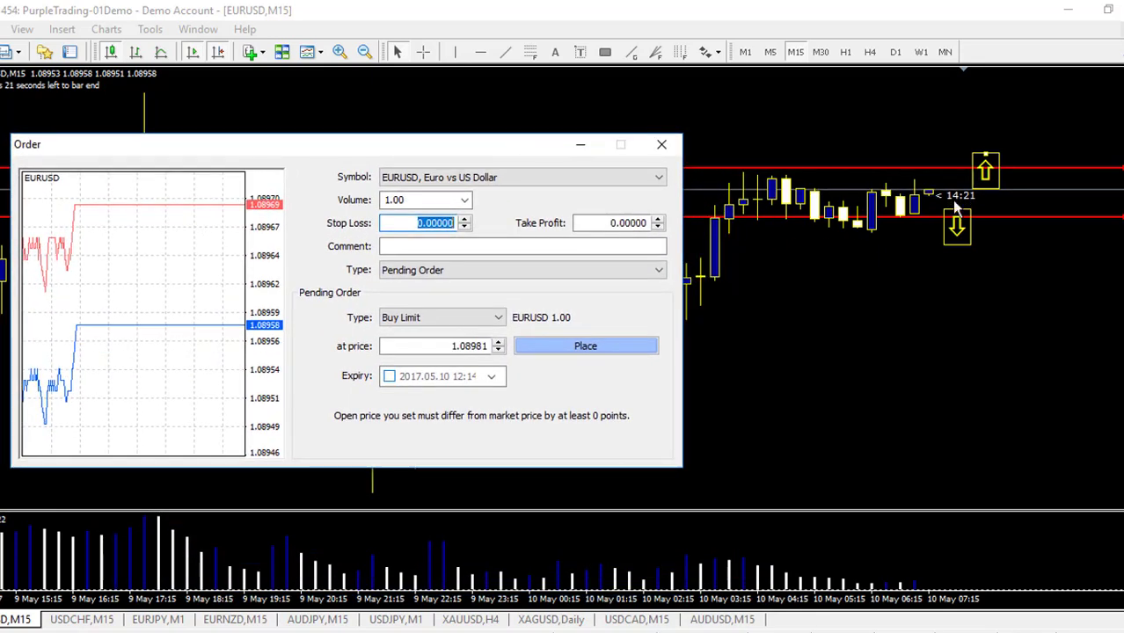
{"action": "middle_click", "coordinate": [981, 204]}
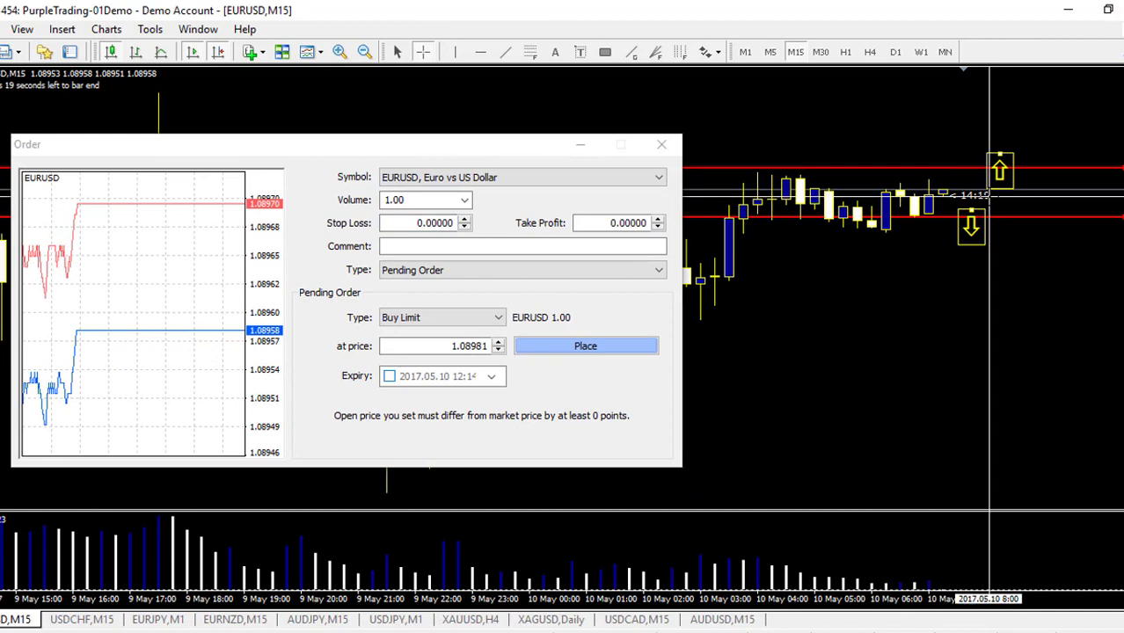
{"action": "scroll", "coordinate": [989, 195], "scroll_direction": "down", "scroll_amount": 1}
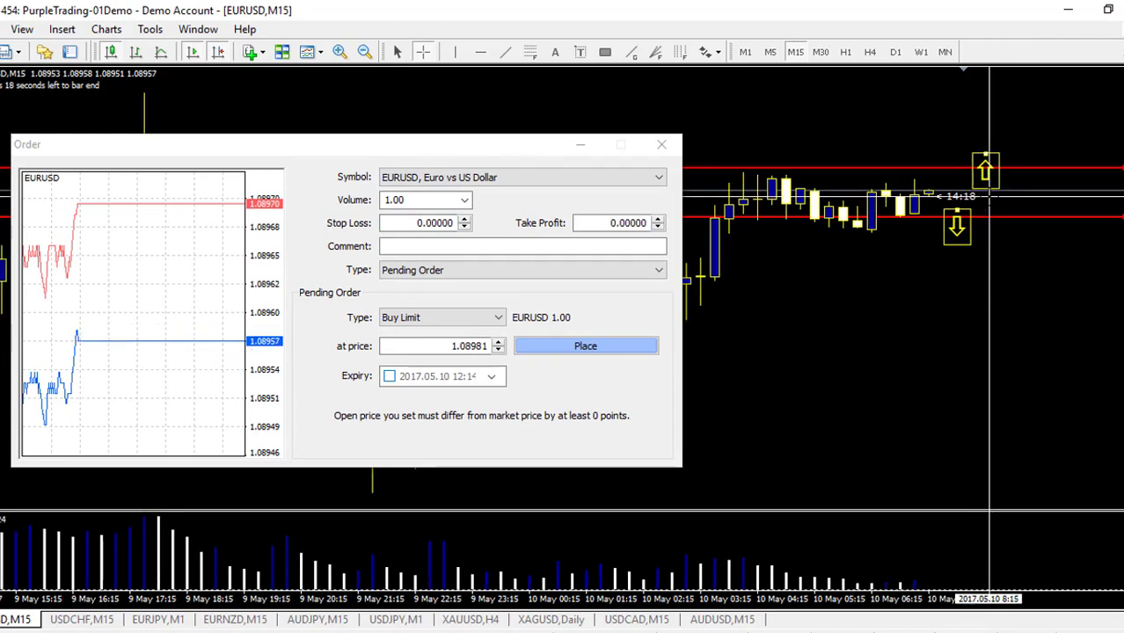
{"action": "left_click", "coordinate": [479, 244]}
{"action": "left_click", "coordinate": [417, 223]}
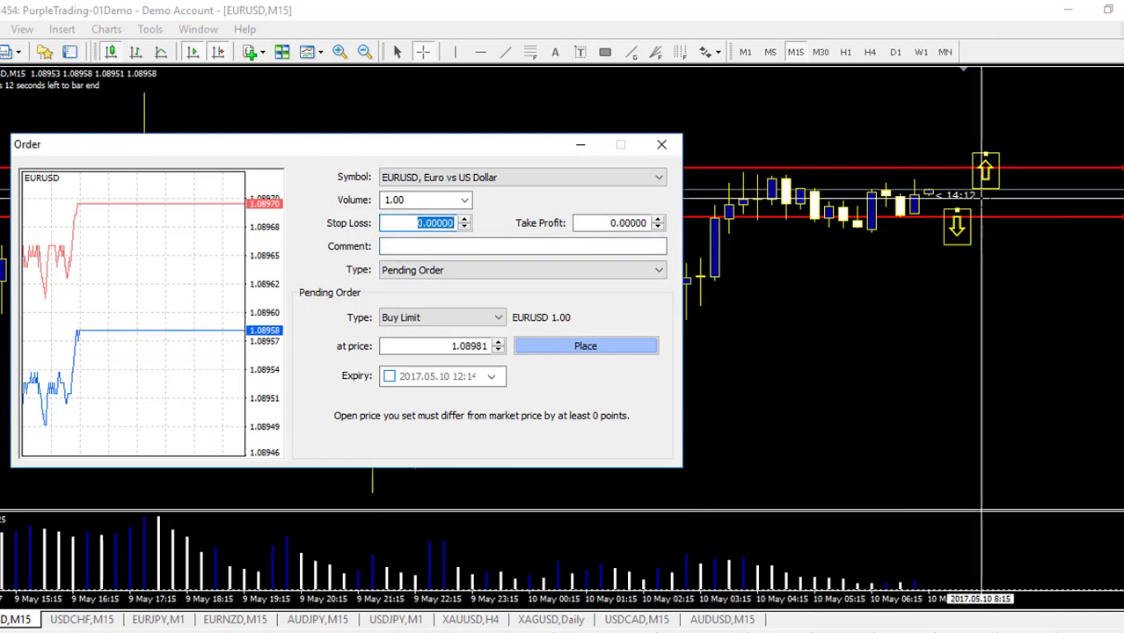
{"action": "type", "text": "1.0"}
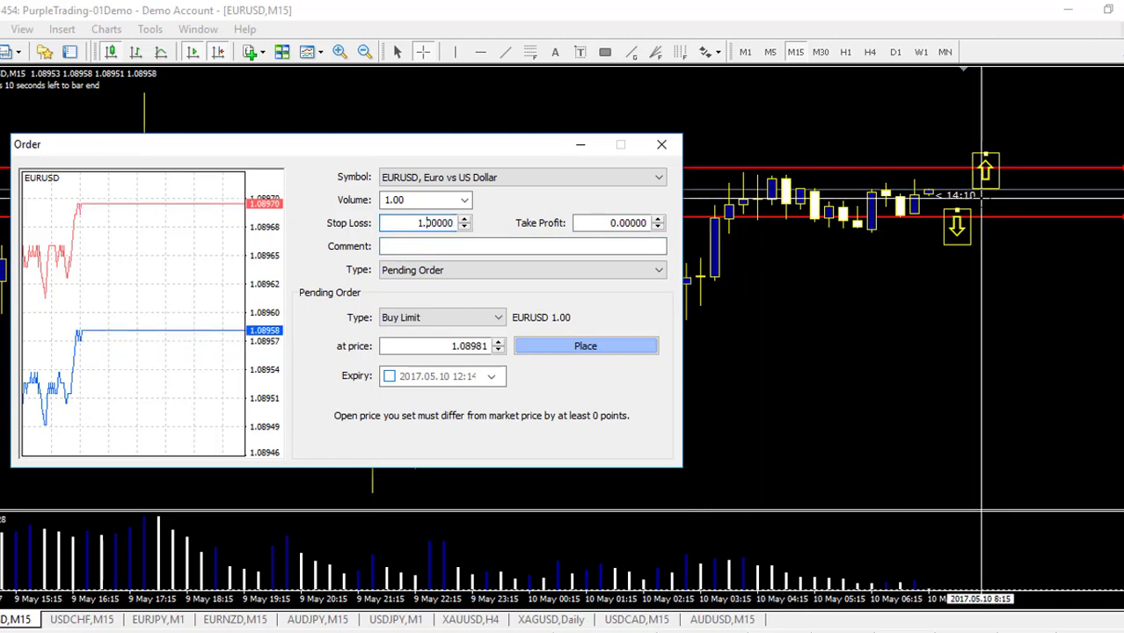
{"action": "type", "text": "8947"}
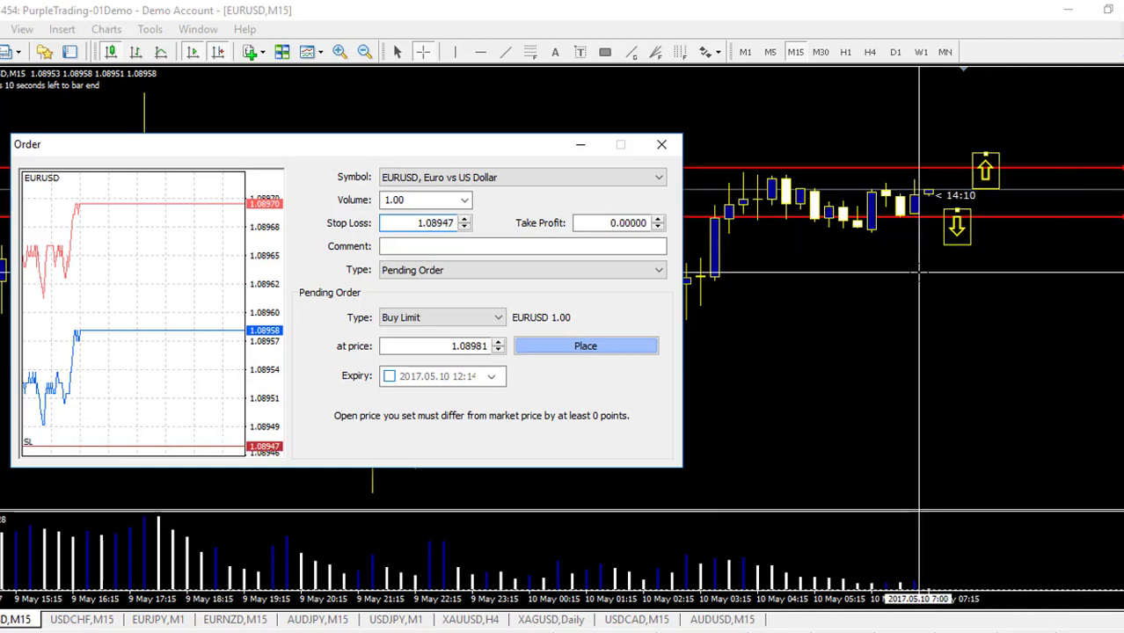
{"action": "left_click", "coordinate": [982, 201]}
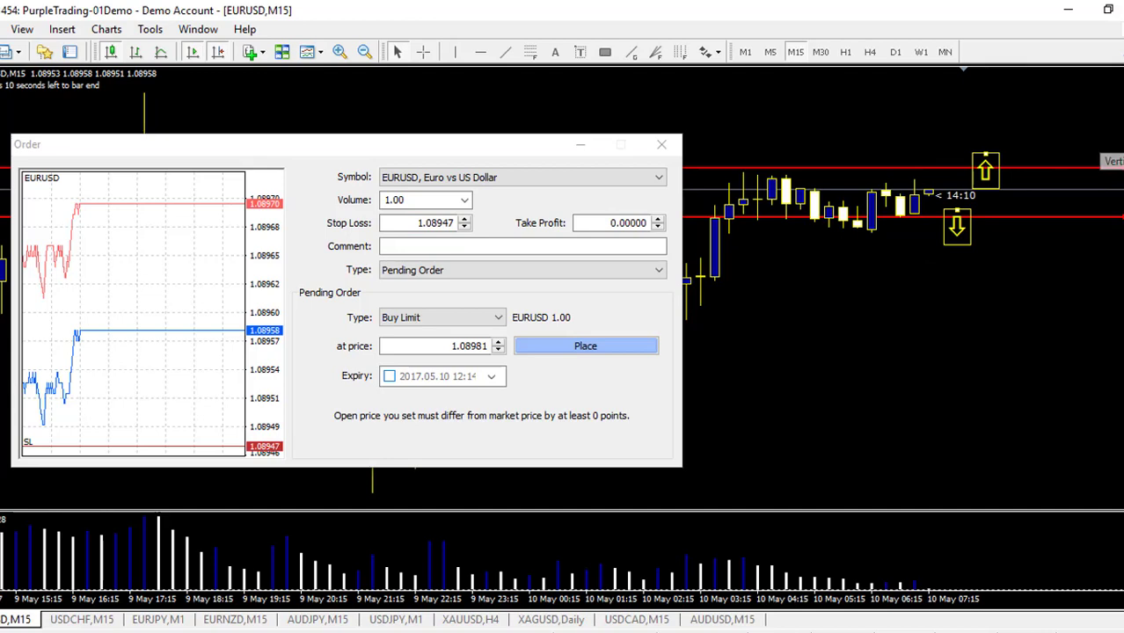
Uncover the recent candles, check the target level above the upper red line with the crosshair, and set the take profit to 1.09042.
{"action": "left_click_drag", "start_coordinate": [497, 147], "coordinate": [385, 71]}
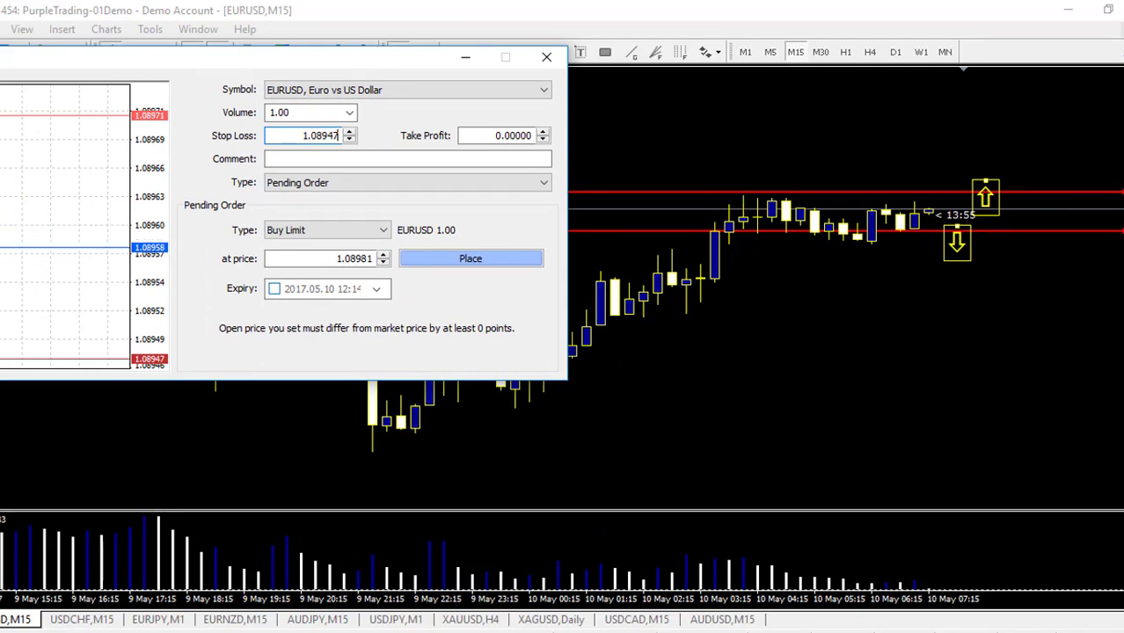
{"action": "left_click", "coordinate": [1110, 220]}
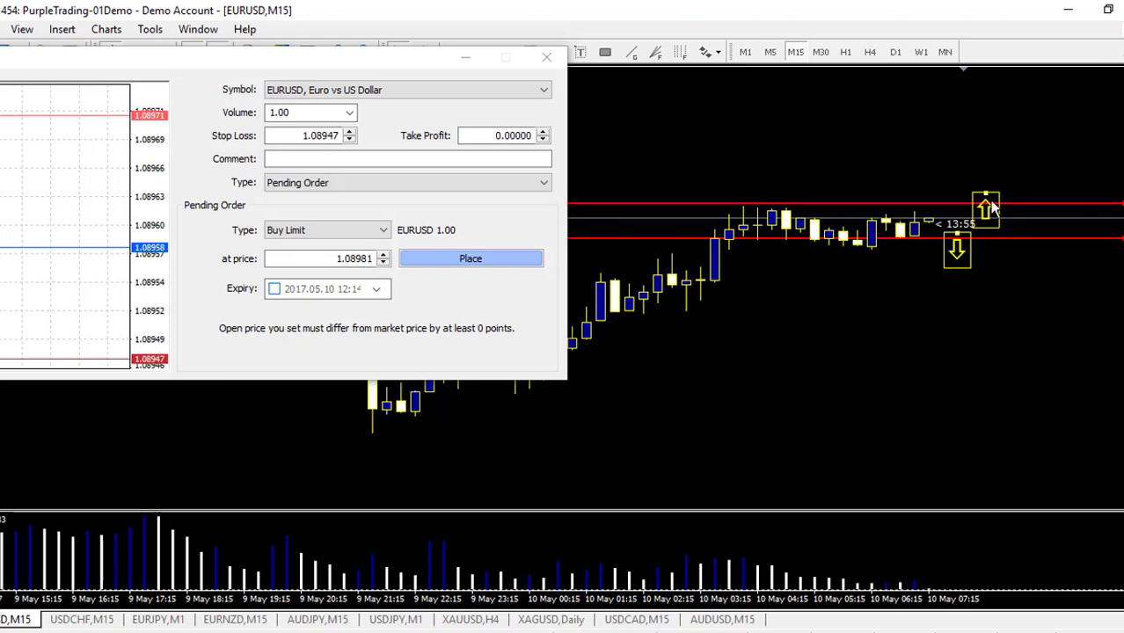
{"action": "middle_click", "coordinate": [1000, 154]}
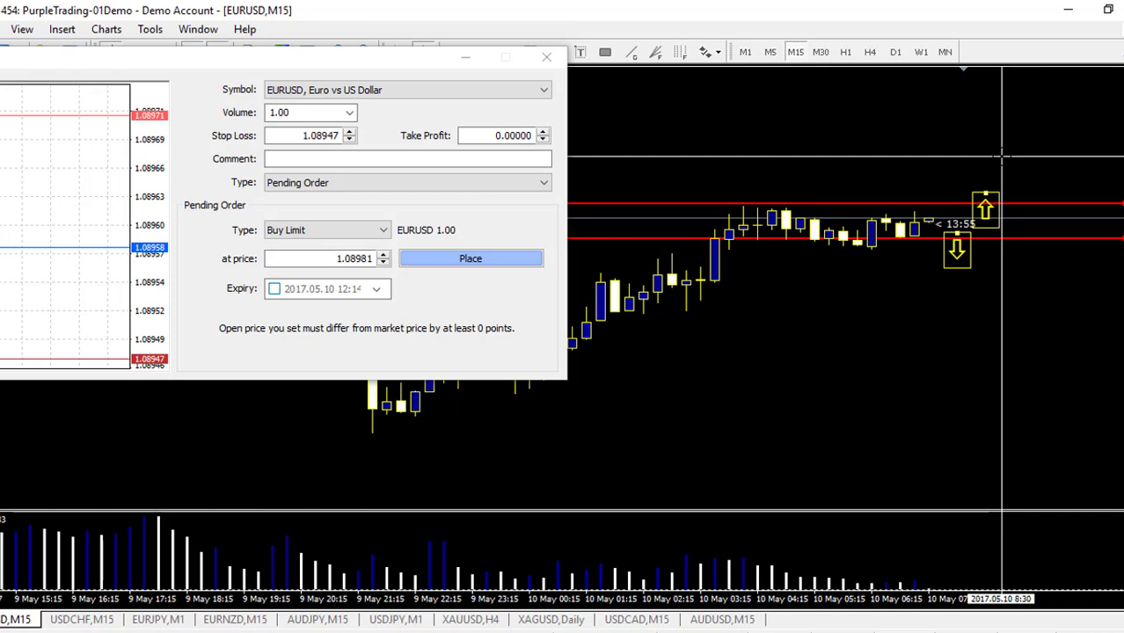
{"action": "left_click_drag", "start_coordinate": [983, 221], "coordinate": [1024, 162]}
{"action": "middle_click", "coordinate": [1019, 197]}
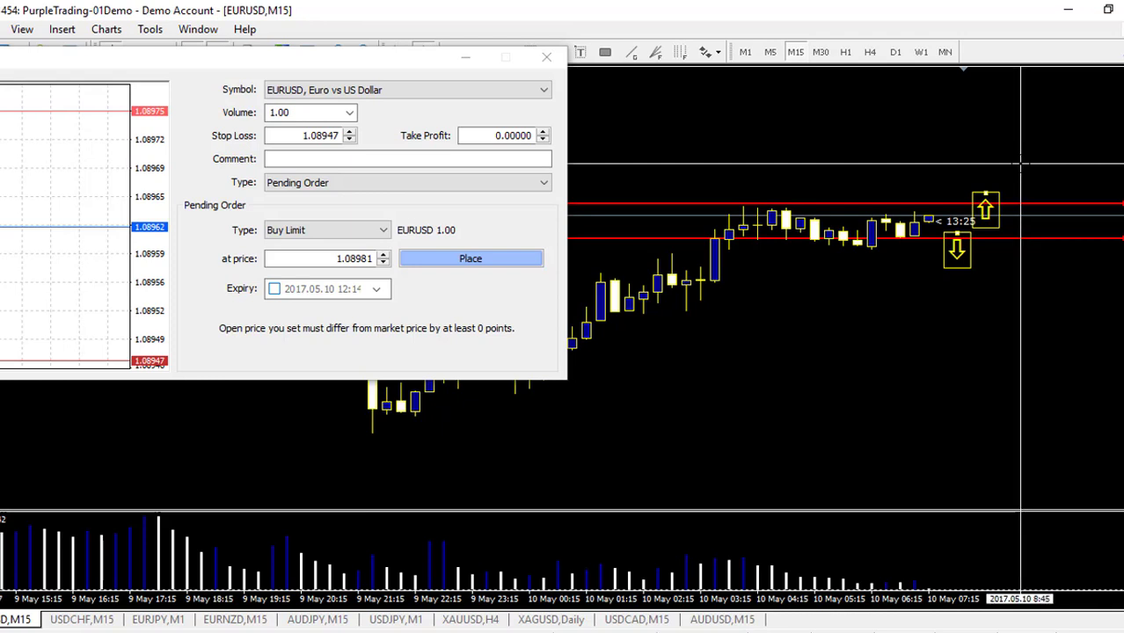
{"action": "left_click_drag", "start_coordinate": [484, 135], "coordinate": [540, 136]}
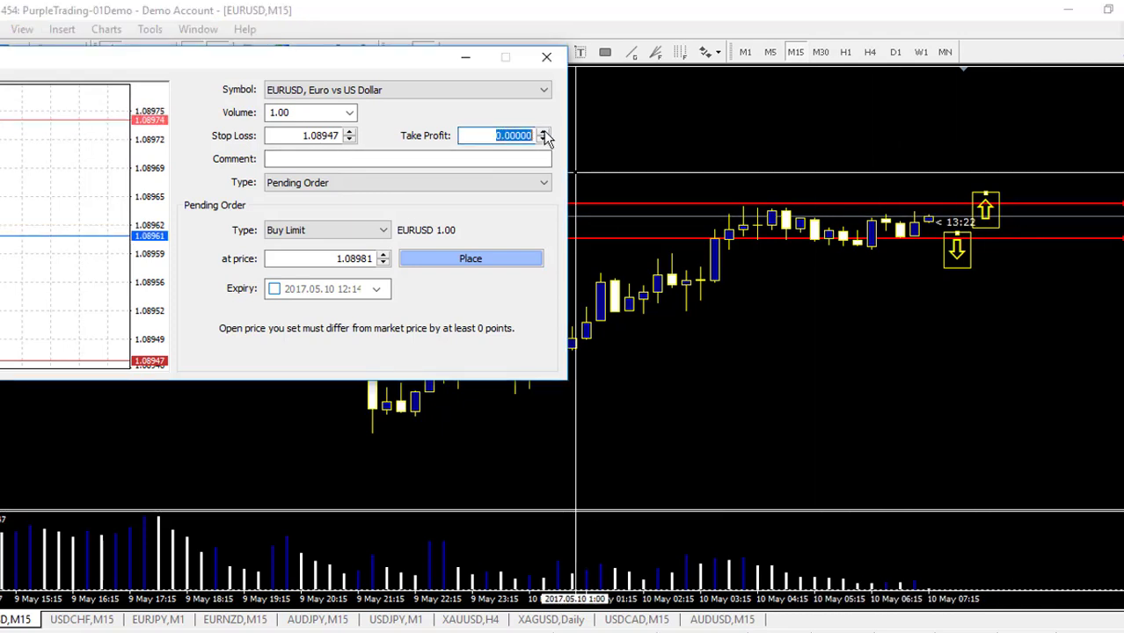
{"action": "type", "text": "1.0"}
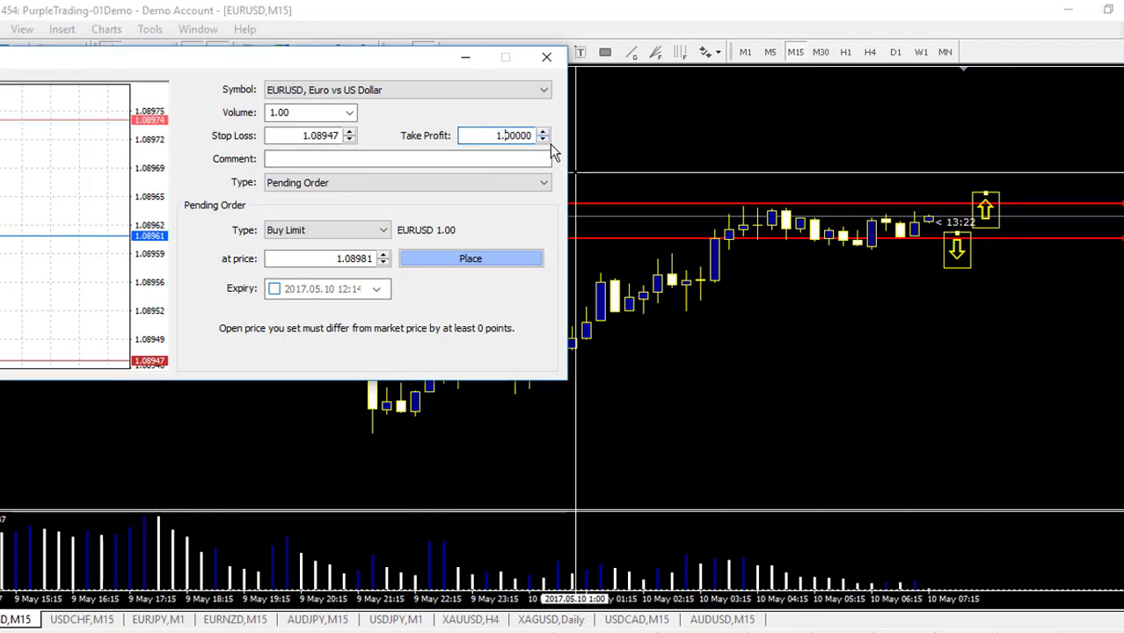
{"action": "type", "text": "9042"}
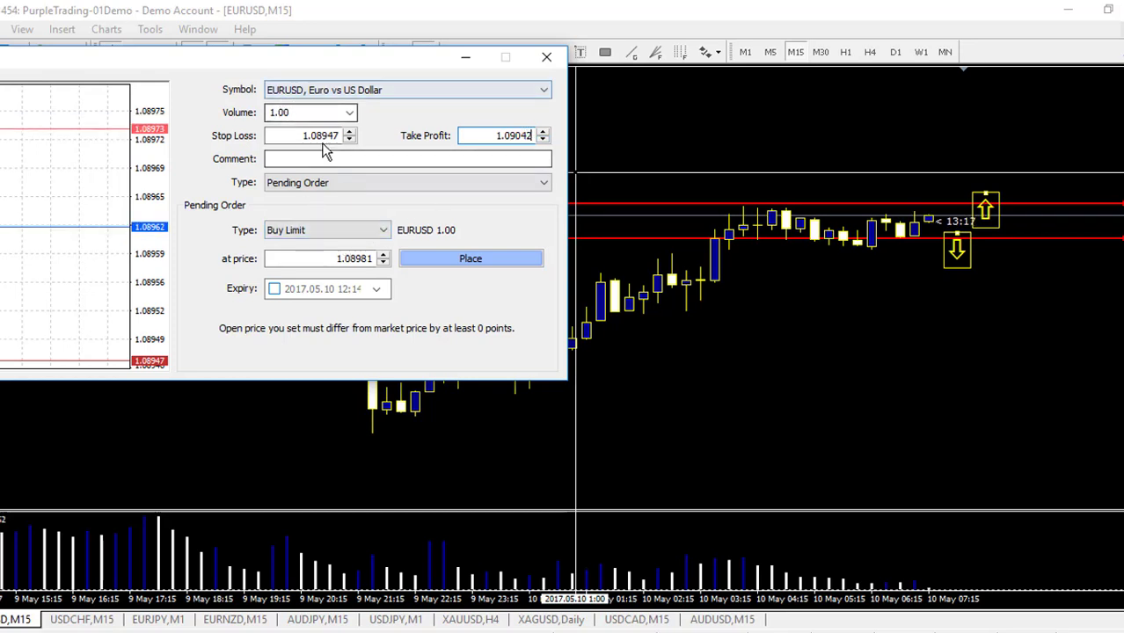
Change the pending order type to Buy Stop and place the order at 1.08981.
{"action": "left_click", "coordinate": [380, 233]}
{"action": "left_click", "coordinate": [346, 241]}
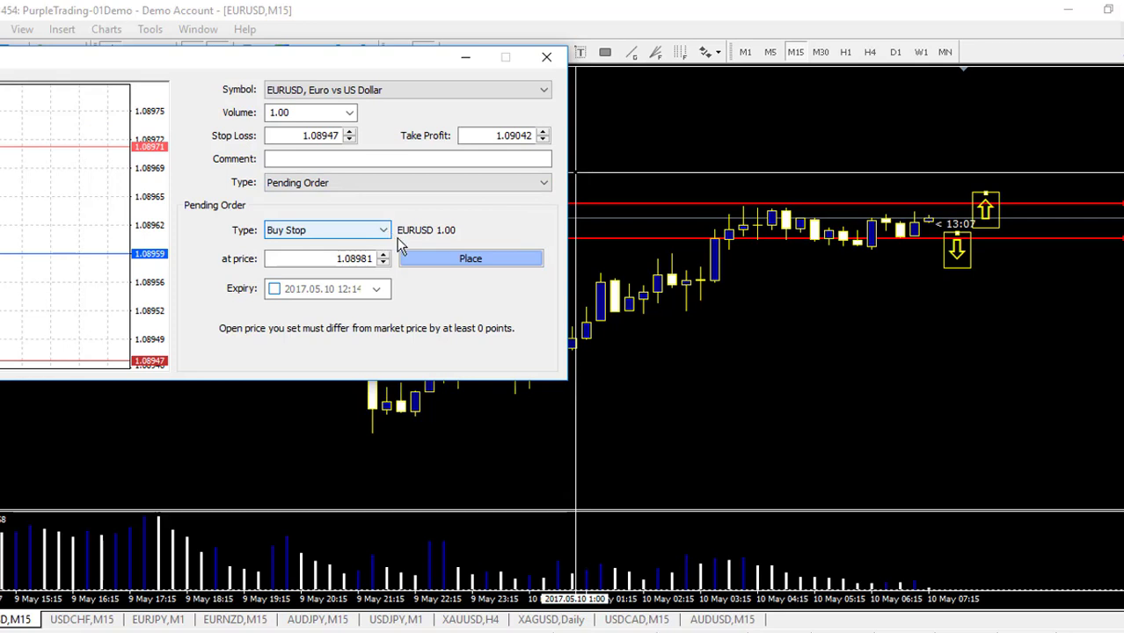
{"action": "left_click", "coordinate": [456, 266]}
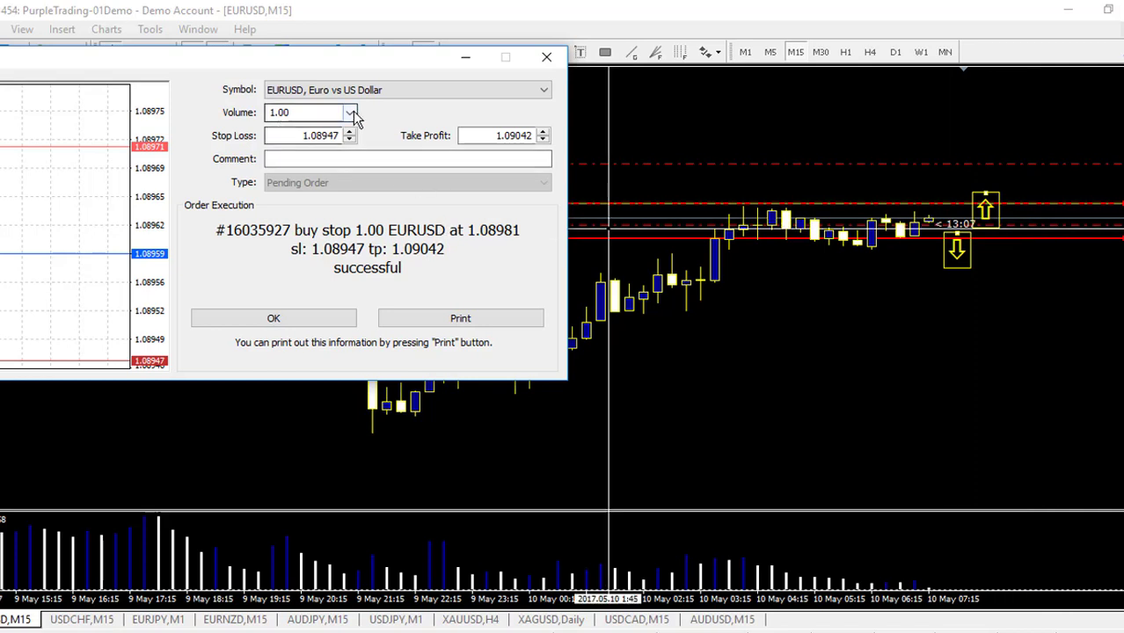
Try a volume of 0.01 in the order window and return it to 1.00.
{"action": "left_click", "coordinate": [350, 114]}
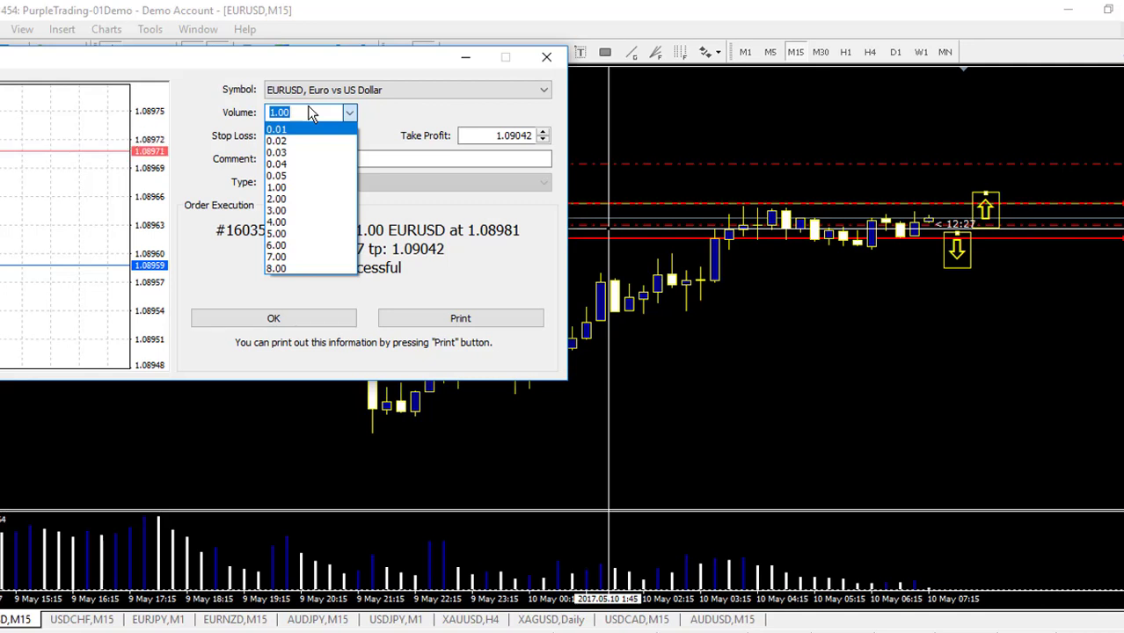
{"action": "left_click", "coordinate": [308, 186]}
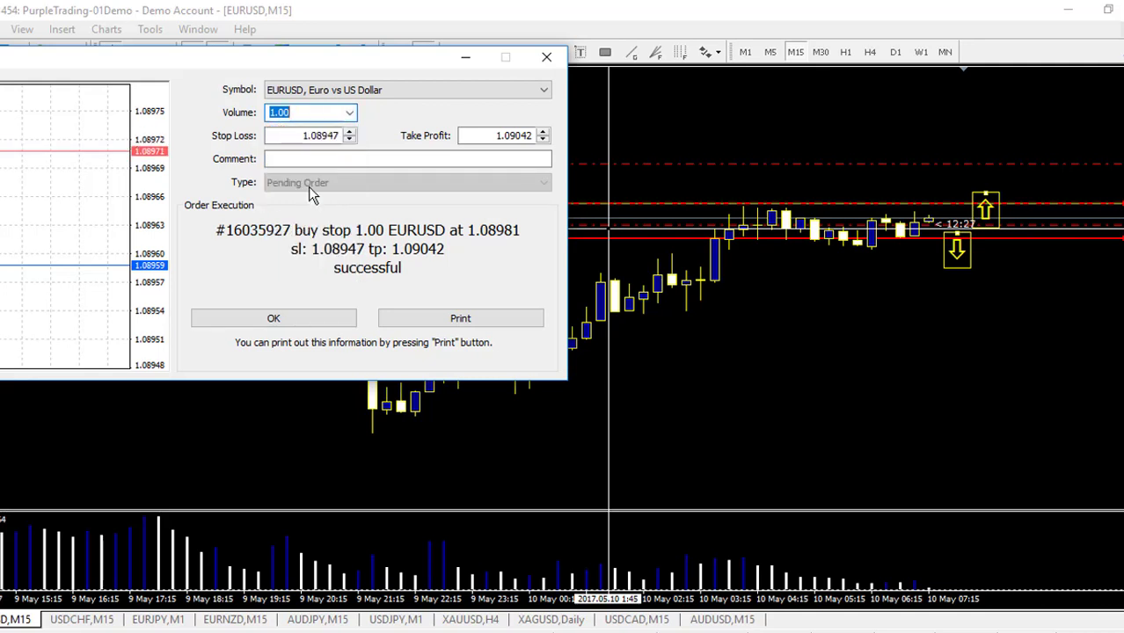
{"action": "left_click", "coordinate": [351, 114]}
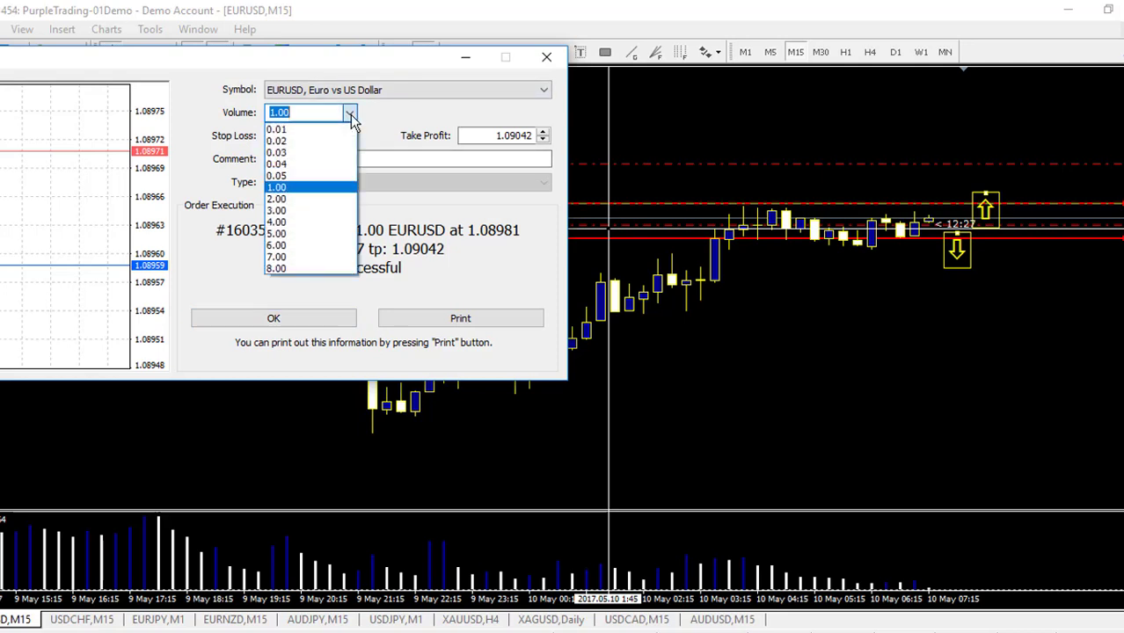
{"action": "left_click", "coordinate": [308, 129]}
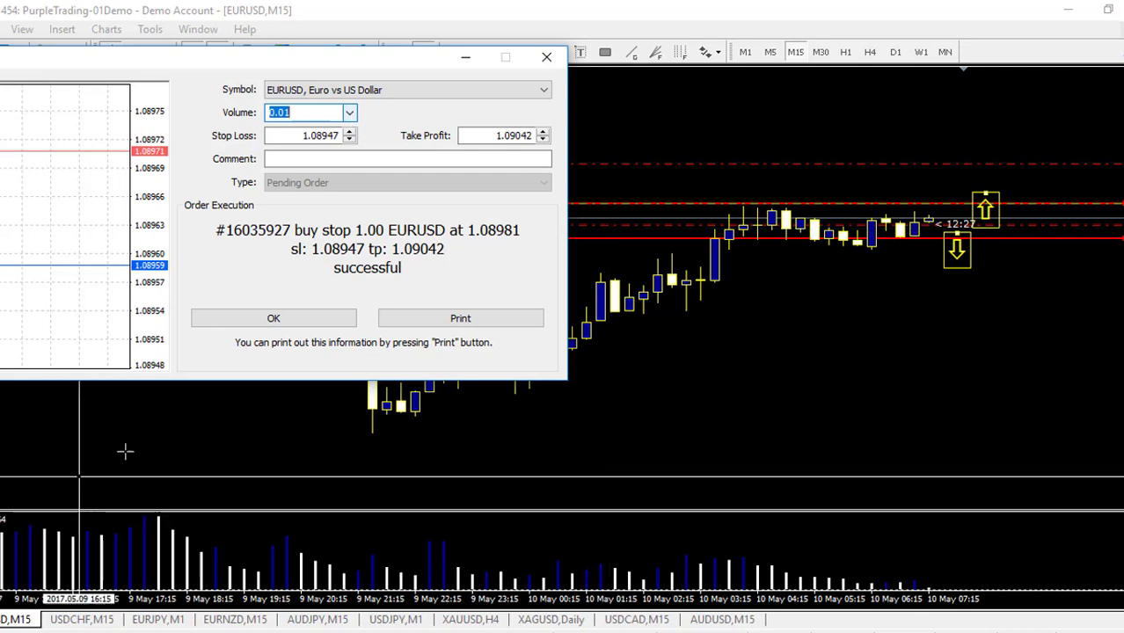
{"action": "left_click", "coordinate": [351, 114]}
{"action": "left_click", "coordinate": [301, 186]}
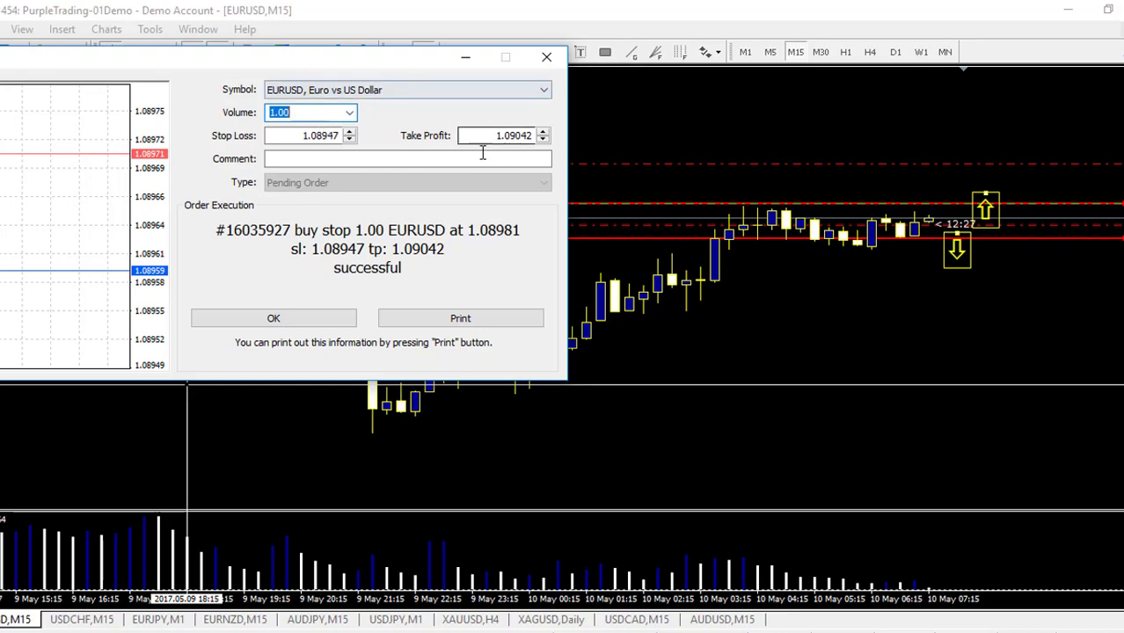
Close the order confirmation and switch the EURUSD chart to the M5 timeframe.
{"action": "left_click", "coordinate": [295, 322]}
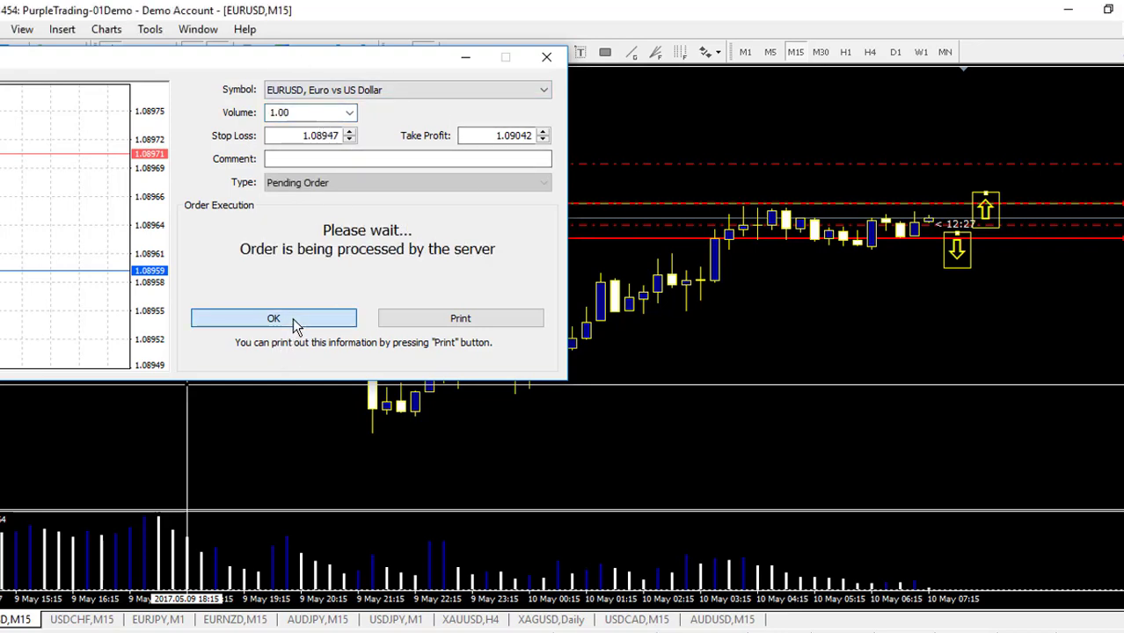
{"action": "left_click", "coordinate": [917, 375]}
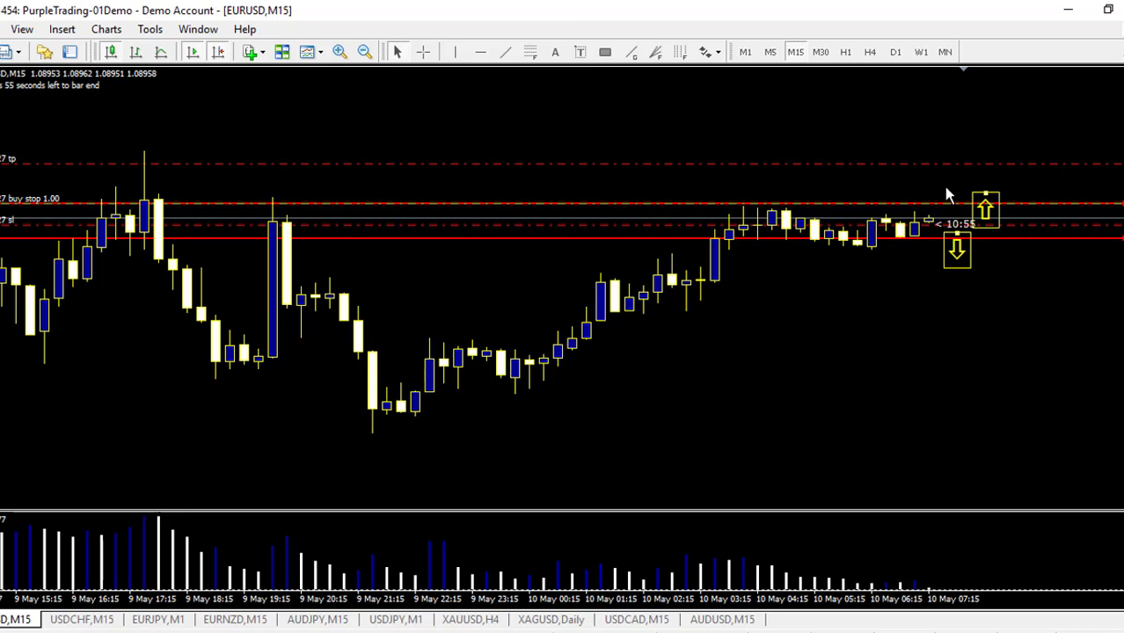
{"action": "left_click", "coordinate": [770, 53]}
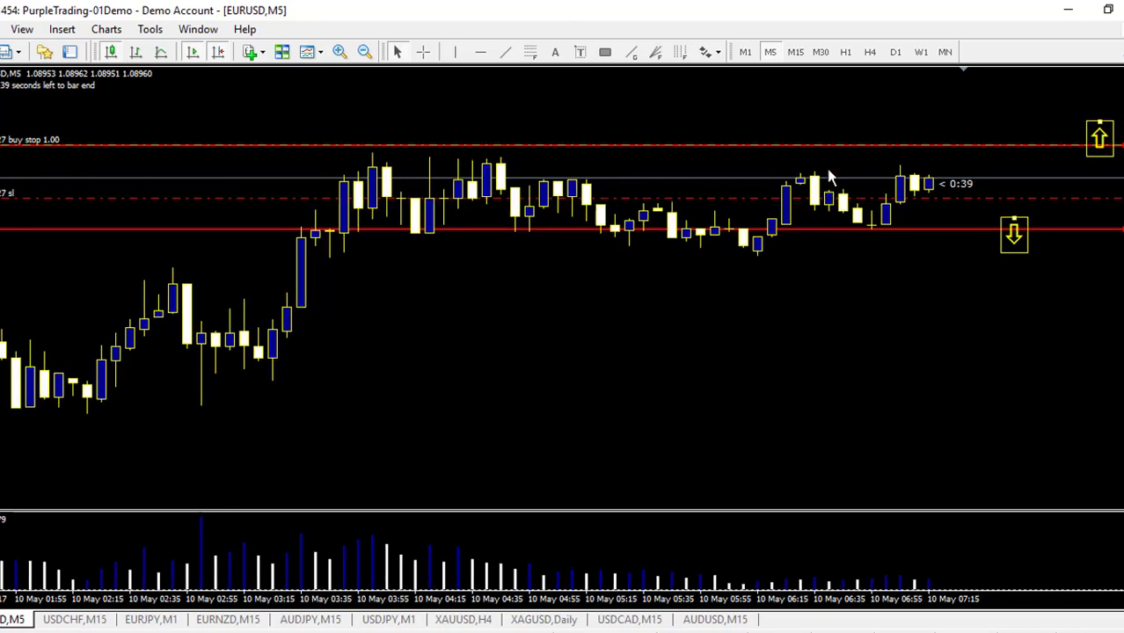
{"action": "double_click", "coordinate": [850, 145]}
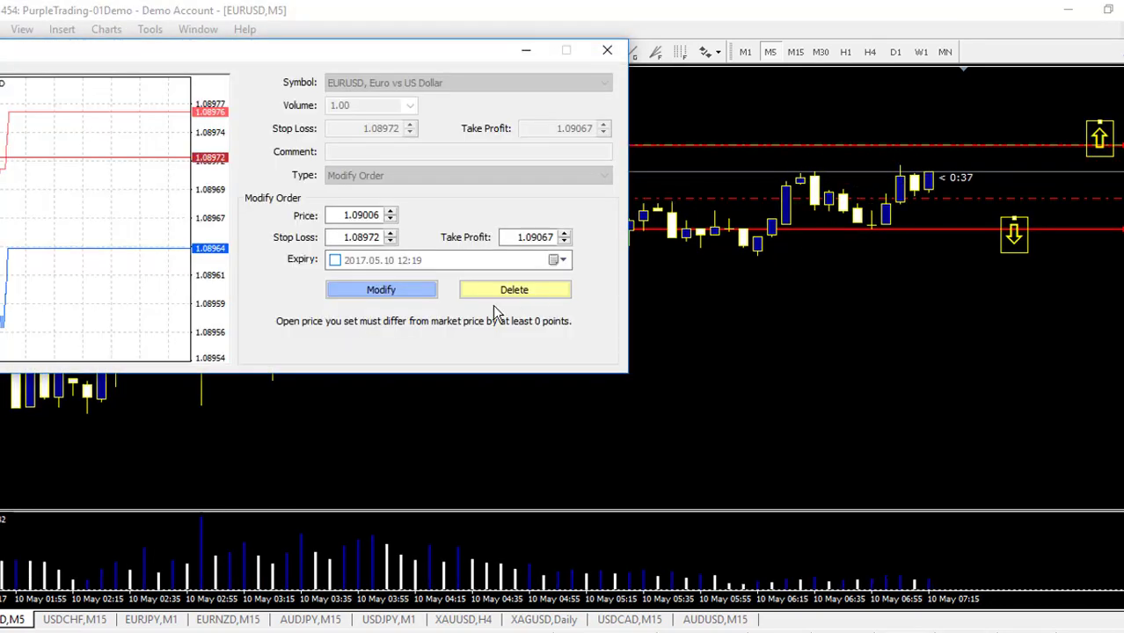
{"action": "key", "text": "Escape"}
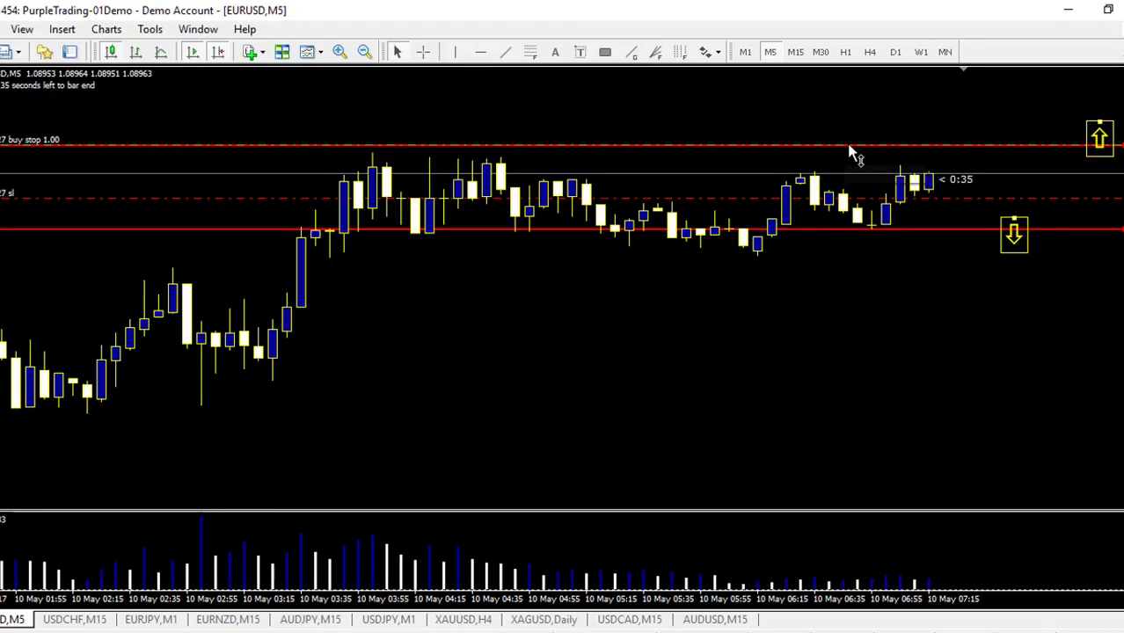
{"action": "middle_click", "coordinate": [870, 227]}
{"action": "middle_click", "coordinate": [870, 227]}
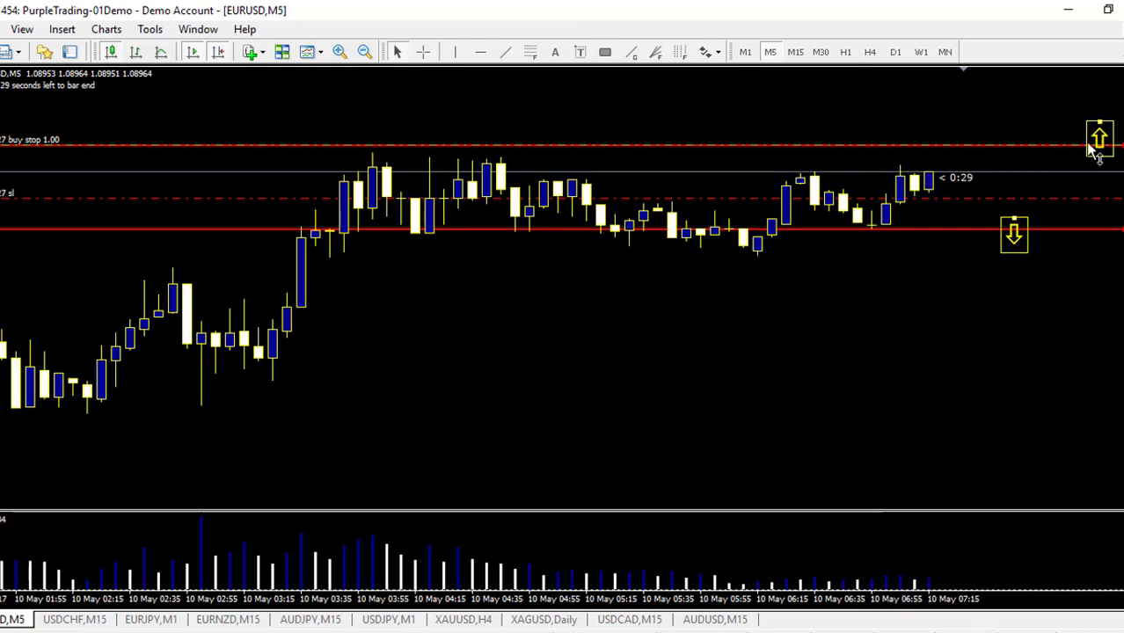
Move the up arrow beneath the recent candle low at the lower red line and the down arrow far below the candles.
{"action": "left_click_drag", "start_coordinate": [1098, 131], "coordinate": [871, 242]}
{"action": "left_click_drag", "start_coordinate": [1014, 236], "coordinate": [741, 507]}
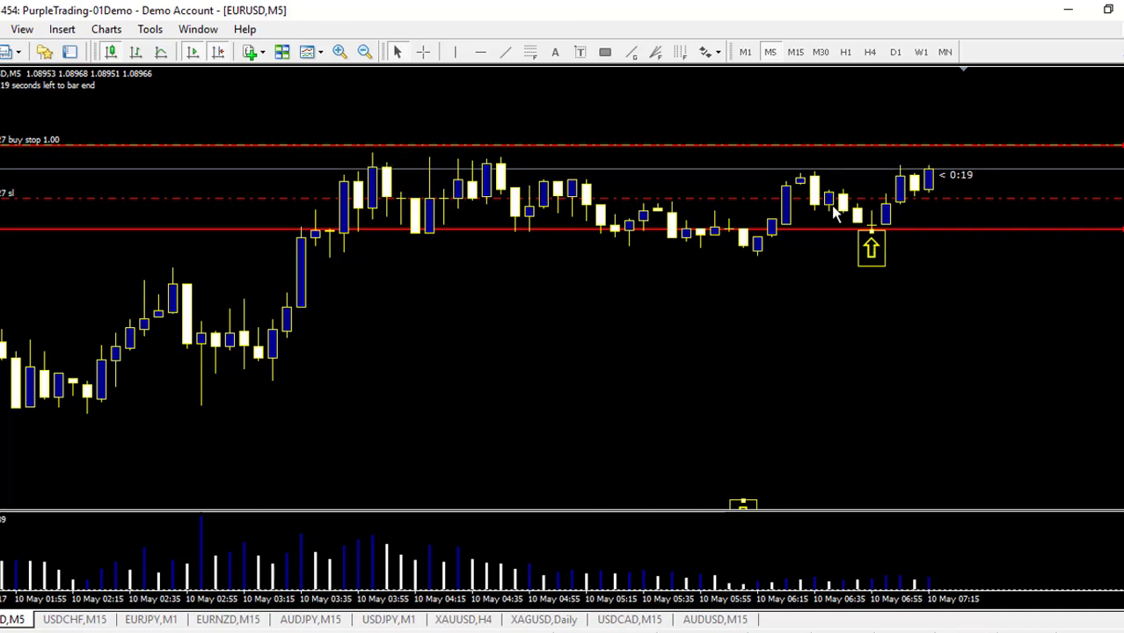
Examine the level just below the lower red line and the stop loss area with the crosshair.
{"action": "middle_click", "coordinate": [940, 233]}
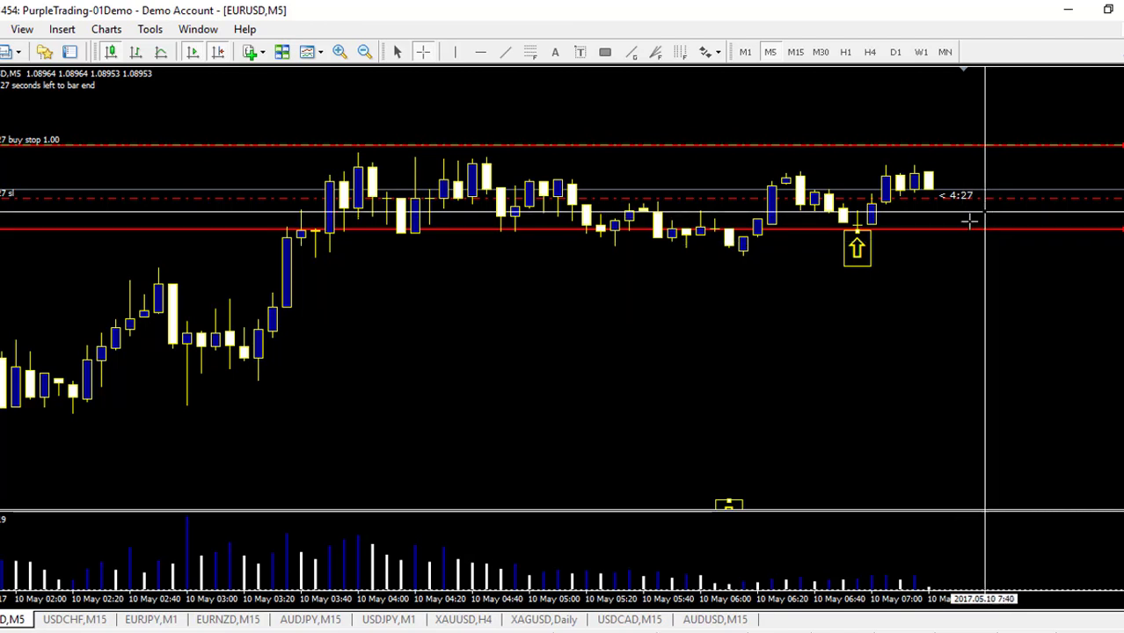
{"action": "left_click_drag", "start_coordinate": [951, 245], "coordinate": [950, 251]}
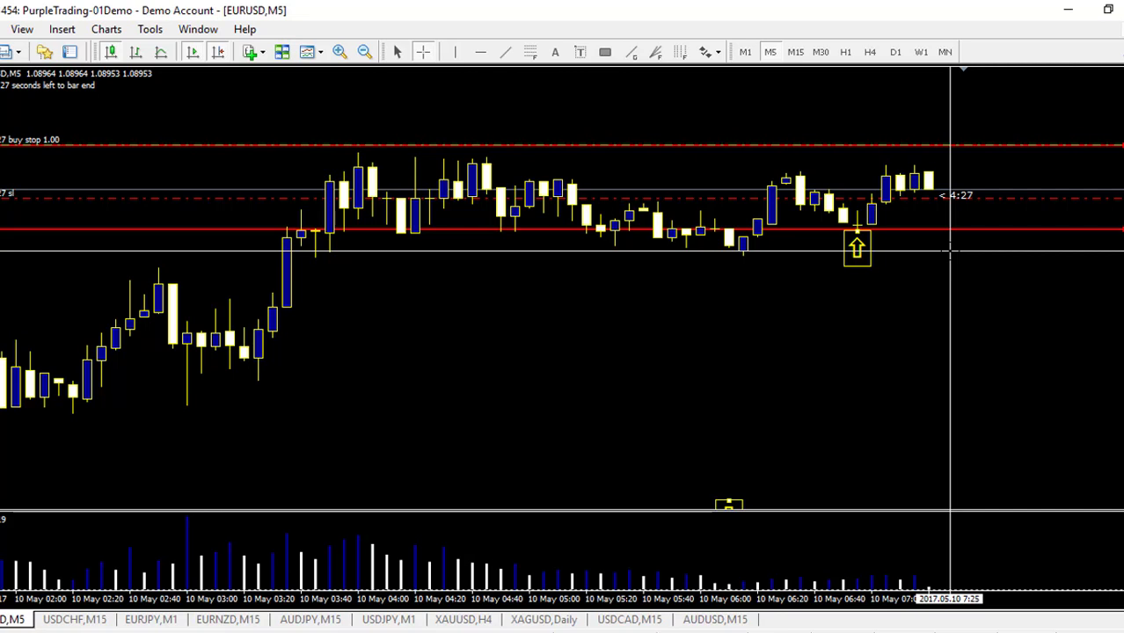
{"action": "left_click_drag", "start_coordinate": [949, 251], "coordinate": [952, 252]}
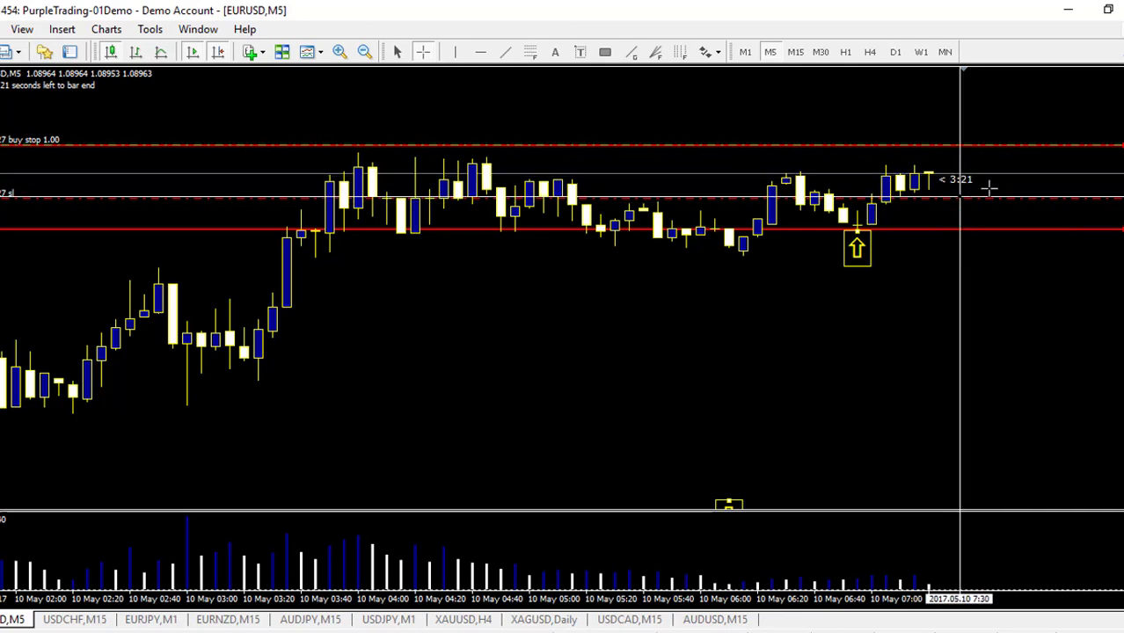
{"action": "key", "text": "Escape"}
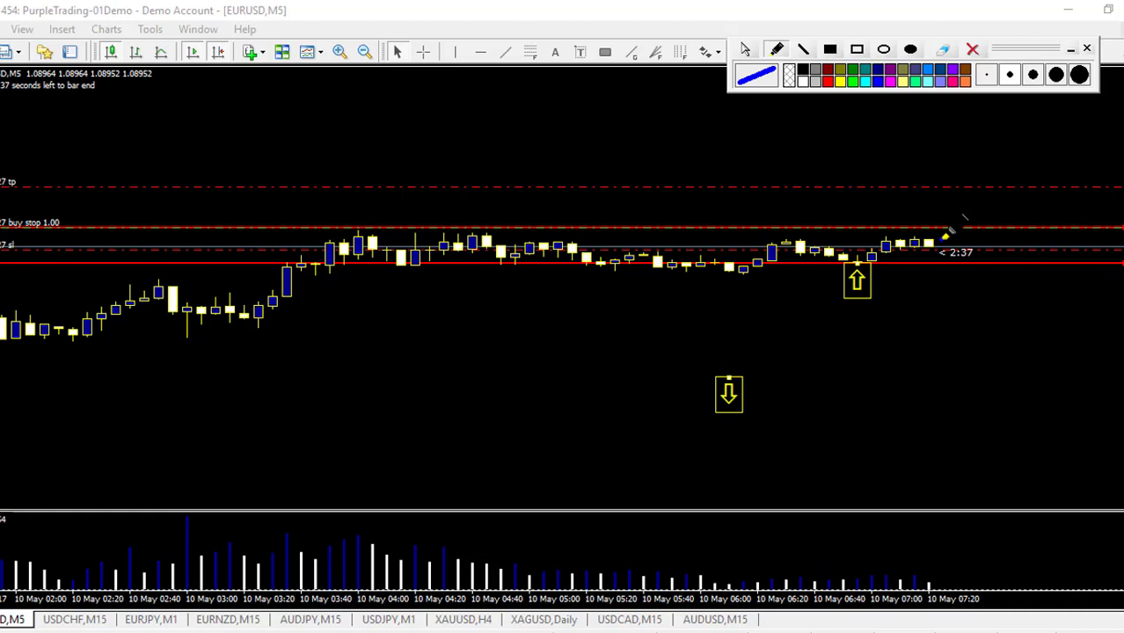
Sketch a blue price path rising past the take profit, dipping back near it and rising again, and close the drawing overlay.
{"action": "left_click_drag", "start_coordinate": [944, 235], "coordinate": [969, 146]}
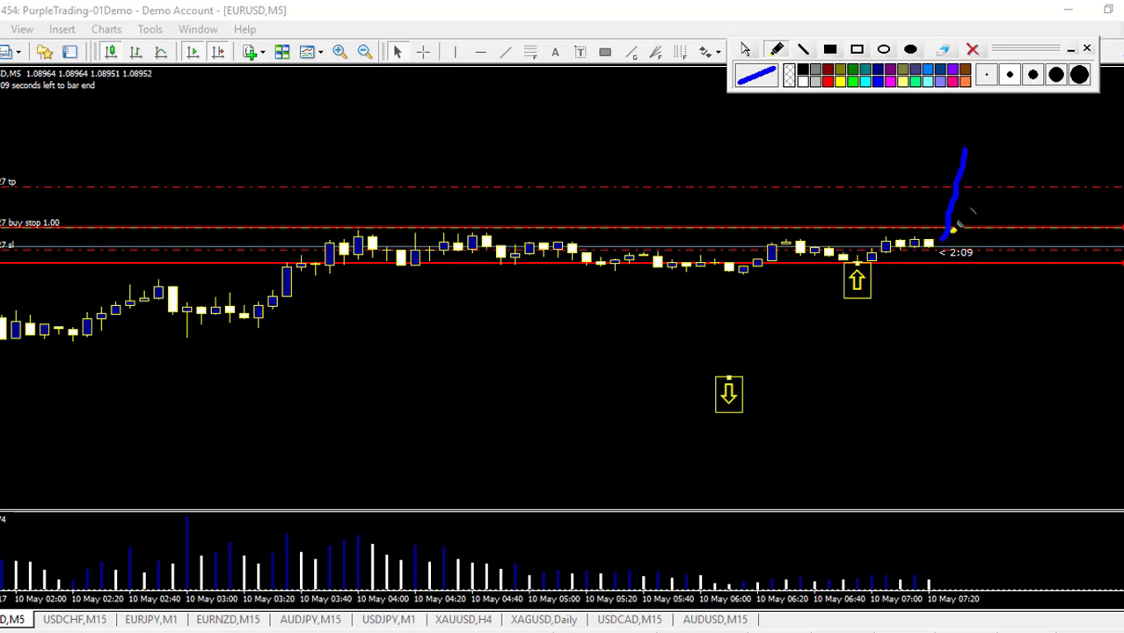
{"action": "left_click_drag", "start_coordinate": [971, 141], "coordinate": [979, 109]}
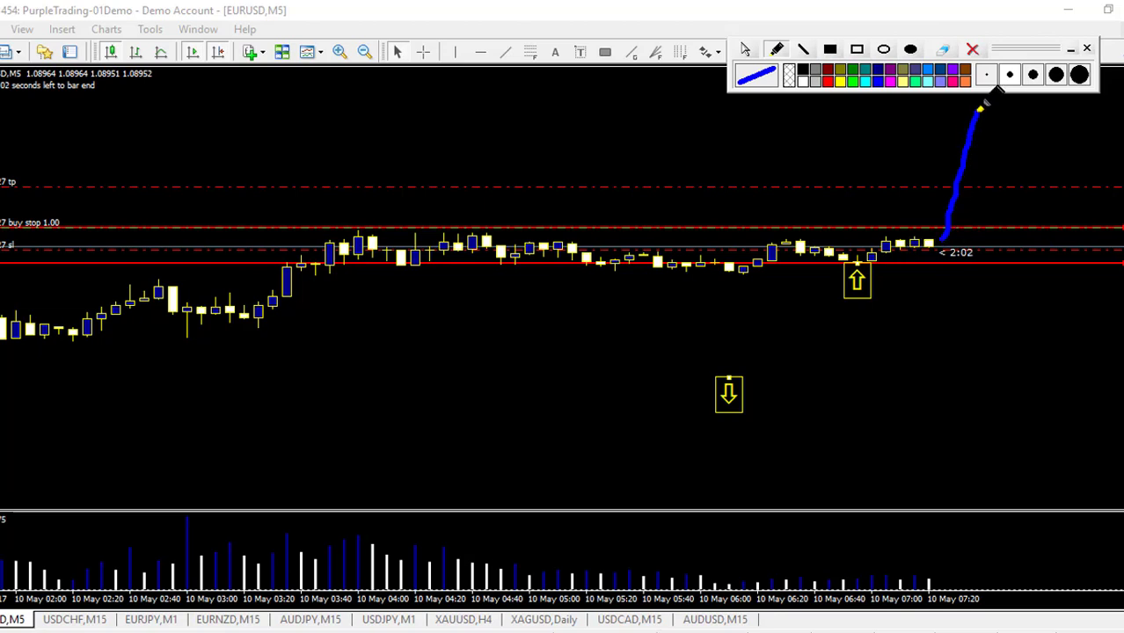
{"action": "mouse_move", "coordinate": [979, 110]}
{"action": "left_mouse_down"}
{"action": "mouse_move", "coordinate": [991, 193]}
{"action": "mouse_move", "coordinate": [1028, 138]}
{"action": "mouse_move", "coordinate": [1036, 97]}
{"action": "left_mouse_up"}
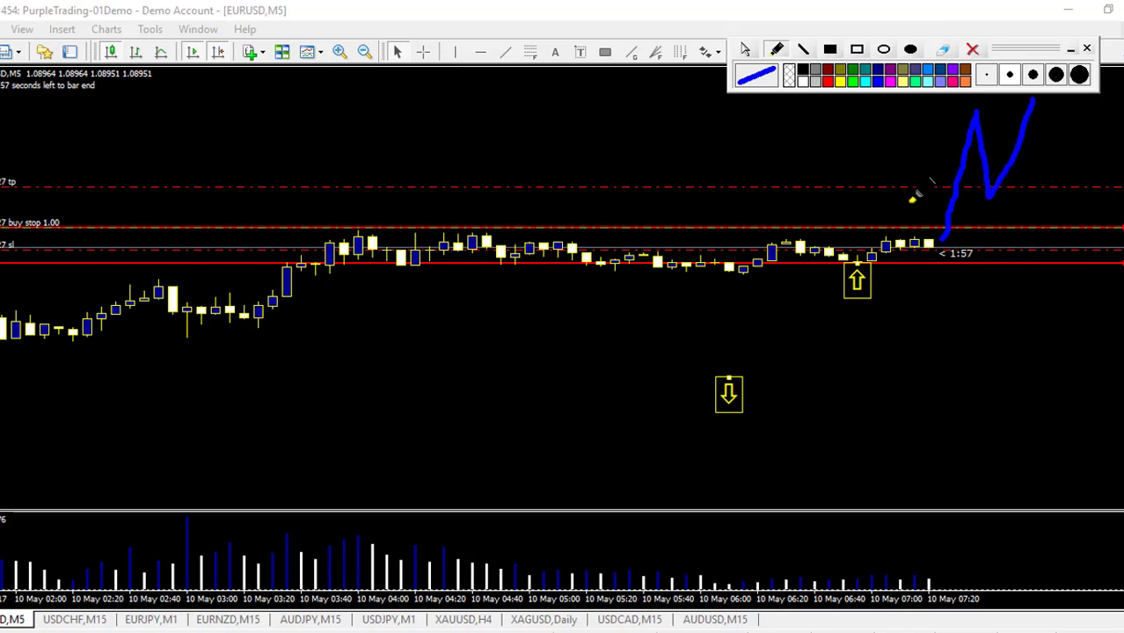
{"action": "left_click", "coordinate": [1087, 48]}
Raise the buy stop order's stop loss to 1.08992 for modification and delete the pending order instead.
{"action": "left_click_drag", "start_coordinate": [1011, 254], "coordinate": [1029, 220]}
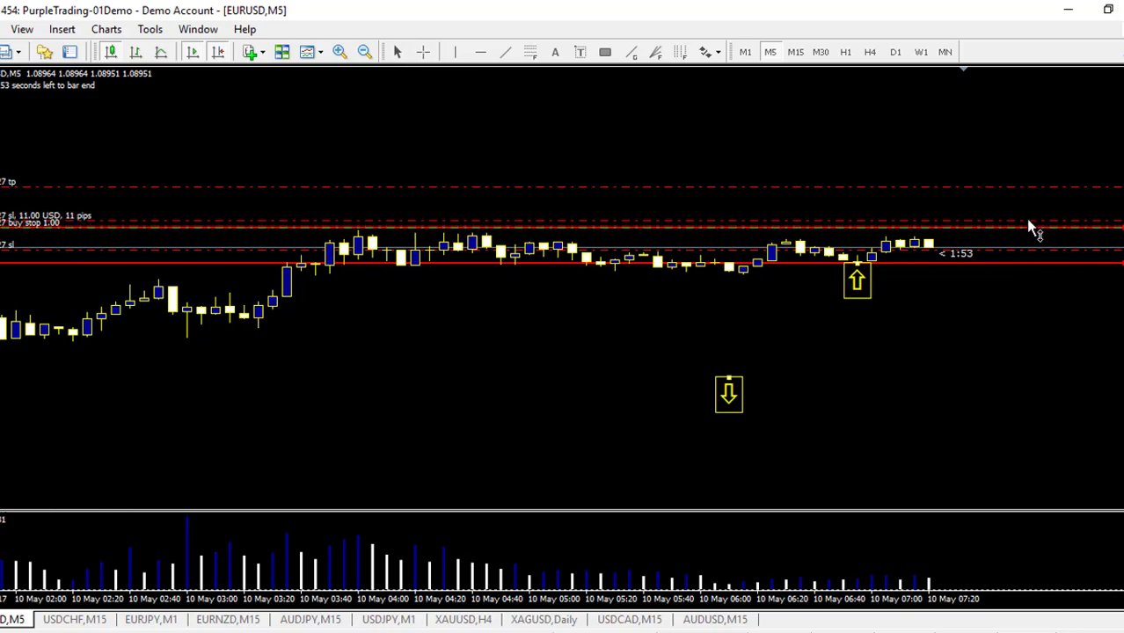
{"action": "left_click_drag", "start_coordinate": [1029, 221], "coordinate": [1031, 221]}
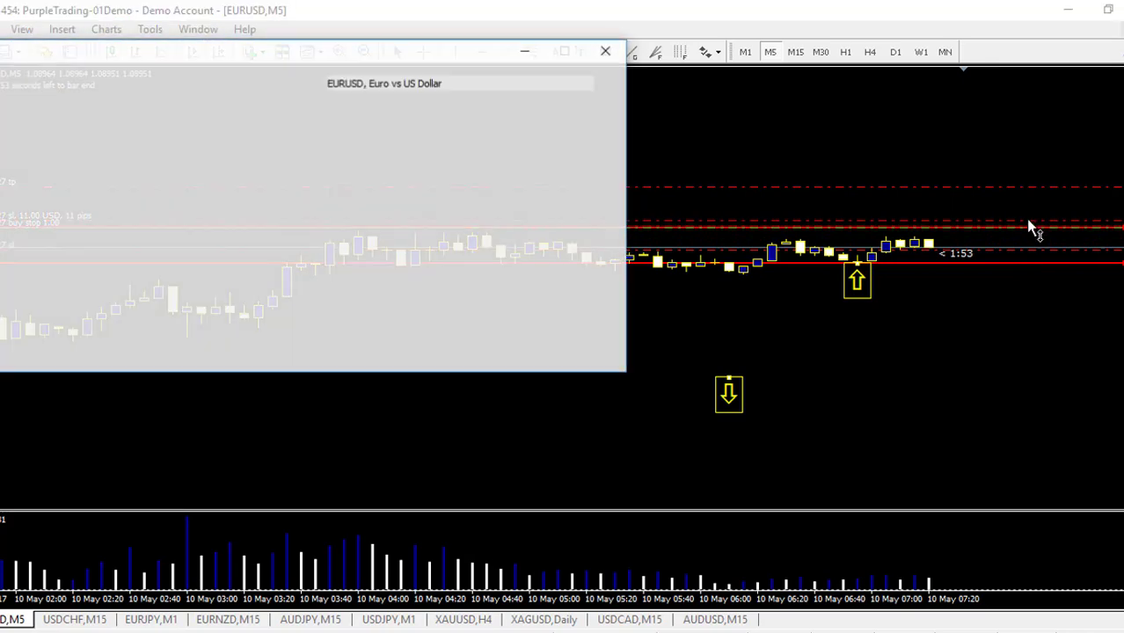
{"action": "left_click", "coordinate": [521, 300]}
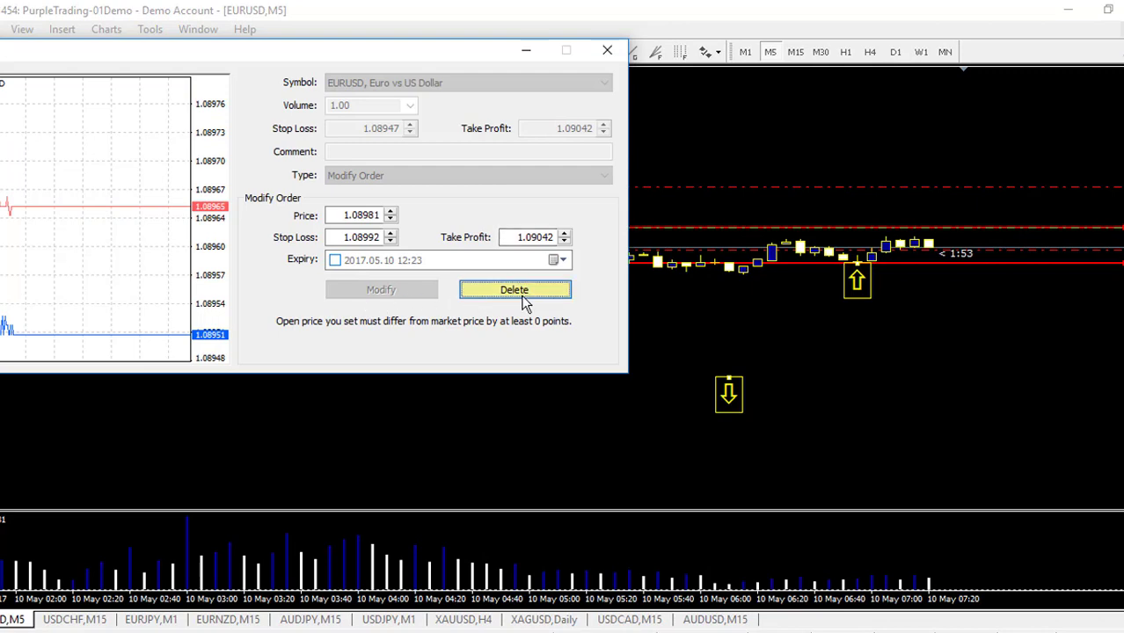
{"action": "left_click", "coordinate": [355, 311]}
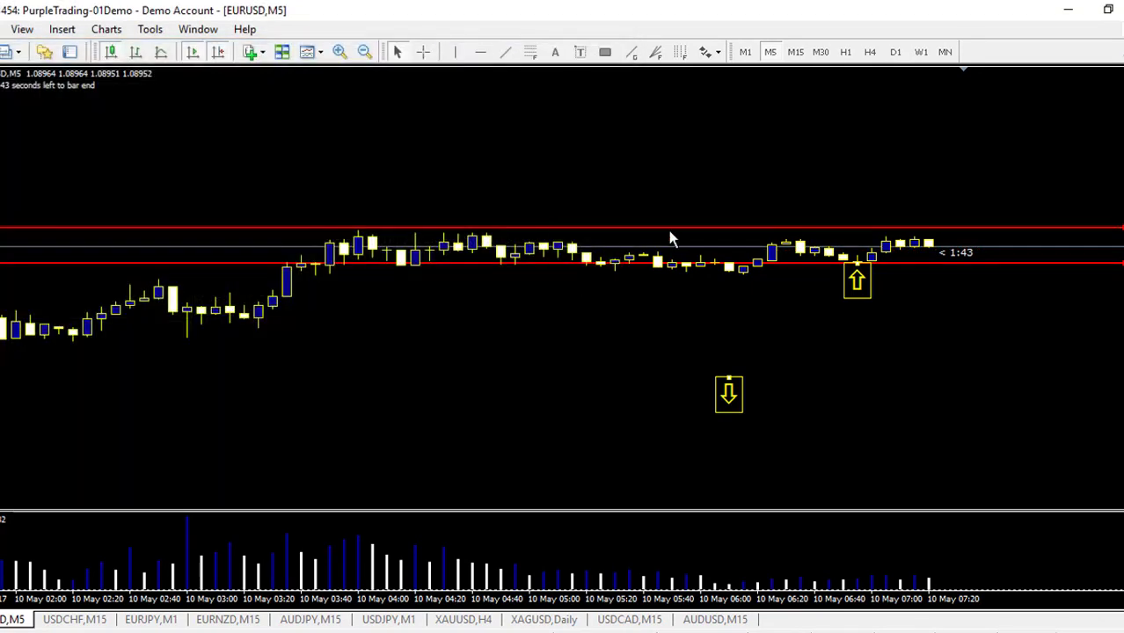
Move the lower red line just above the upper one and draw a dotted trendline path that rises, dips and rises from the latest candle.
{"action": "left_click_drag", "start_coordinate": [918, 262], "coordinate": [932, 220]}
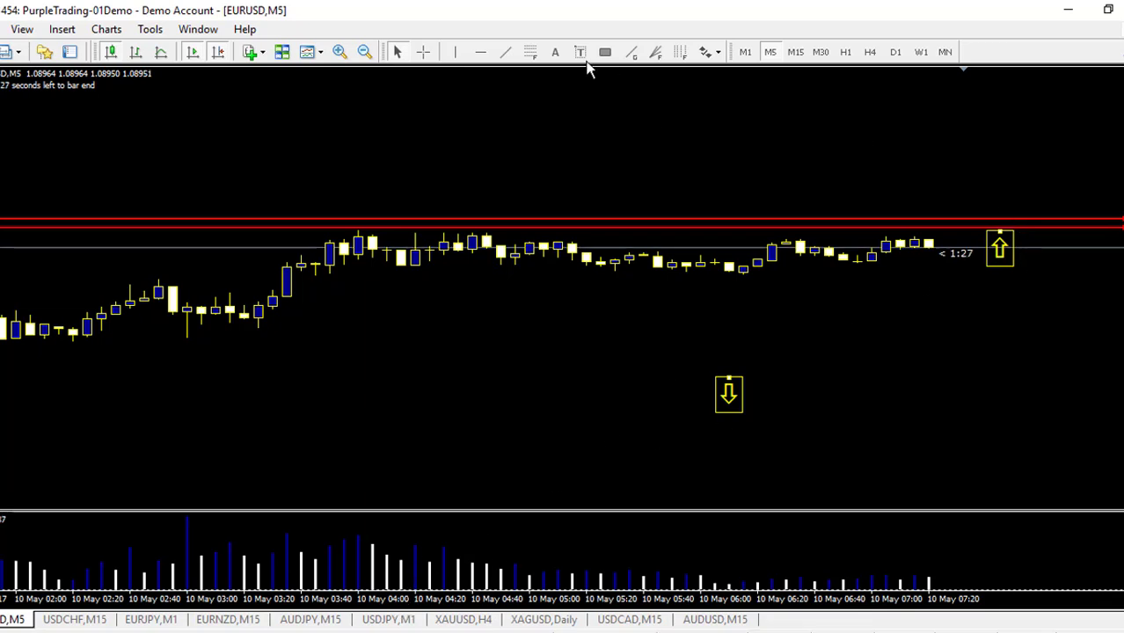
{"action": "left_click", "coordinate": [508, 52]}
{"action": "left_click_drag", "start_coordinate": [940, 219], "coordinate": [1043, 203]}
{"action": "left_click", "coordinate": [503, 53]}
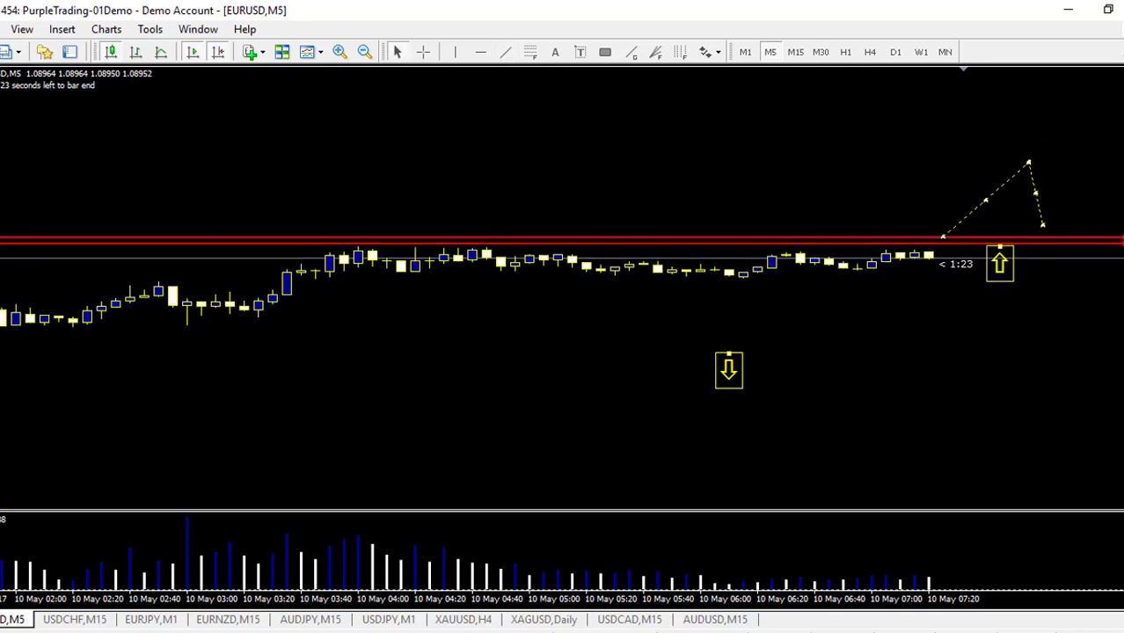
{"action": "left_click", "coordinate": [506, 52]}
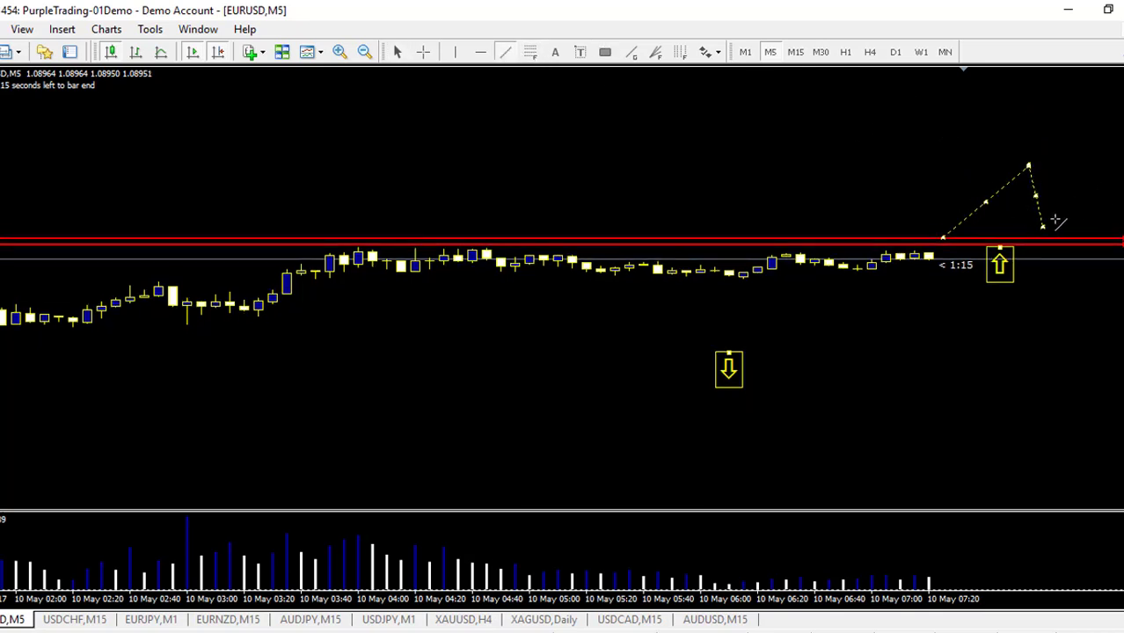
{"action": "left_click_drag", "start_coordinate": [1044, 227], "coordinate": [1100, 83]}
Raise the upper red line to the path's first peak and extend the trendline path with a second dip and rise.
{"action": "left_click_drag", "start_coordinate": [989, 237], "coordinate": [1000, 175]}
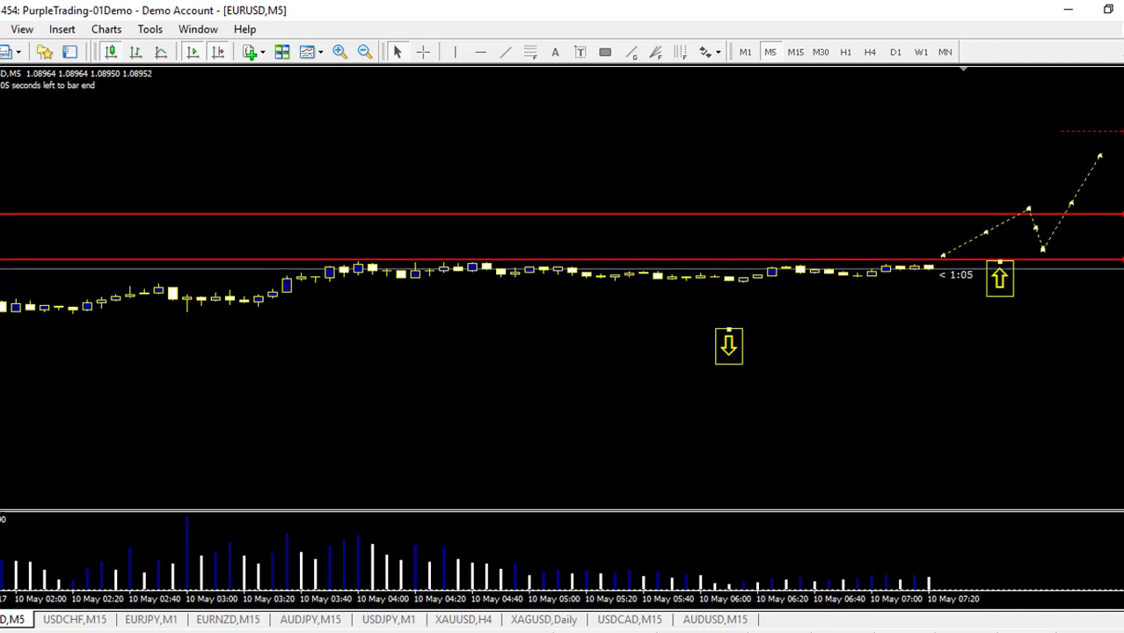
{"action": "left_click_drag", "start_coordinate": [963, 70], "coordinate": [678, 79]}
{"action": "left_click", "coordinate": [506, 53]}
{"action": "left_click_drag", "start_coordinate": [860, 165], "coordinate": [872, 219]}
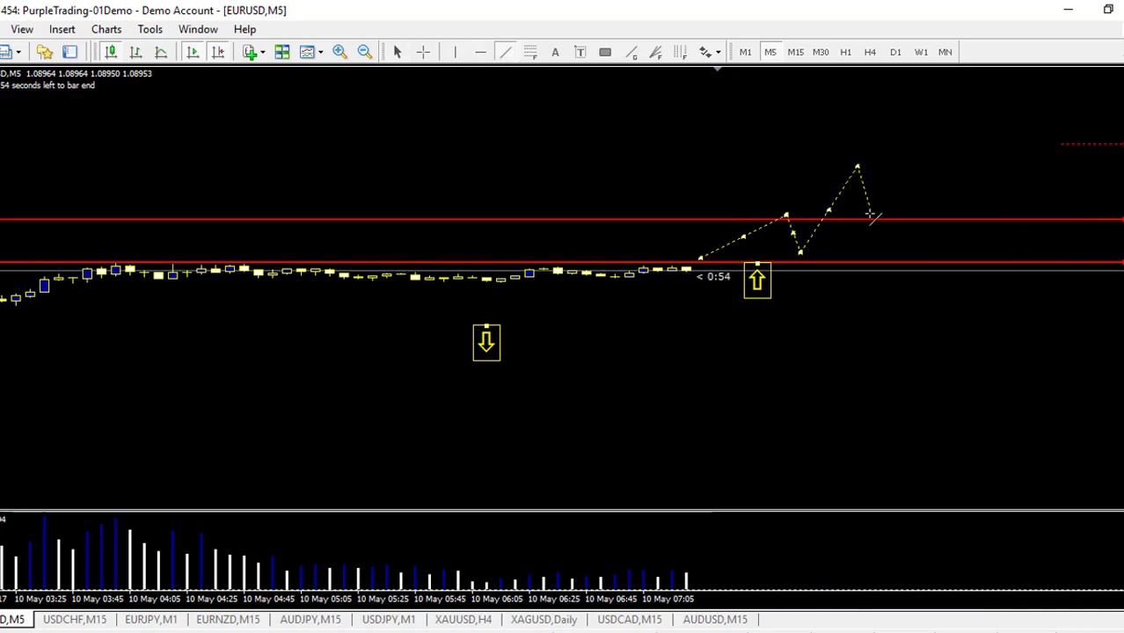
{"action": "left_click", "coordinate": [506, 53]}
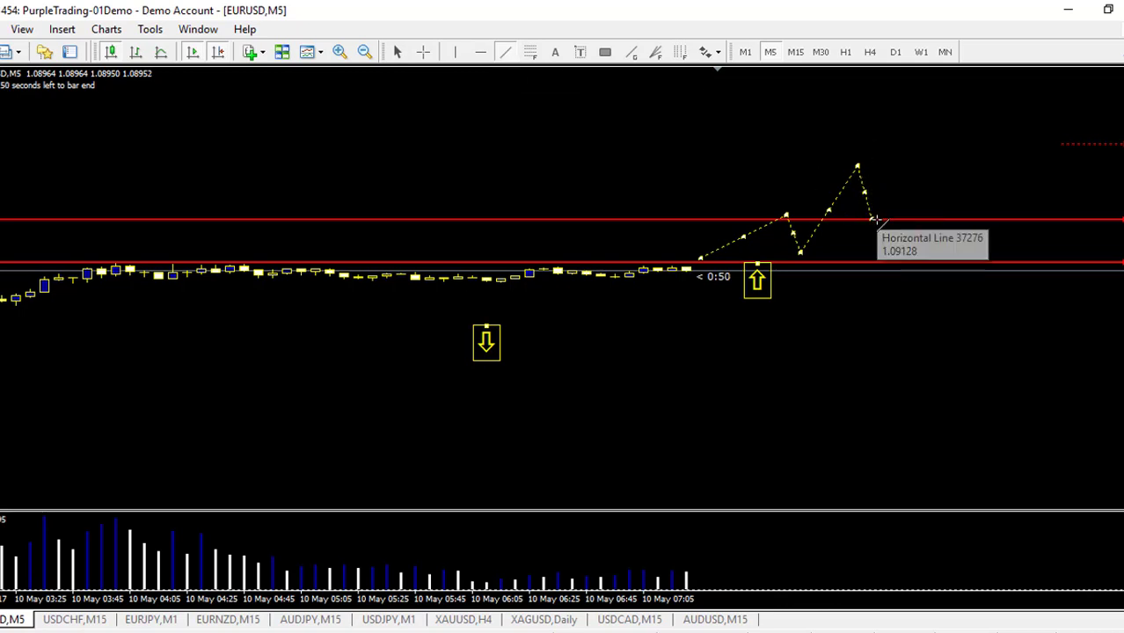
{"action": "mouse_move", "coordinate": [871, 219]}
{"action": "left_mouse_down"}
{"action": "mouse_move", "coordinate": [933, 143]}
{"action": "mouse_move", "coordinate": [929, 132]}
{"action": "left_mouse_up"}
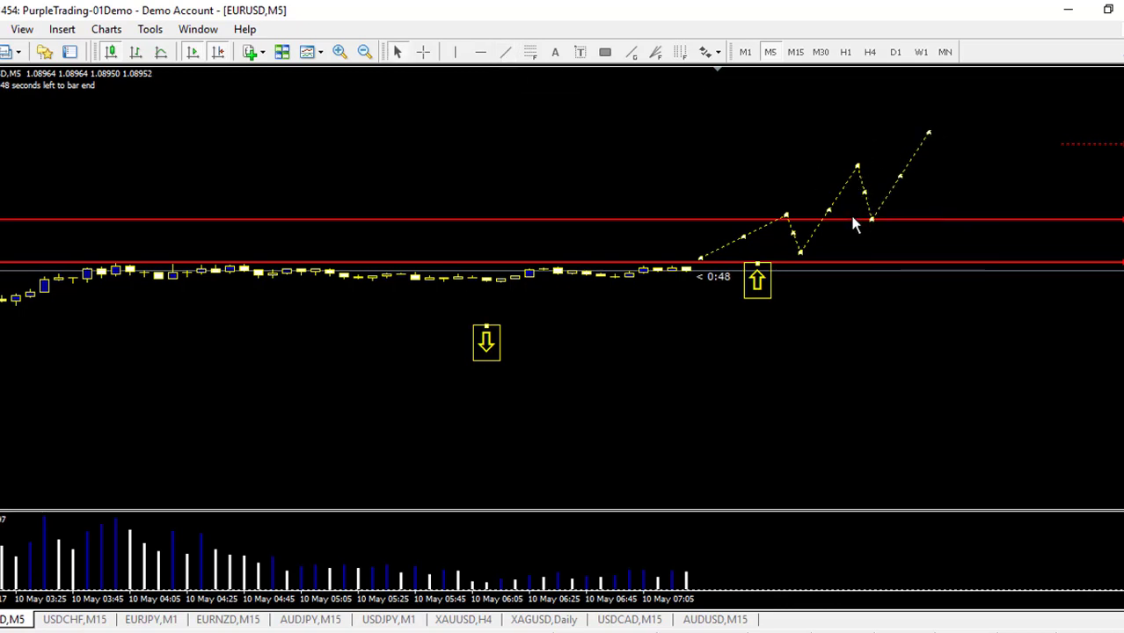
Adjust the upper red line and raise it to just below the path's second peak.
{"action": "left_click_drag", "start_coordinate": [843, 219], "coordinate": [842, 228]}
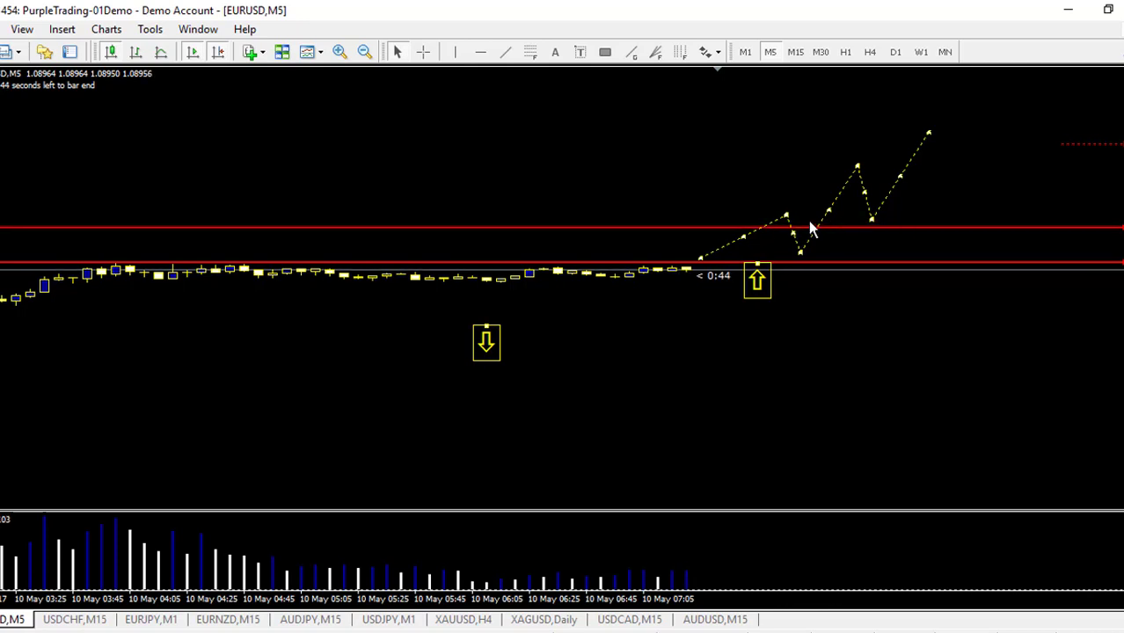
{"action": "middle_click", "coordinate": [892, 165]}
{"action": "left_click", "coordinate": [897, 164]}
{"action": "left_click_drag", "start_coordinate": [847, 228], "coordinate": [874, 179]}
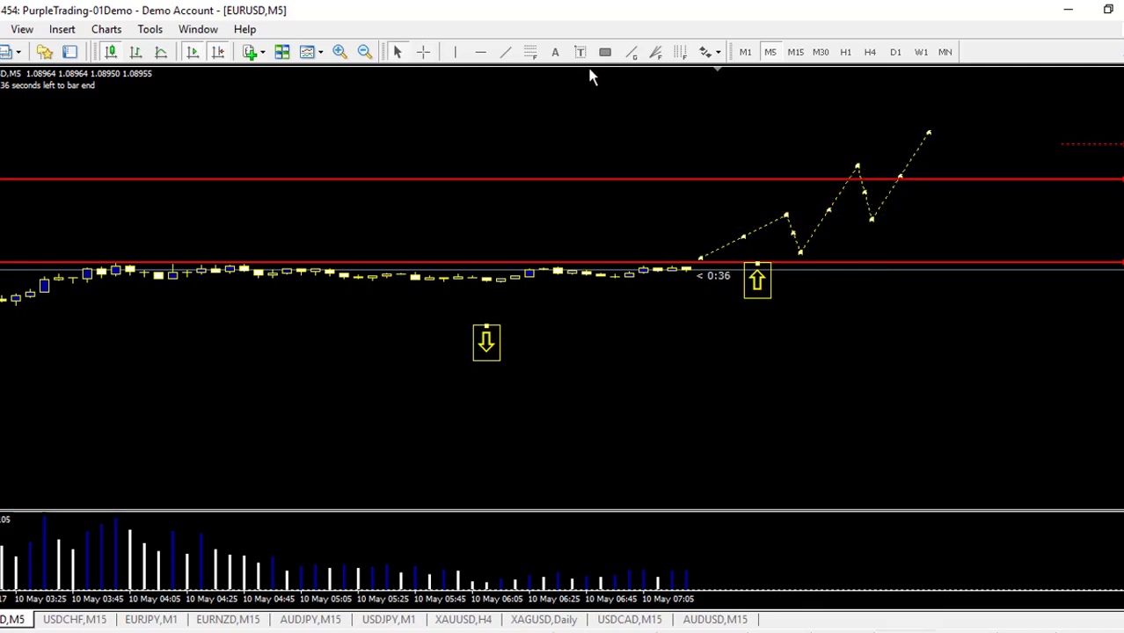
Extend the trendline path with a third dip and rise, and raise the upper red line to the second peak's level.
{"action": "left_click", "coordinate": [504, 51]}
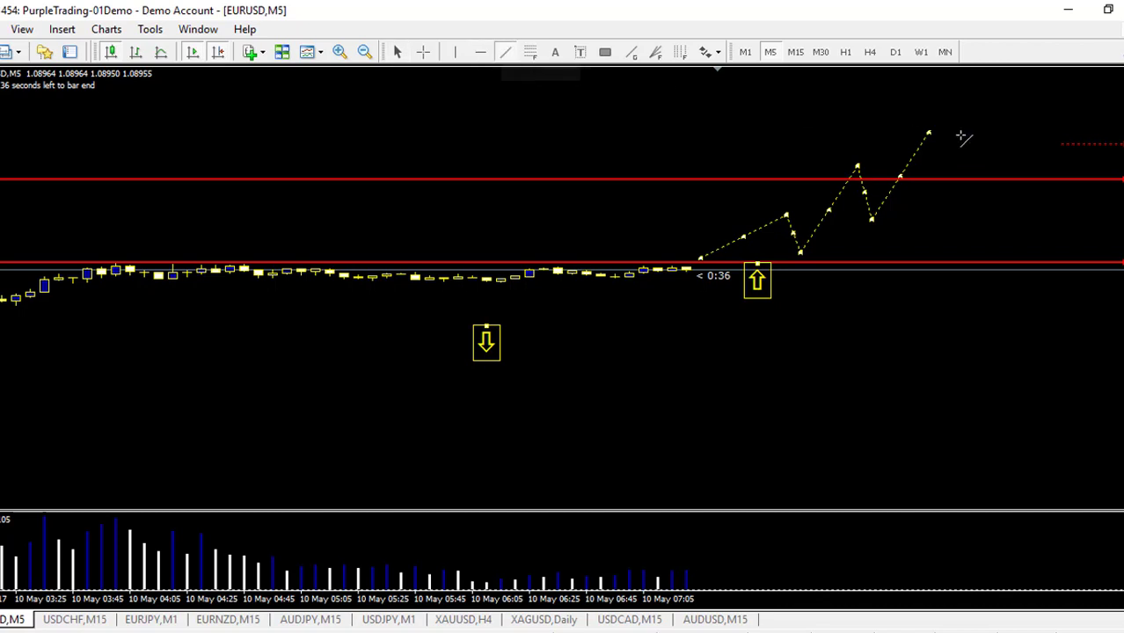
{"action": "left_click_drag", "start_coordinate": [929, 131], "coordinate": [943, 158]}
{"action": "left_click", "coordinate": [504, 54]}
{"action": "mouse_move", "coordinate": [946, 159]}
{"action": "left_mouse_down"}
{"action": "mouse_move", "coordinate": [1011, 83]}
{"action": "mouse_move", "coordinate": [1000, 85]}
{"action": "left_mouse_up"}
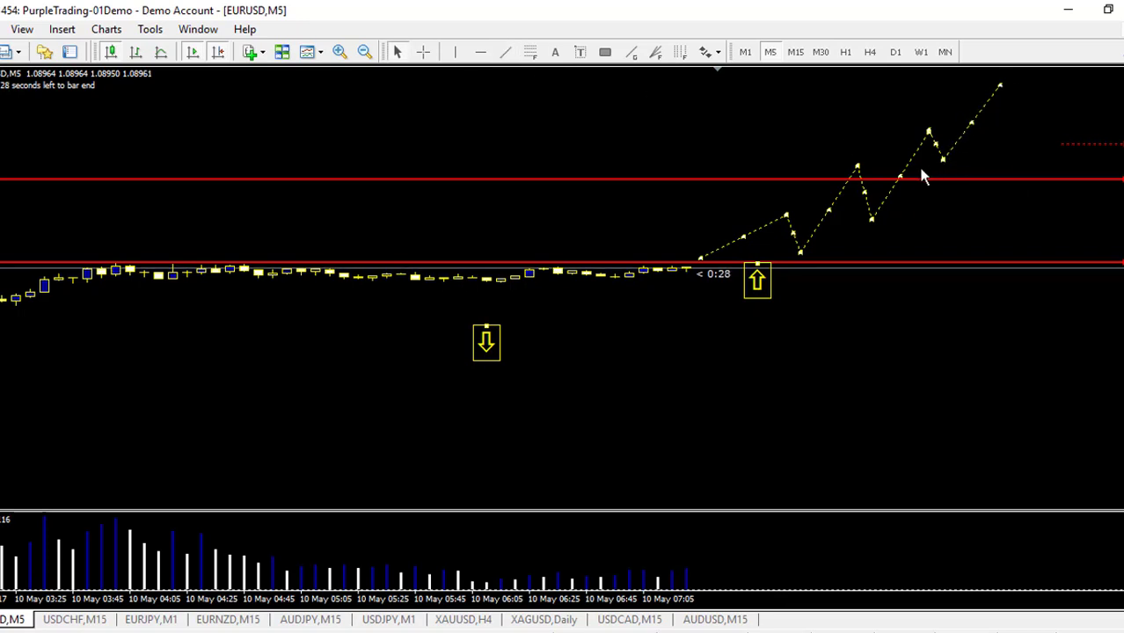
{"action": "left_click_drag", "start_coordinate": [937, 180], "coordinate": [947, 164]}
Measure the distance between the two red lines and the short gap from the latest candle up to the lower one with the crosshair.
{"action": "middle_click", "coordinate": [944, 161]}
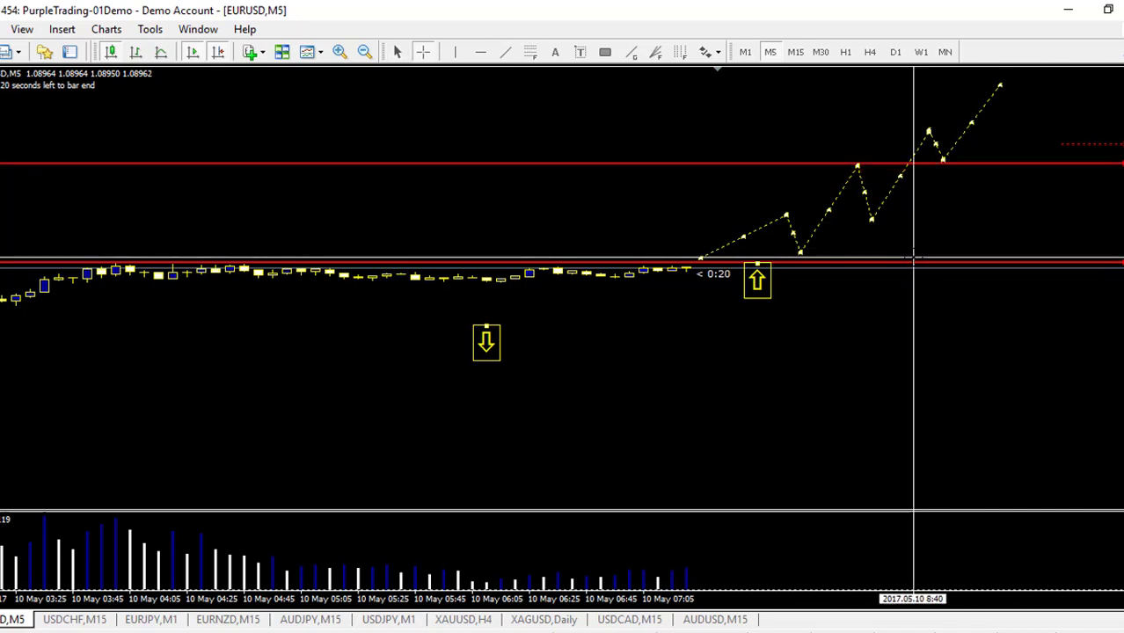
{"action": "left_click_drag", "start_coordinate": [913, 257], "coordinate": [916, 164]}
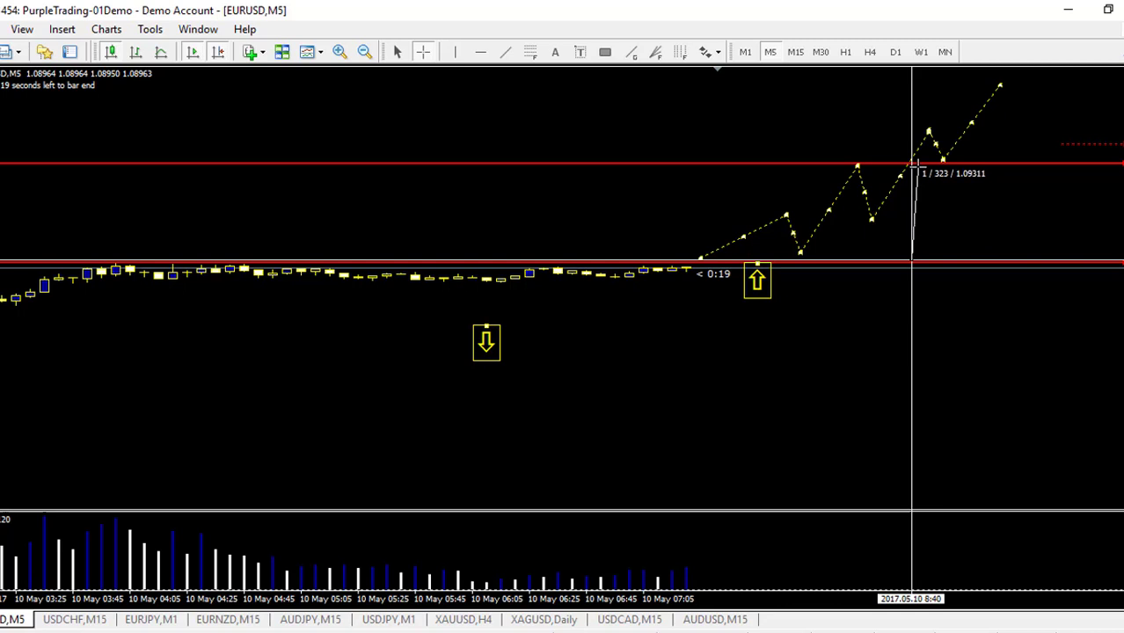
{"action": "left_click_drag", "start_coordinate": [915, 165], "coordinate": [916, 167]}
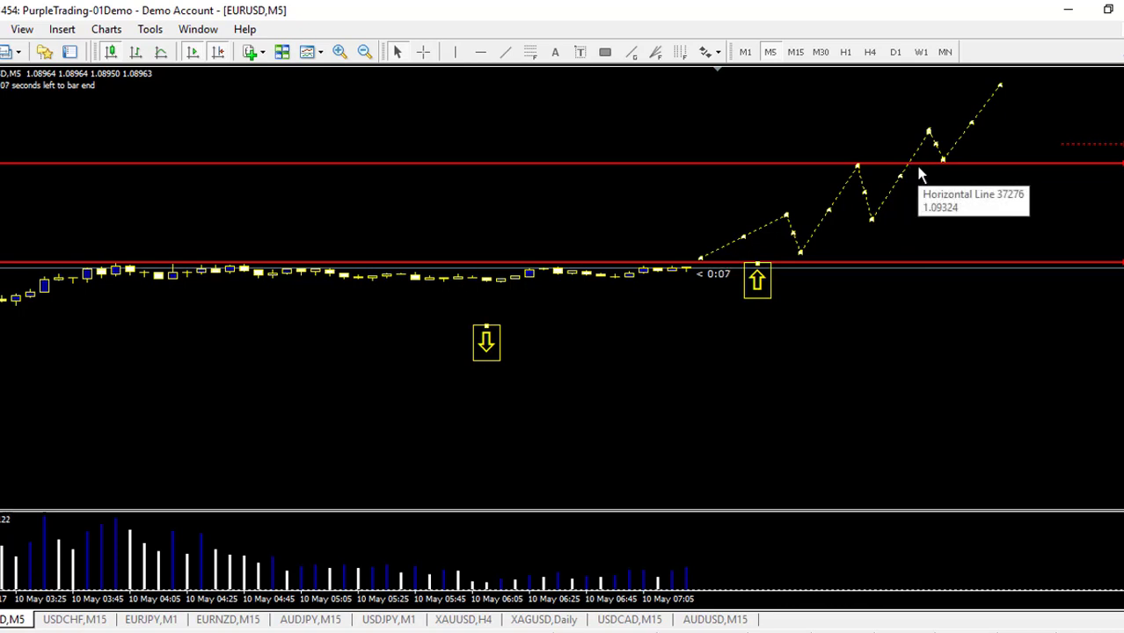
{"action": "middle_click", "coordinate": [696, 279]}
{"action": "left_click_drag", "start_coordinate": [701, 278], "coordinate": [701, 269]}
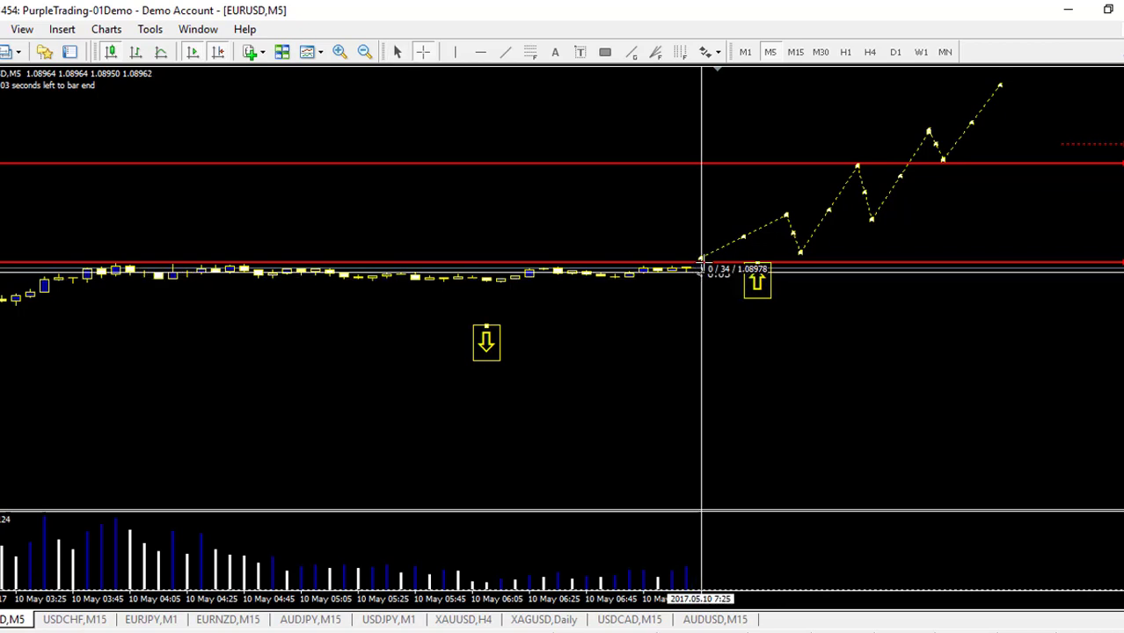
{"action": "middle_click", "coordinate": [896, 256]}
{"action": "left_click_drag", "start_coordinate": [897, 256], "coordinate": [898, 164]}
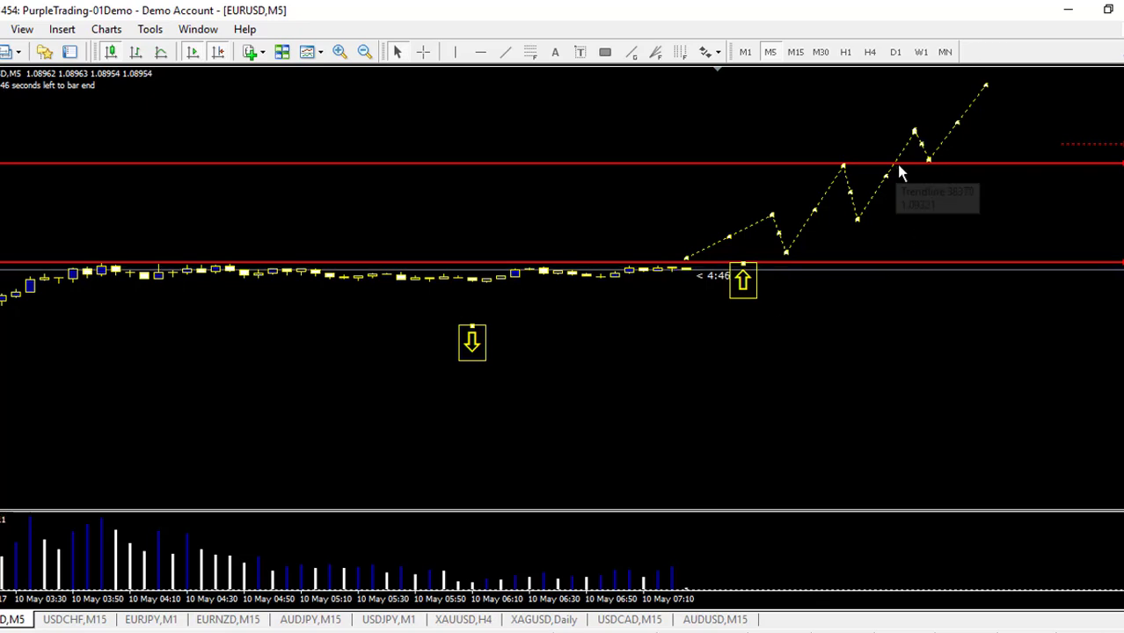
Lower the upper red line slightly beneath the second peak and review the projected path against the earlier candles.
{"action": "left_click_drag", "start_coordinate": [938, 168], "coordinate": [937, 175]}
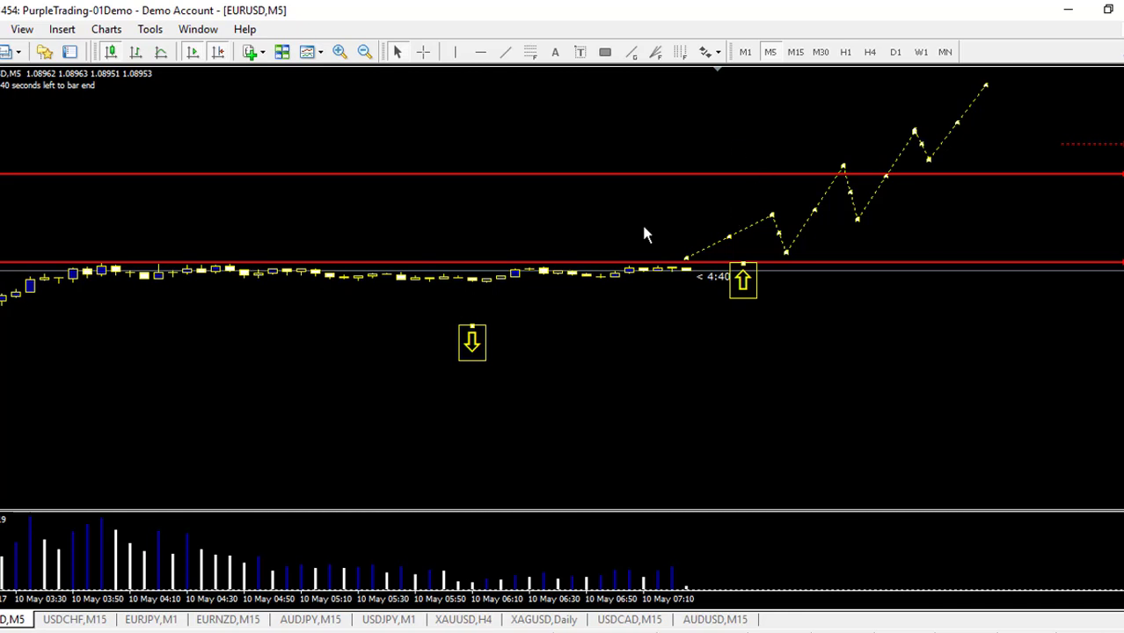
{"action": "key", "text": "minus"}
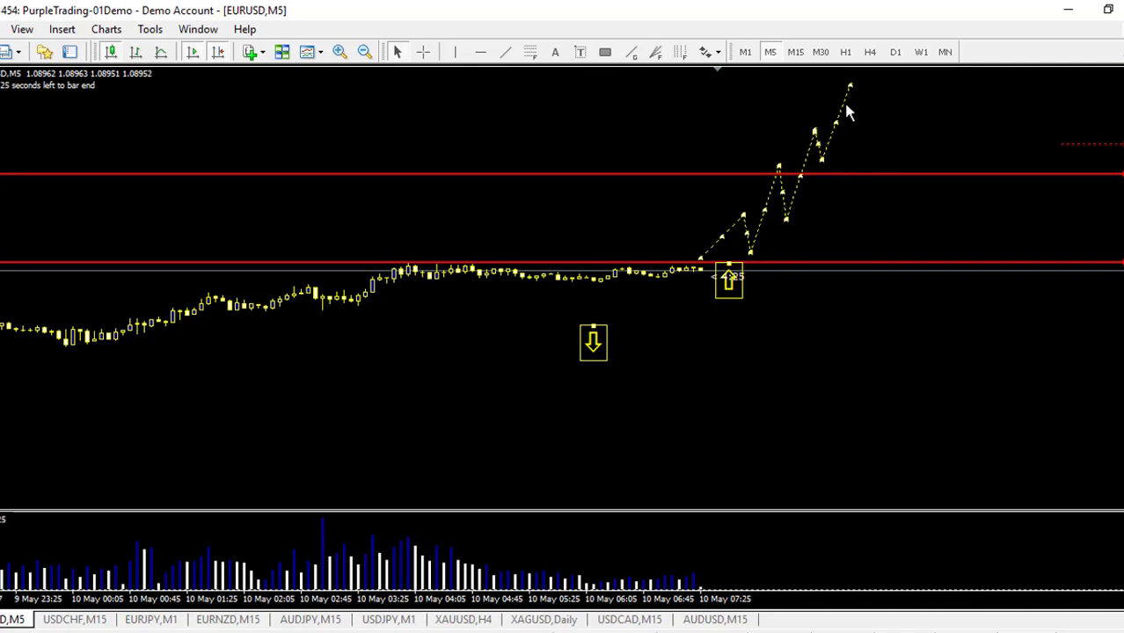
{"action": "scroll", "coordinate": [381, 255], "scroll_direction": "up", "scroll_amount": 3}
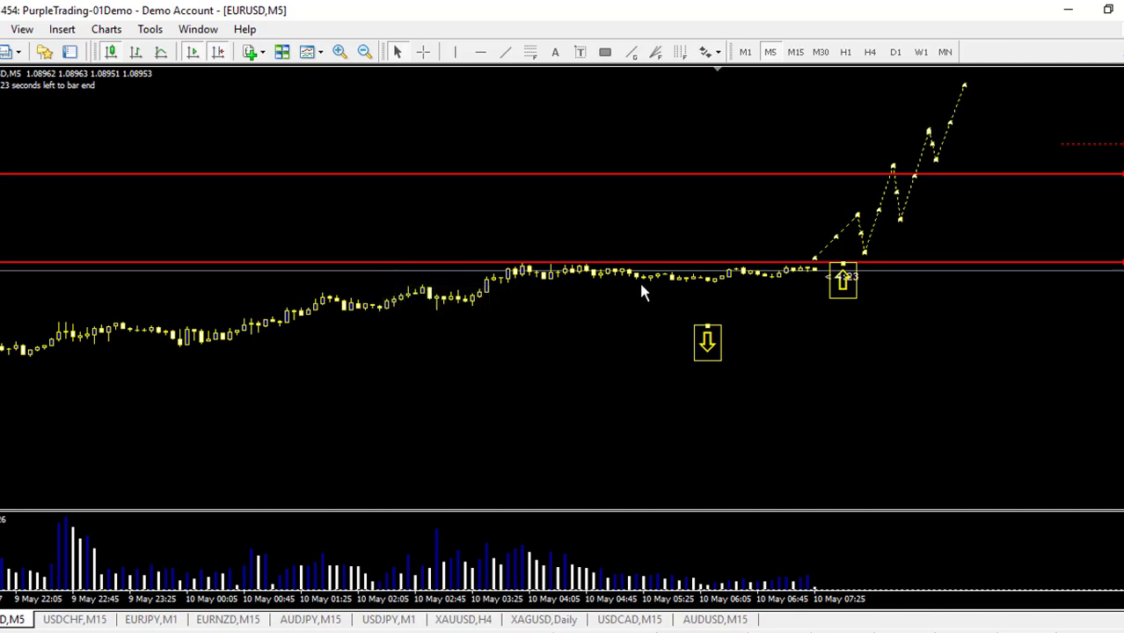
{"action": "scroll", "coordinate": [340, 423], "scroll_direction": "down", "scroll_amount": 3}
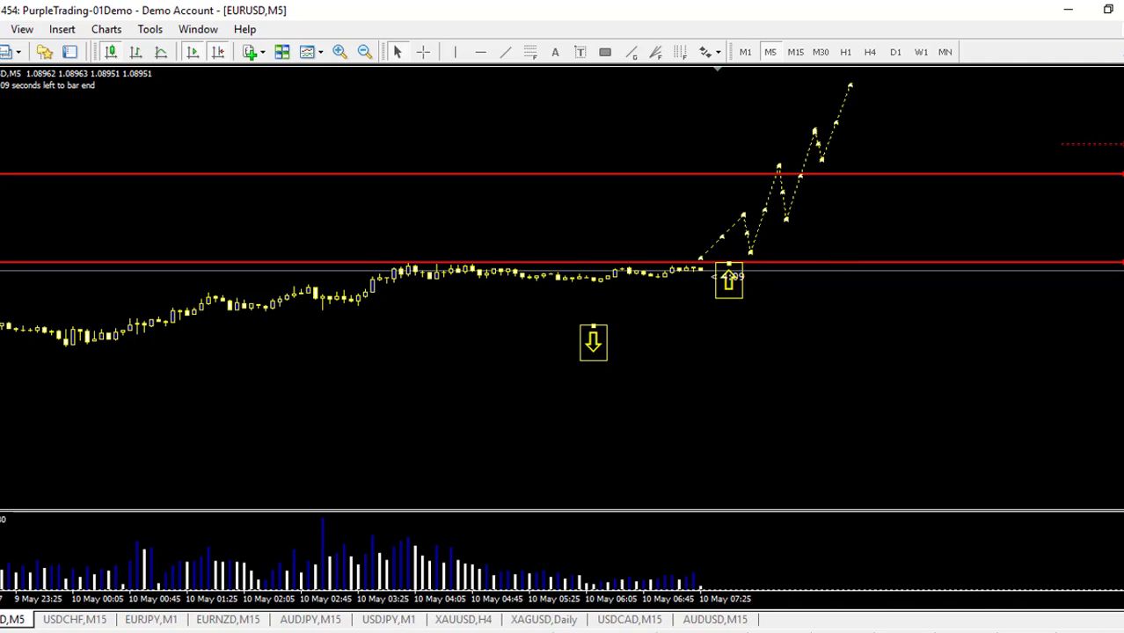
Switch to the GoToMeeting window in Google Chrome.
{"action": "mouse_move", "coordinate": [370, 632]}
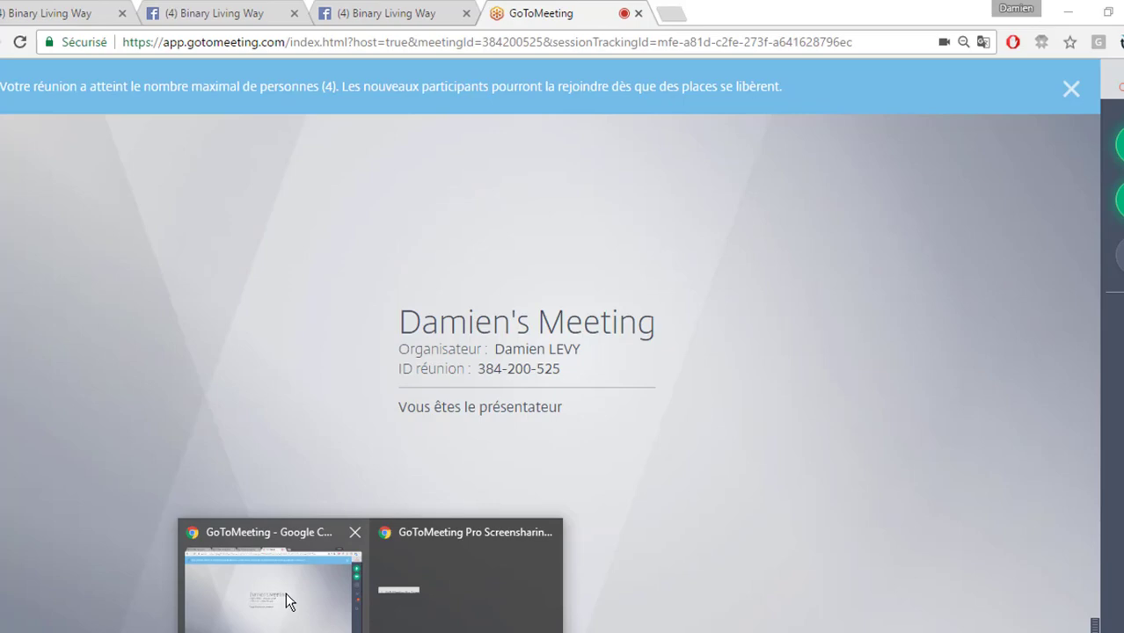
{"action": "left_click", "coordinate": [289, 602]}
{"action": "left_click", "coordinate": [1112, 429]}
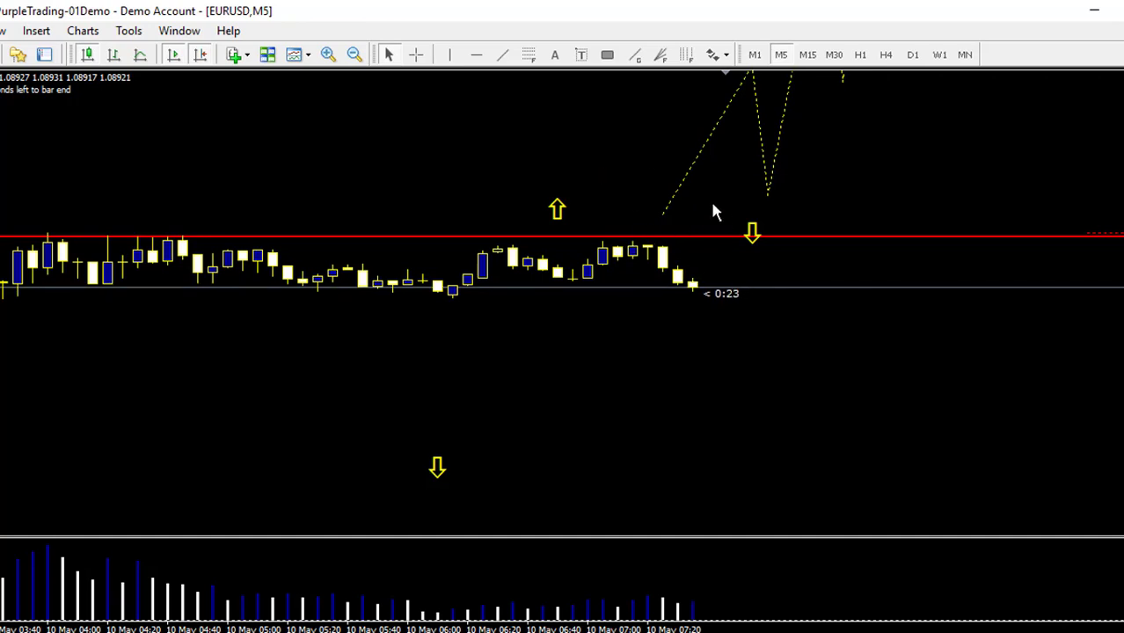
Examine the recent candle highs beneath the red line and the falling candles after them with the crosshair.
{"action": "middle_click", "coordinate": [692, 238]}
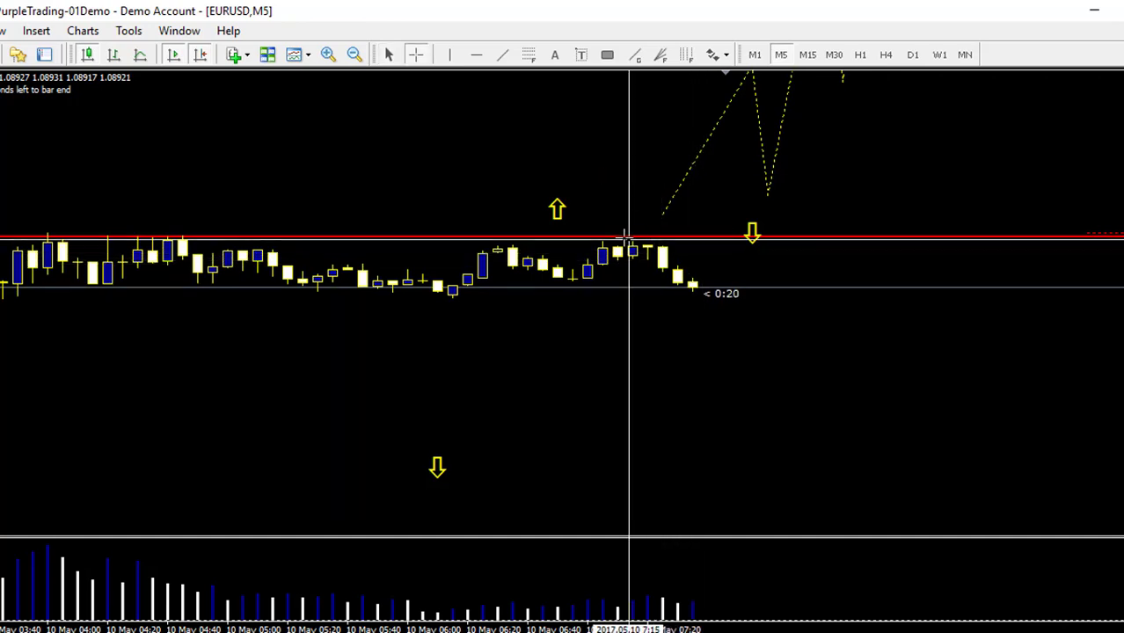
{"action": "middle_click", "coordinate": [664, 282]}
{"action": "key", "text": "plus"}
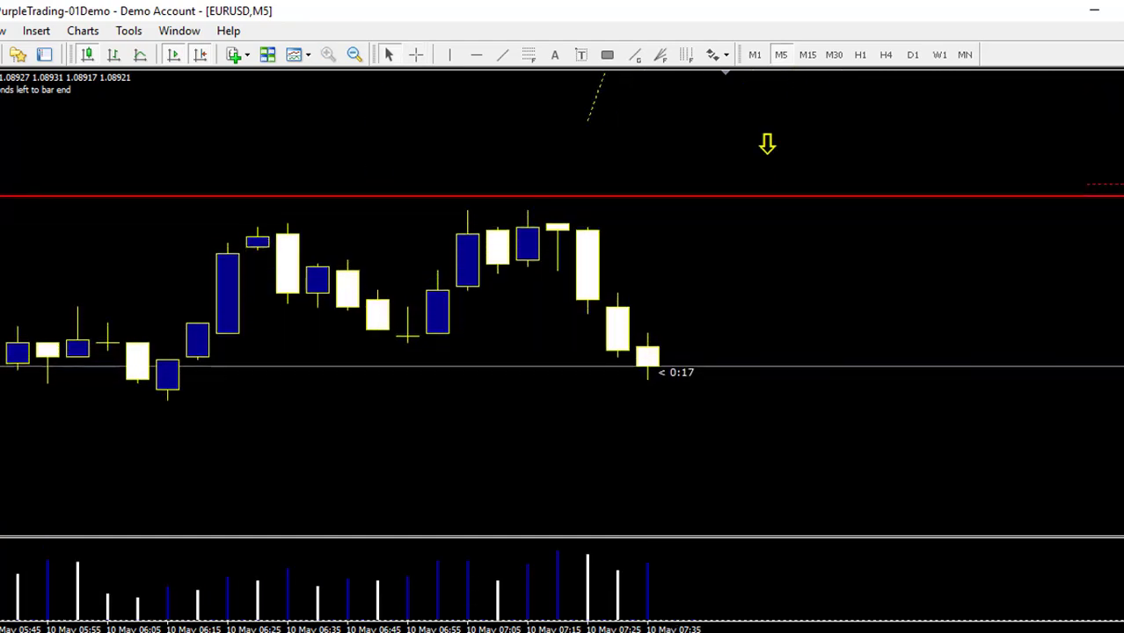
{"action": "middle_click", "coordinate": [557, 216]}
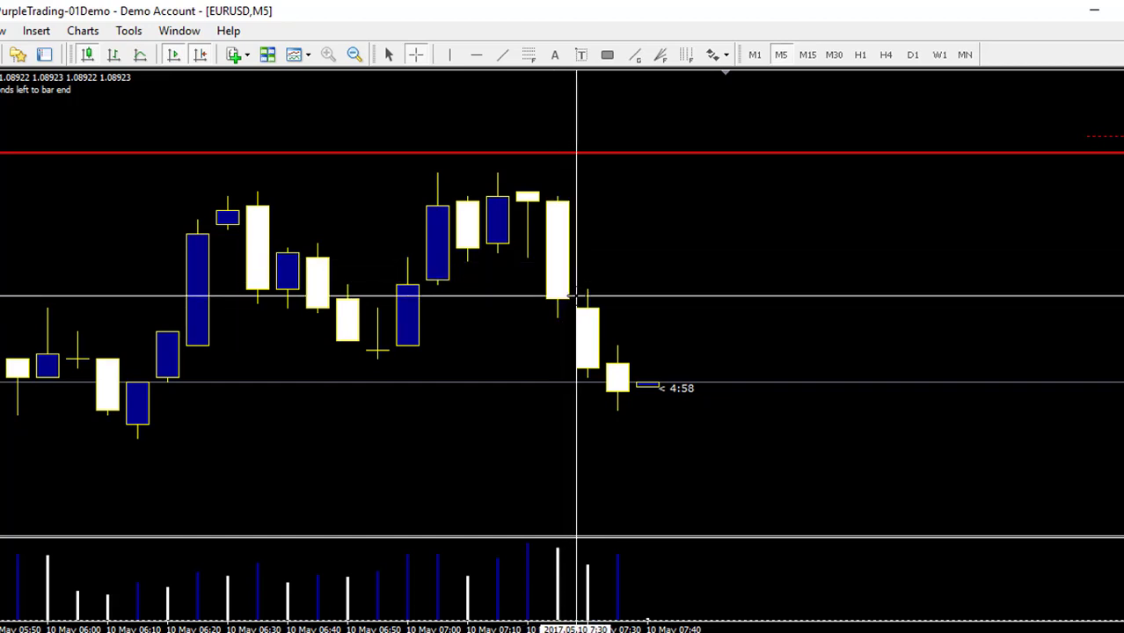
{"action": "key", "text": "Escape"}
Lower the red line into the bodies of the recent high candles and measure the distance from it down toward the latest candles.
{"action": "left_click_drag", "start_coordinate": [582, 149], "coordinate": [637, 264]}
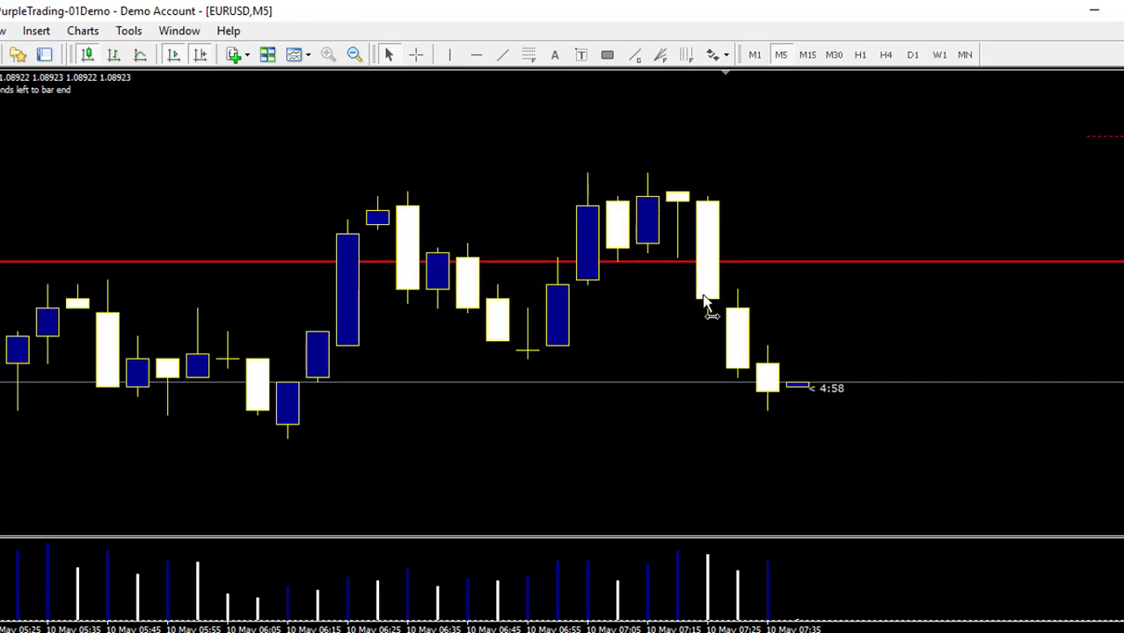
{"action": "middle_click", "coordinate": [743, 305]}
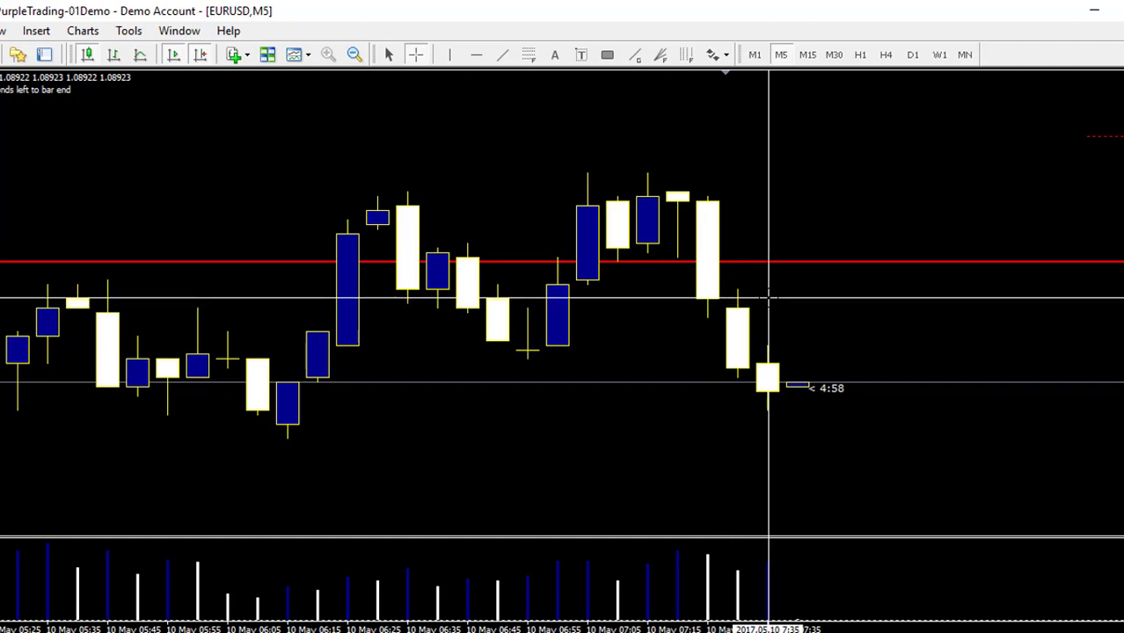
{"action": "scroll", "coordinate": [768, 299], "scroll_direction": "down", "scroll_amount": 3}
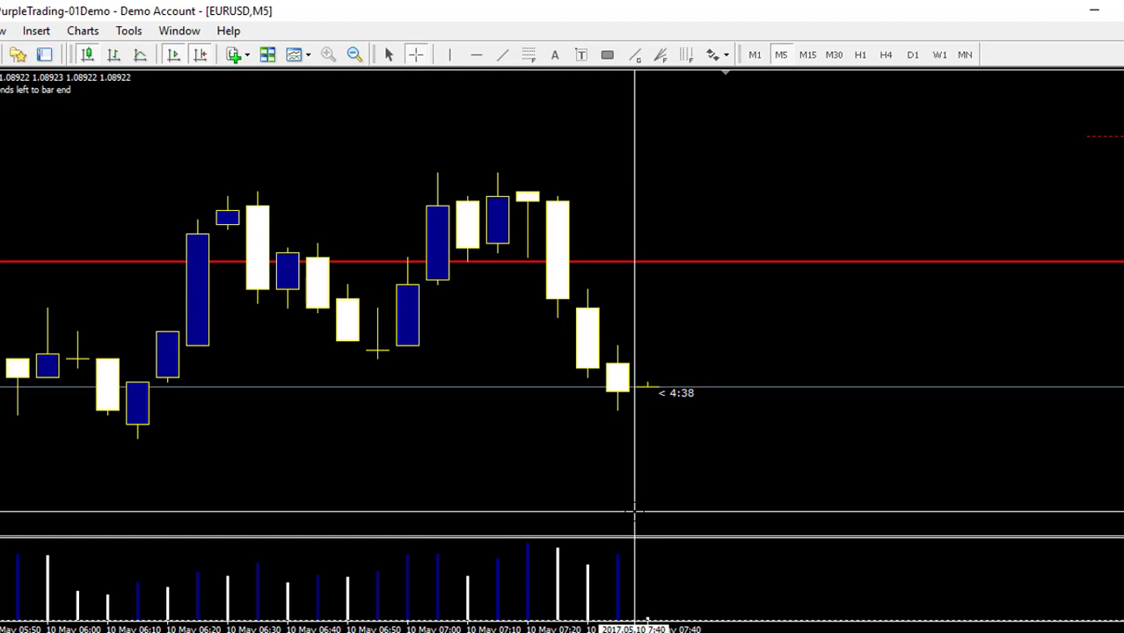
{"action": "left_click_drag", "start_coordinate": [637, 508], "coordinate": [640, 315]}
{"action": "middle_click", "coordinate": [642, 258]}
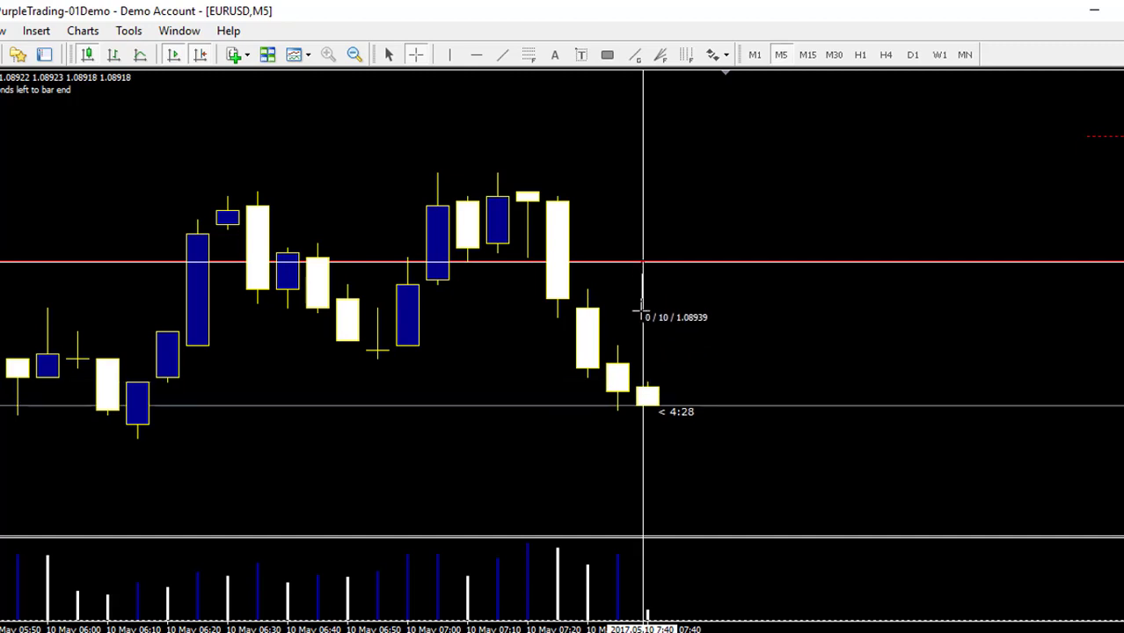
{"action": "left_click_drag", "start_coordinate": [642, 311], "coordinate": [640, 309]}
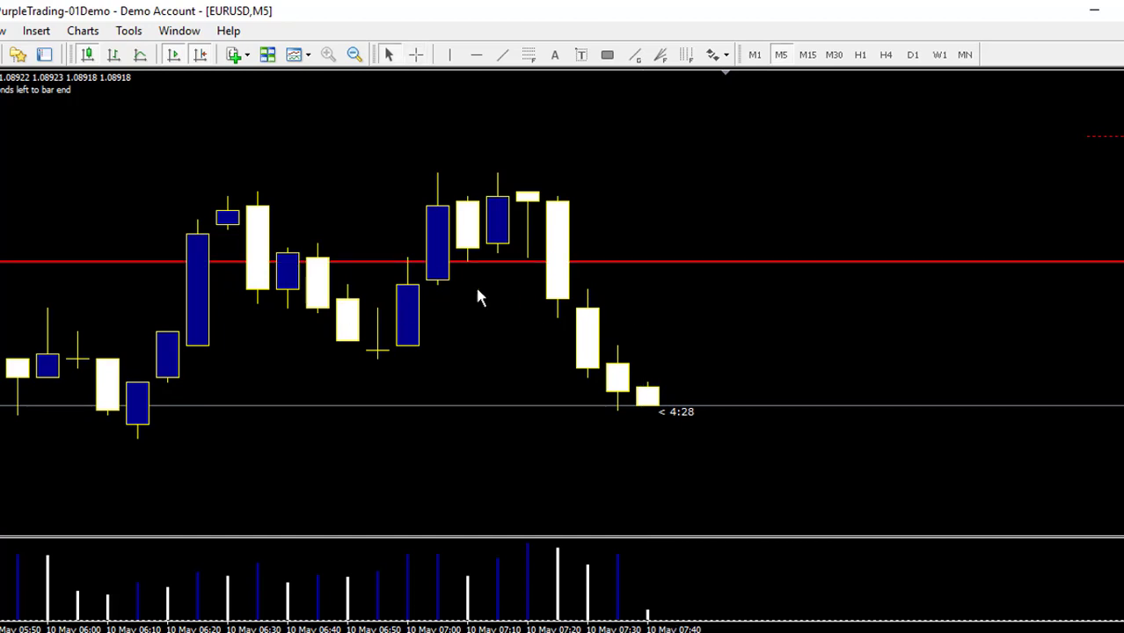
Examine the gap between the latest candle and the pending 1.00 limit order, and move the red line just below that order.
{"action": "middle_click", "coordinate": [586, 304]}
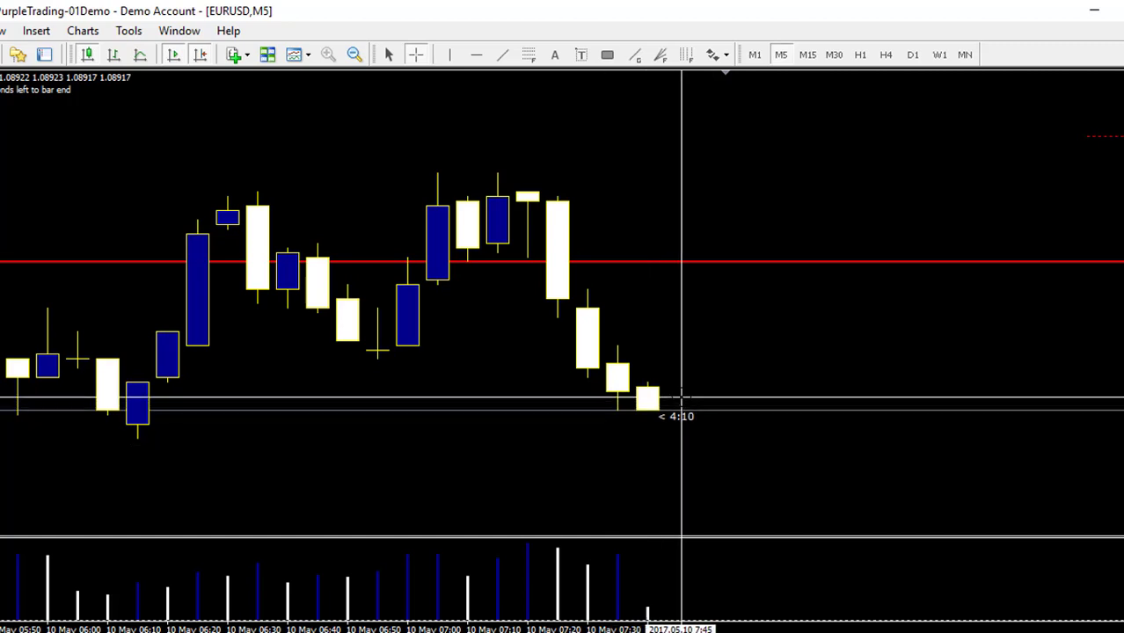
{"action": "key", "text": "minus"}
{"action": "key", "text": "Escape"}
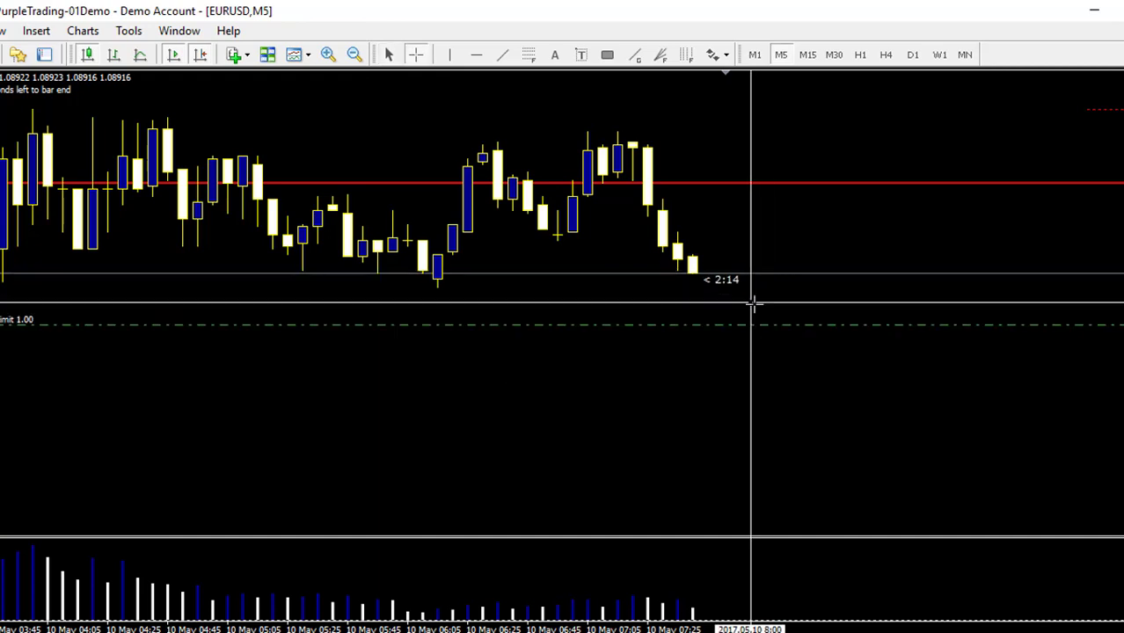
{"action": "left_click", "coordinate": [754, 299]}
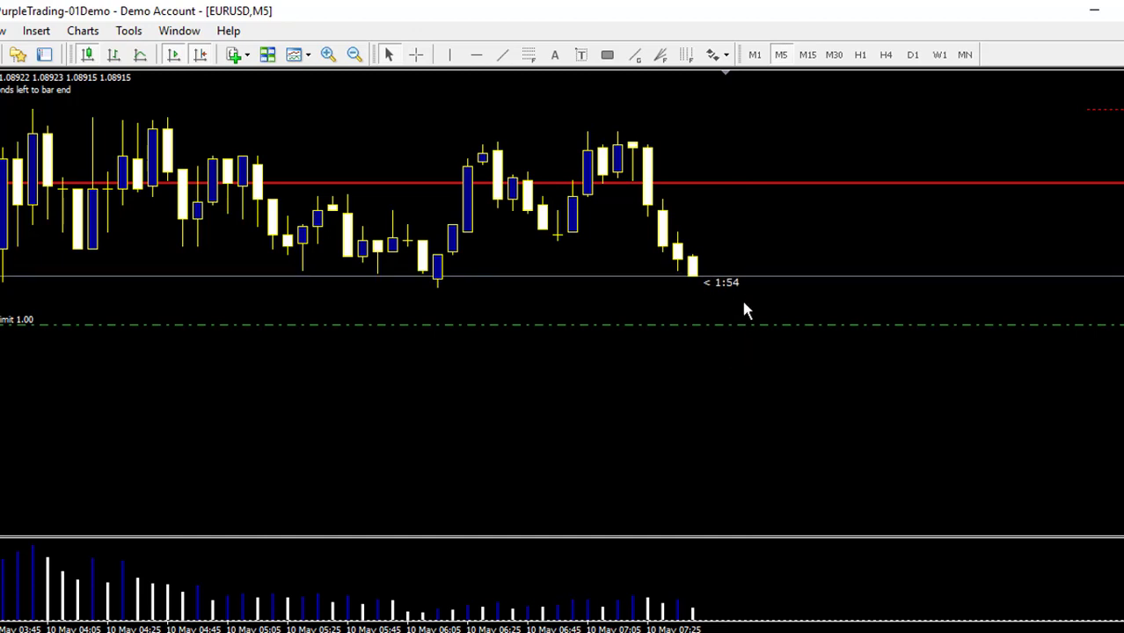
{"action": "left_click_drag", "start_coordinate": [773, 183], "coordinate": [792, 352]}
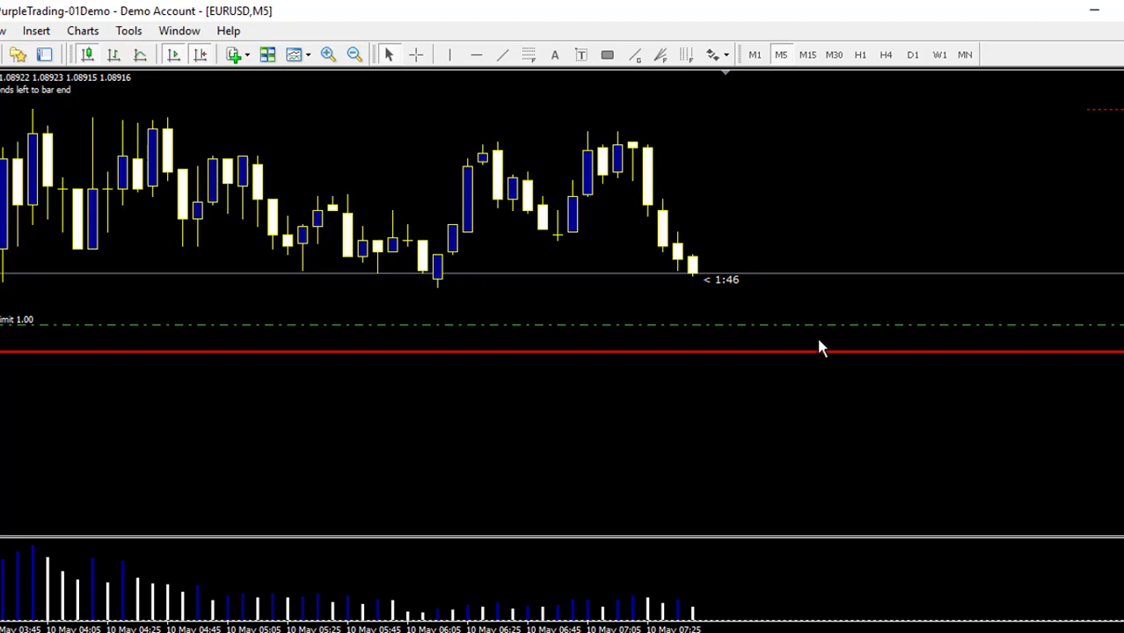
{"action": "left_click_drag", "start_coordinate": [818, 351], "coordinate": [823, 345]}
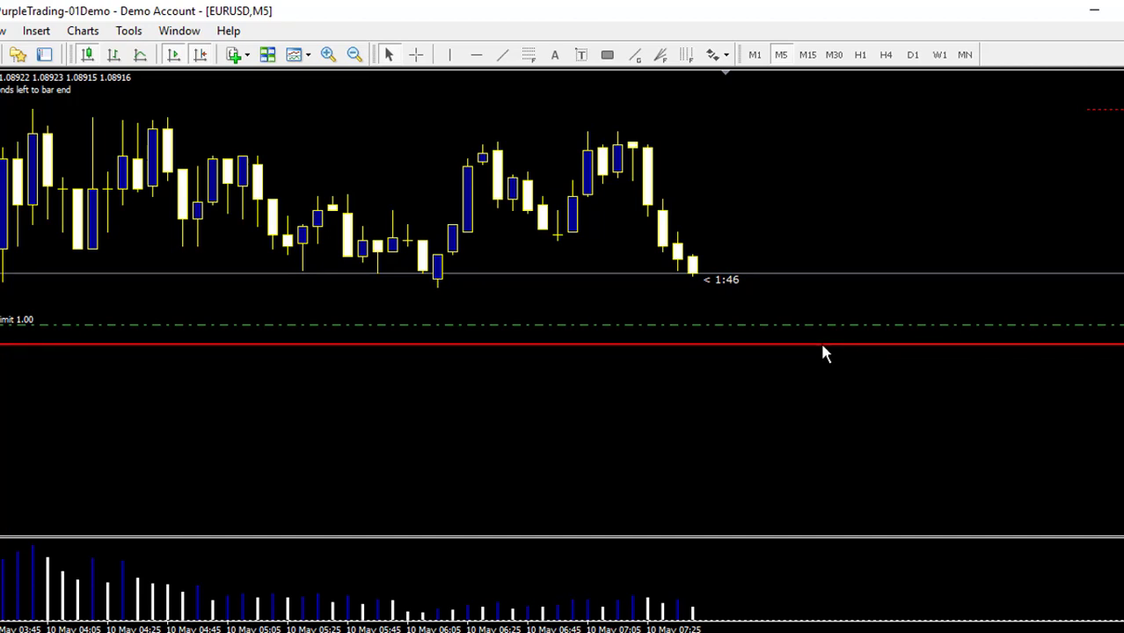
Measure with the crosshair from just above the red line down into the empty area beneath it.
{"action": "middle_click", "coordinate": [753, 332]}
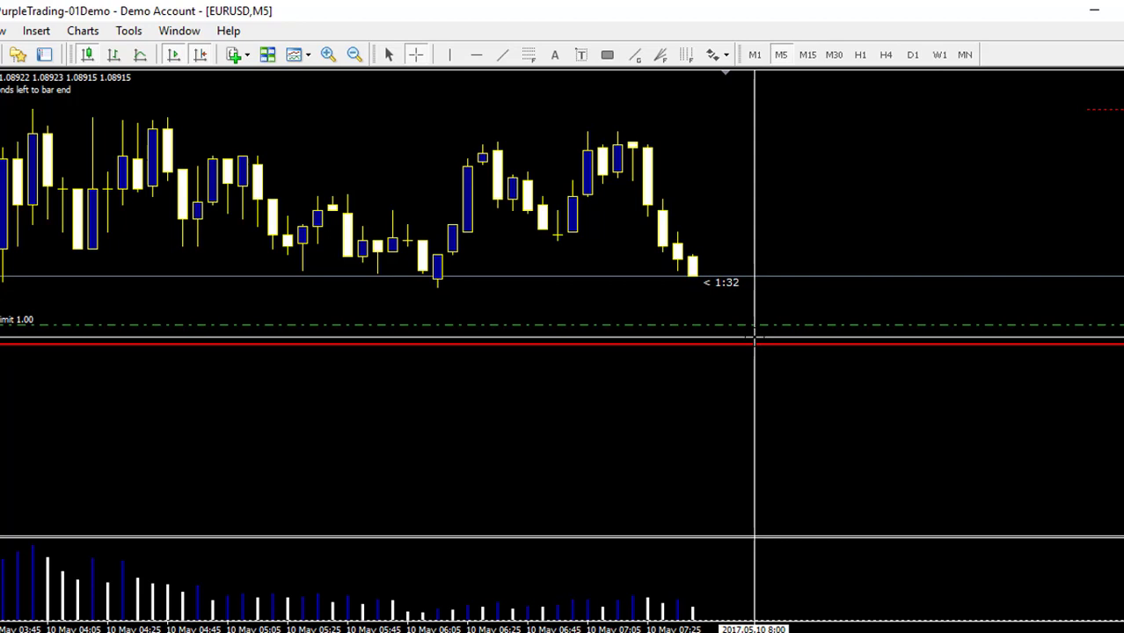
{"action": "left_click_drag", "start_coordinate": [755, 338], "coordinate": [812, 484]}
{"action": "middle_click", "coordinate": [774, 300]}
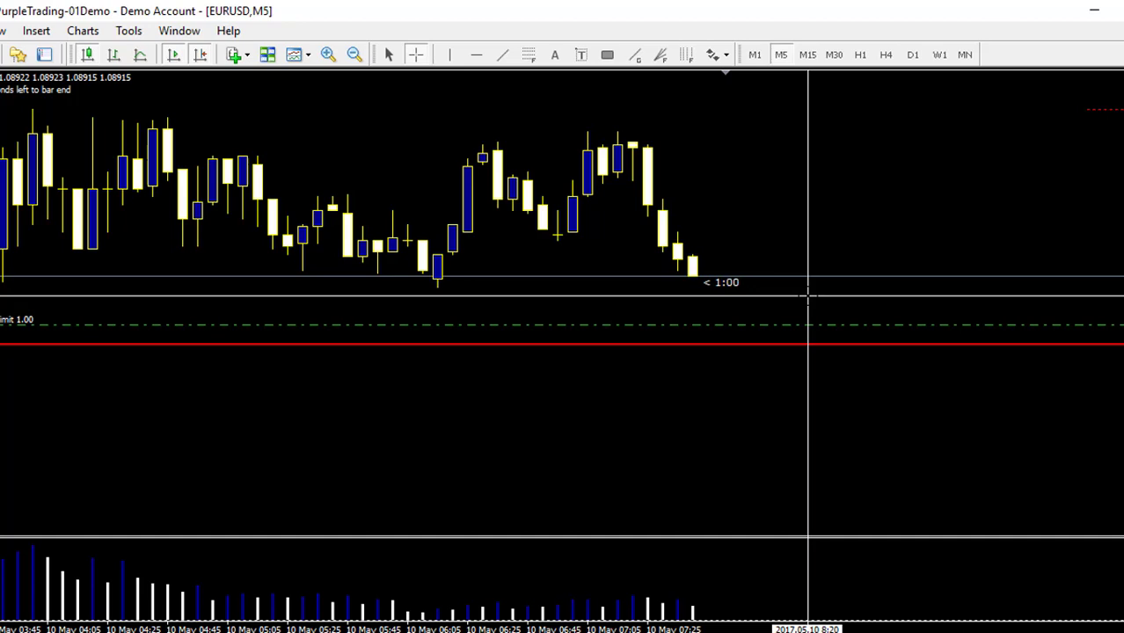
Read the latest question in the GoToMeeting chat in Google Chrome, and return to the EURUSD chart.
{"action": "left_click", "coordinate": [352, 632]}
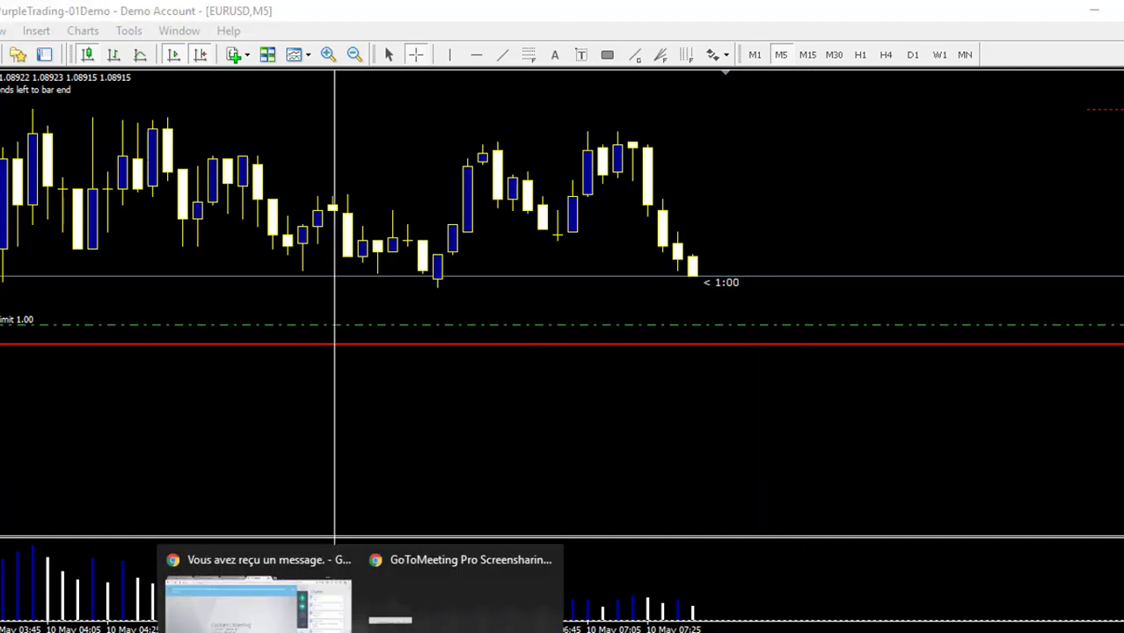
{"action": "left_click", "coordinate": [281, 621]}
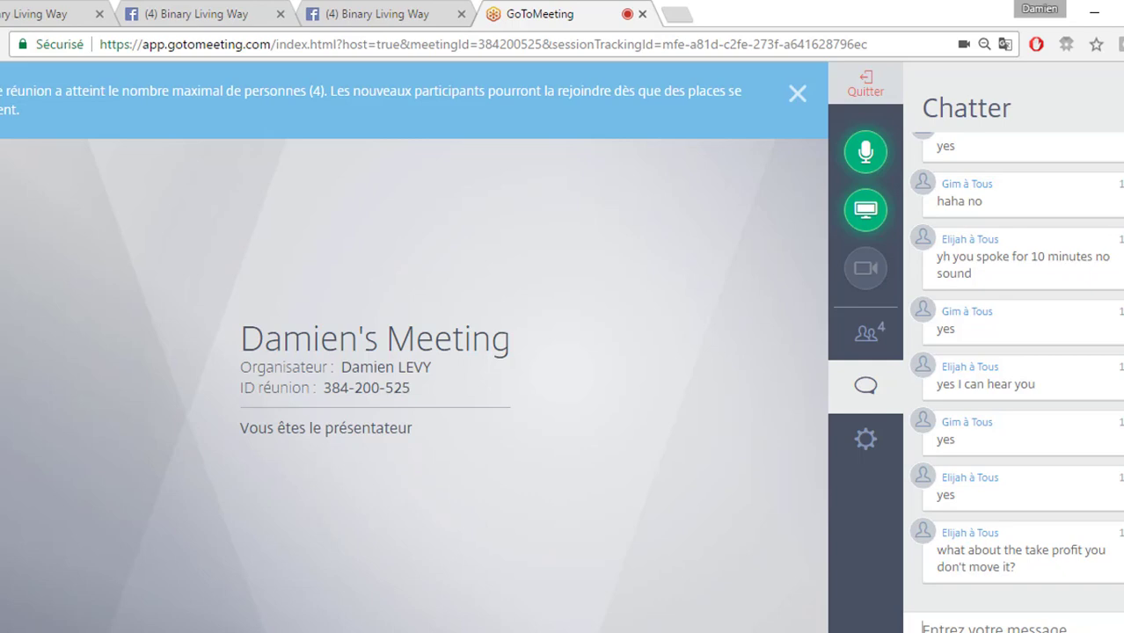
{"action": "mouse_move", "coordinate": [636, 632]}
{"action": "left_click", "coordinate": [636, 607]}
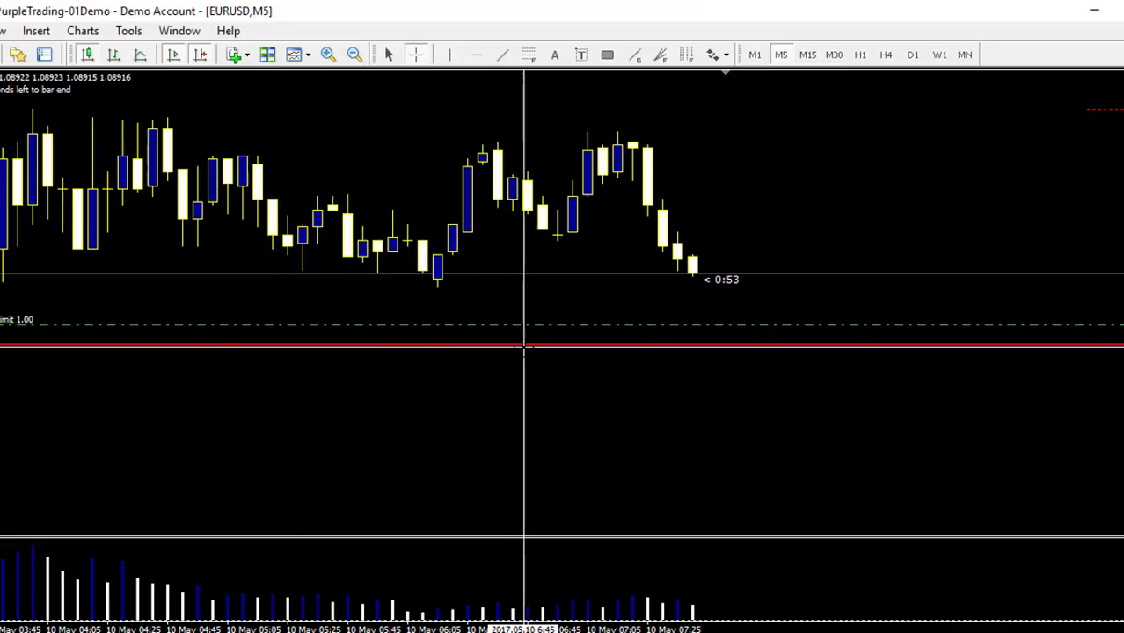
Place a 1.00 EURUSD Sell Stop order at 1.08914 with take profit 1.08870.
{"action": "right_click", "coordinate": [632, 279]}
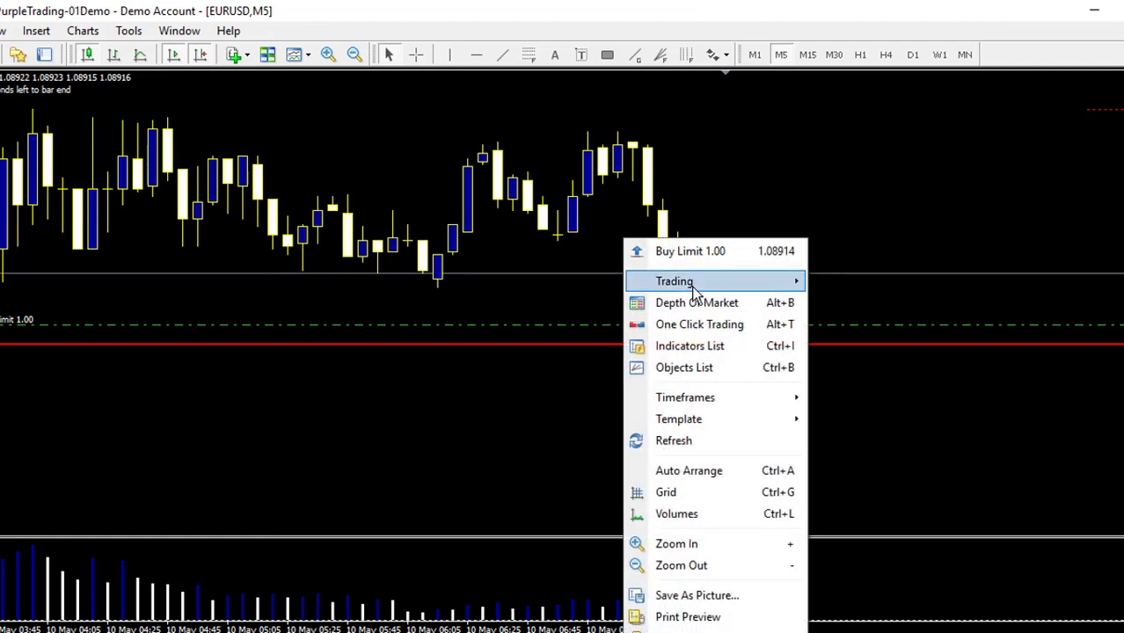
{"action": "mouse_move", "coordinate": [694, 290]}
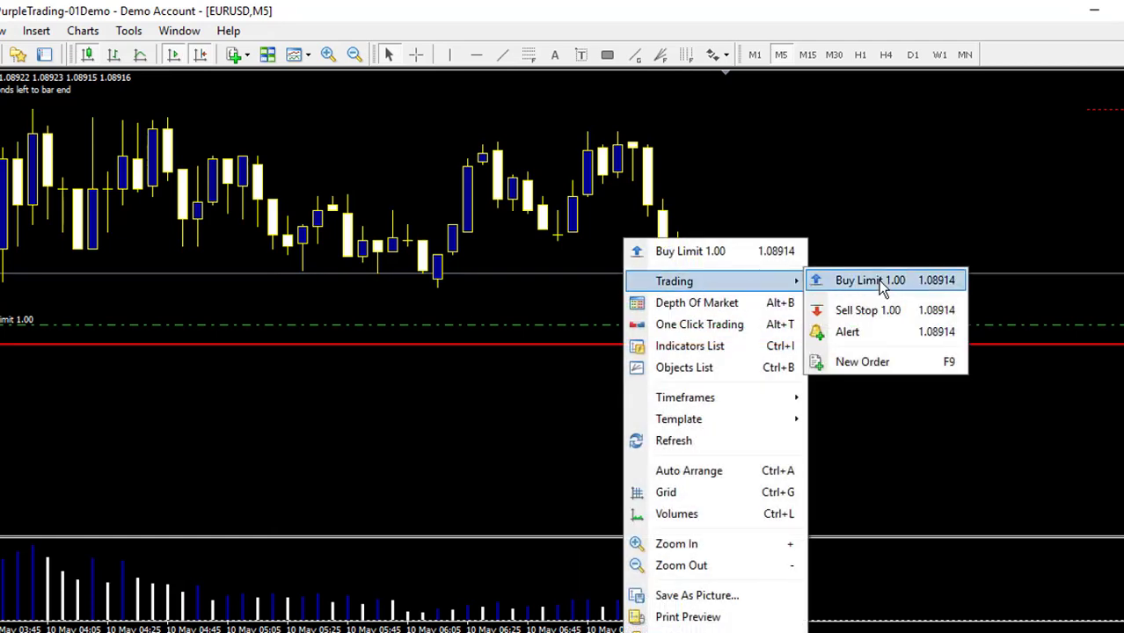
{"action": "left_click", "coordinate": [879, 309]}
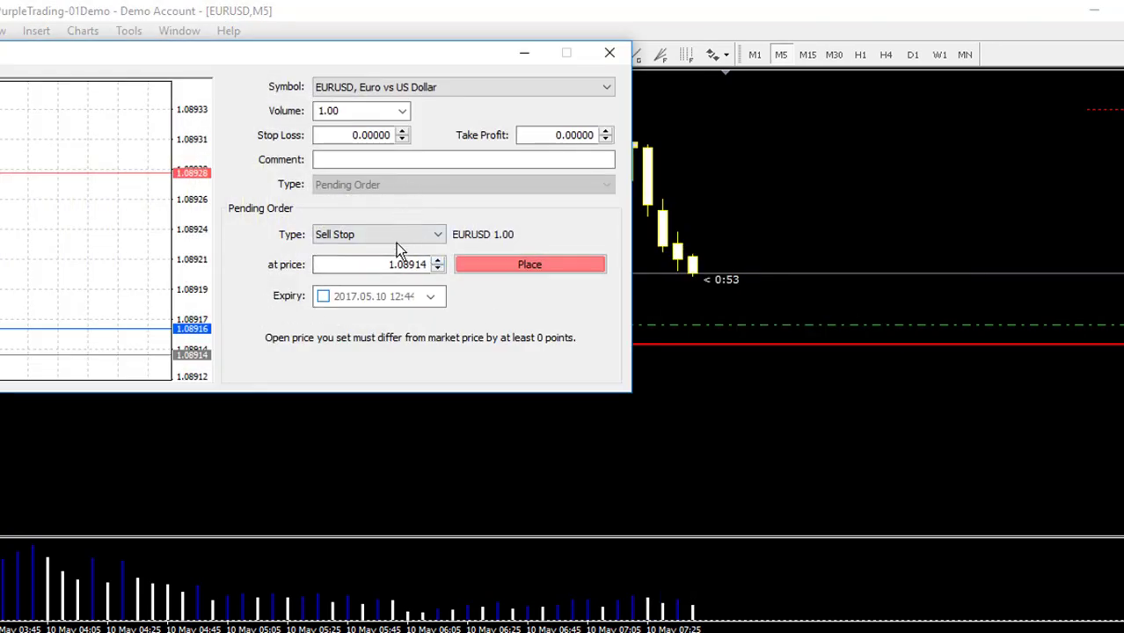
{"action": "left_click", "coordinate": [541, 139]}
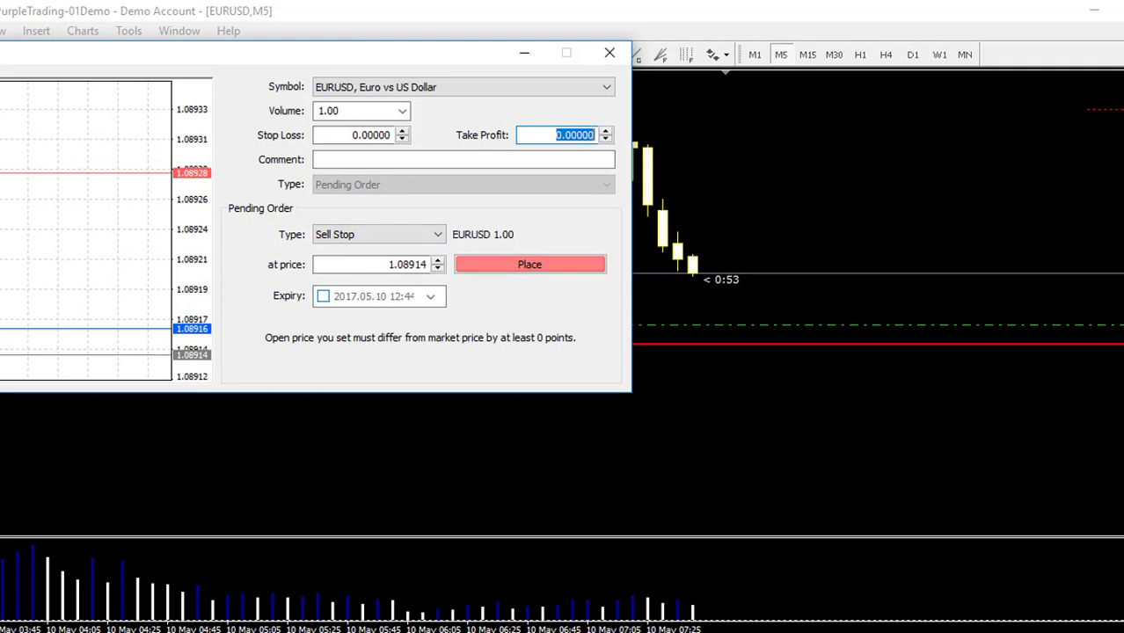
{"action": "type", "text": "1.0887"}
{"action": "left_click", "coordinate": [518, 266]}
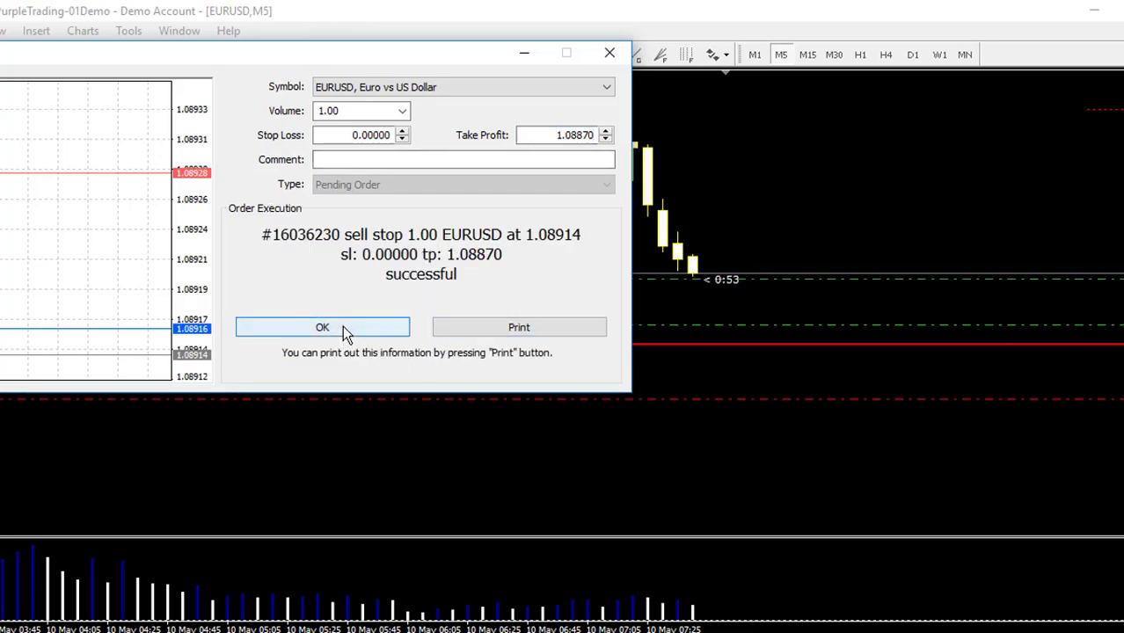
{"action": "left_click", "coordinate": [343, 329]}
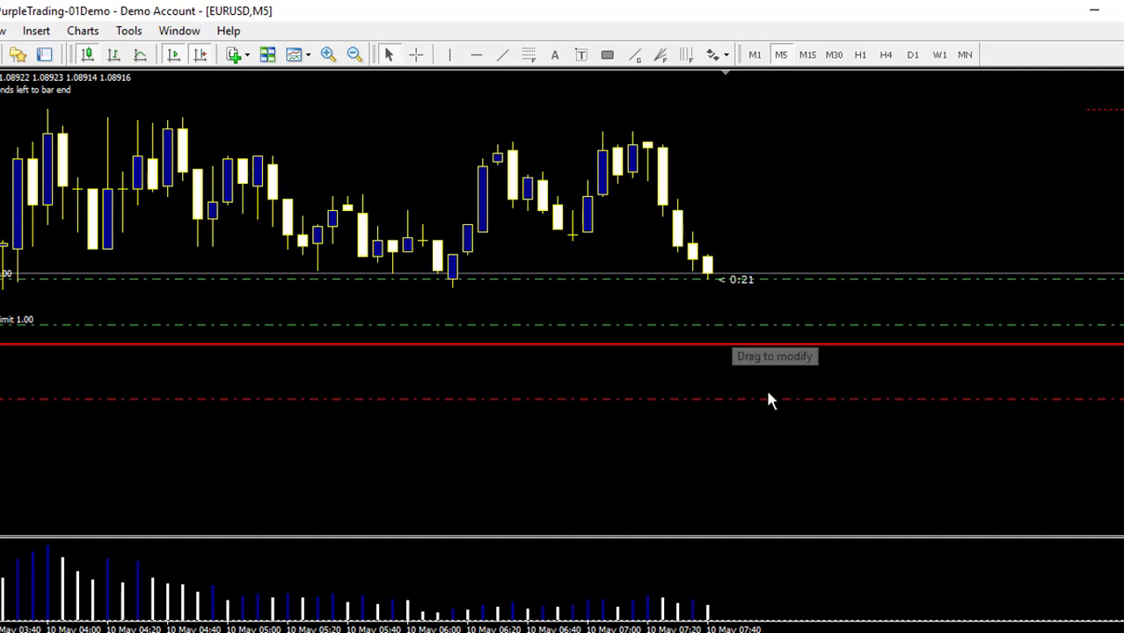
Lower the sell order's take profit line on the chart to 1.08830 and confirm the modification.
{"action": "left_click_drag", "start_coordinate": [772, 404], "coordinate": [766, 504]}
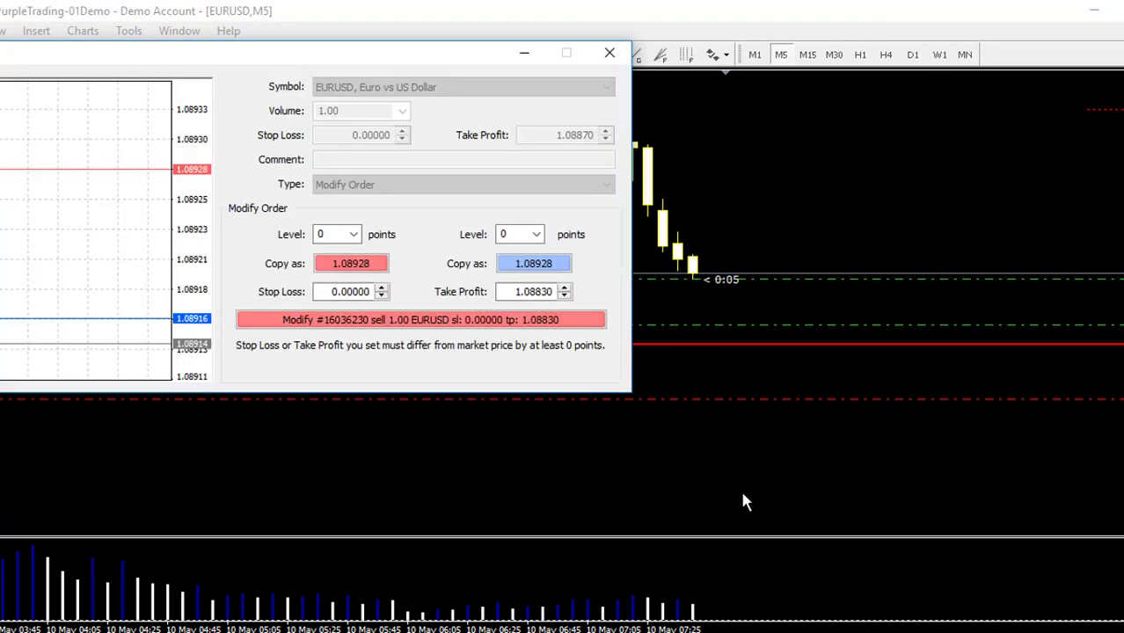
{"action": "left_click", "coordinate": [369, 327]}
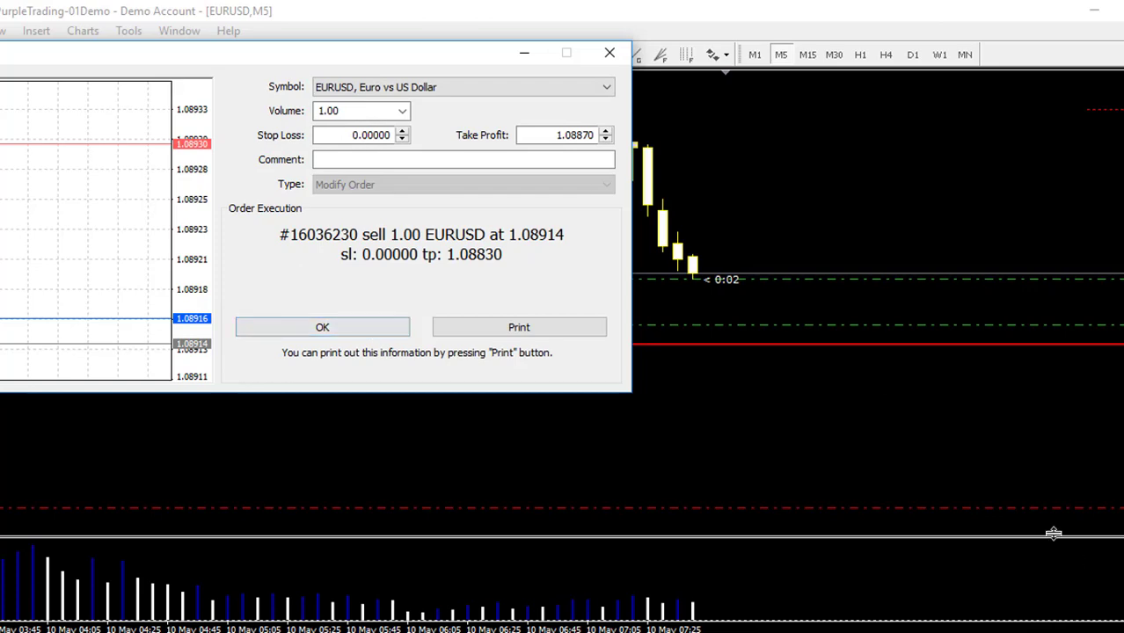
{"action": "left_click", "coordinate": [326, 329]}
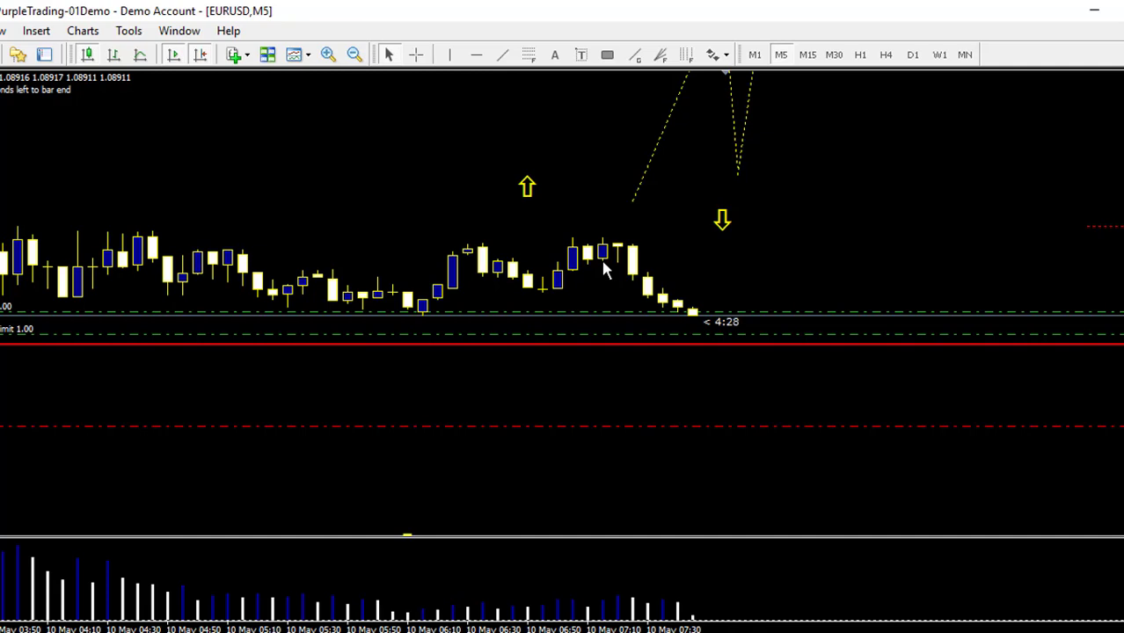
Show the EURUSD chart on the H1 timeframe and check the GoToMeeting chat for new messages.
{"action": "left_click", "coordinate": [860, 54]}
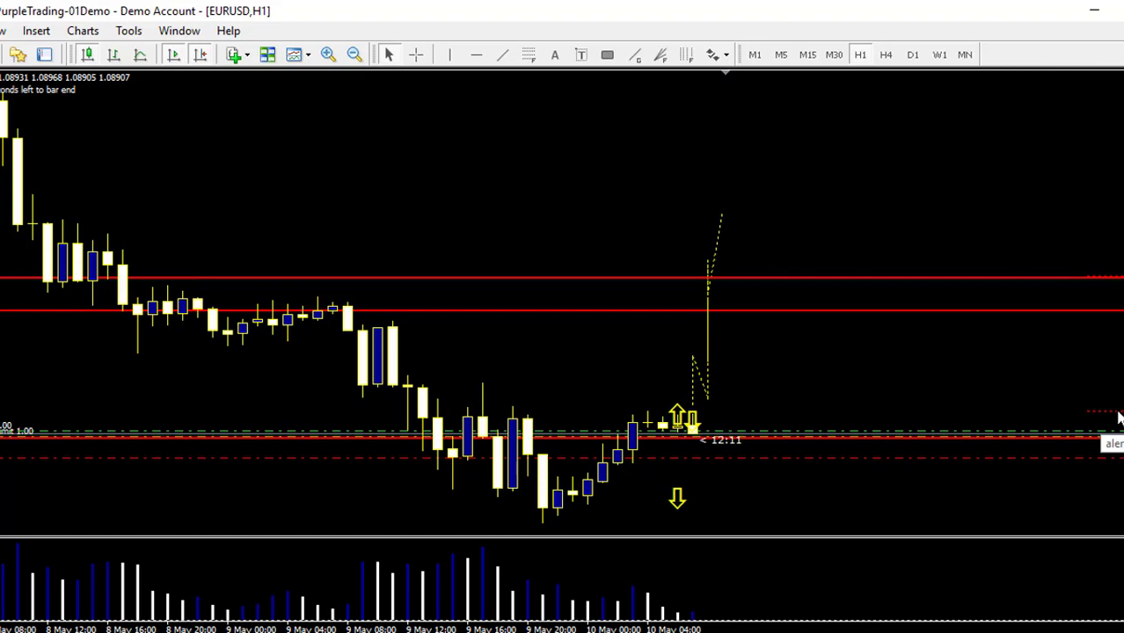
{"action": "key", "text": "alt+Tab"}
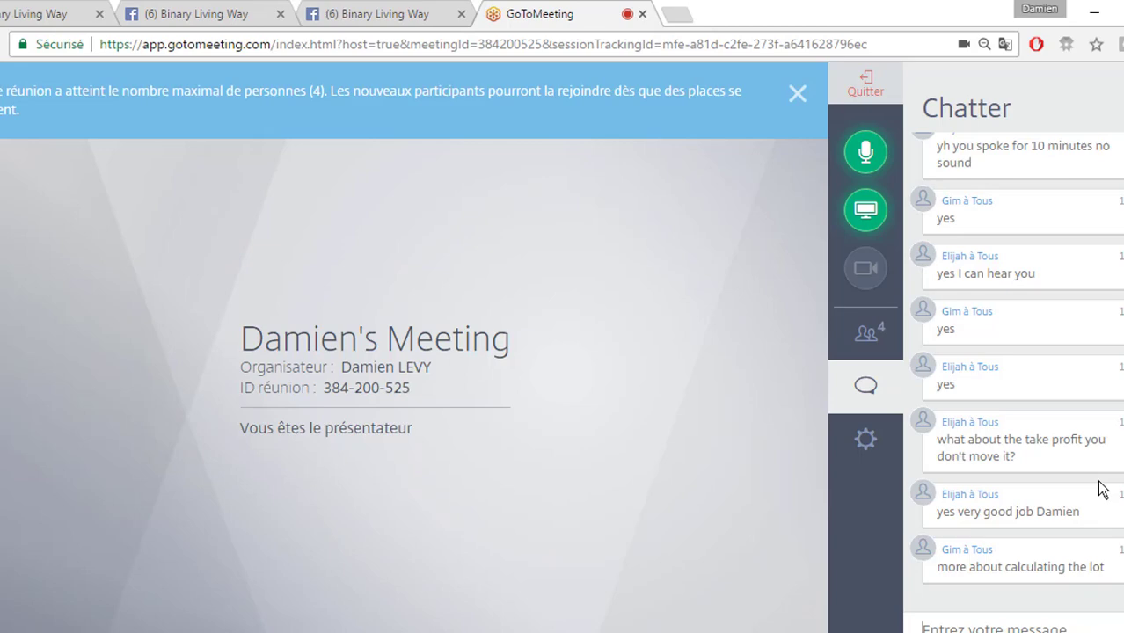
{"action": "left_click", "coordinate": [354, 554]}
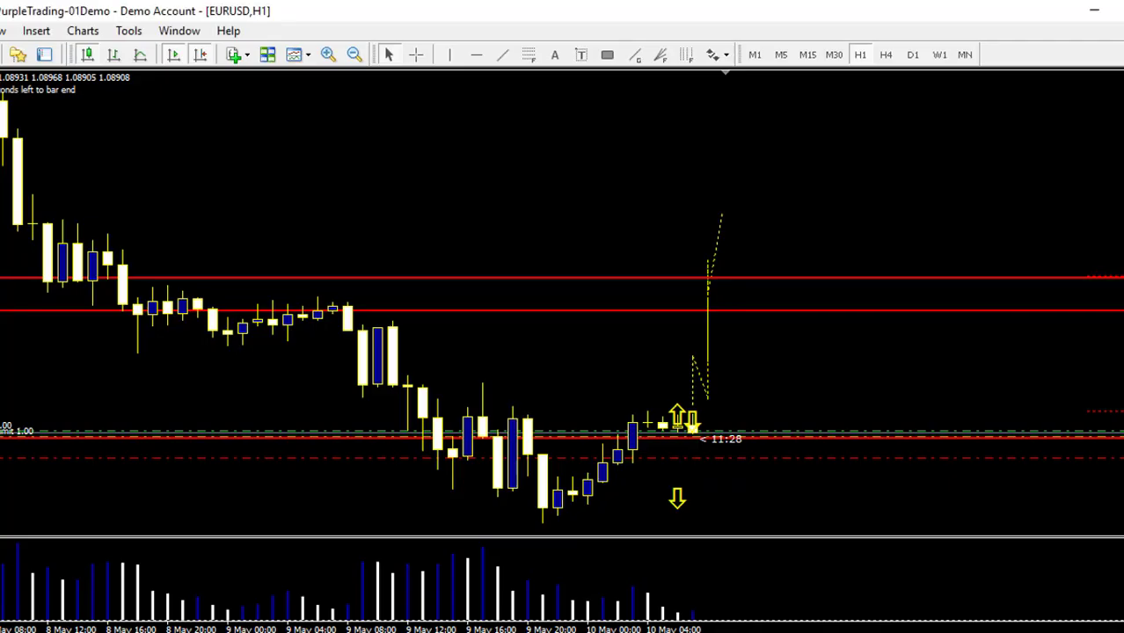
Switch the chart to the M15 timeframe and delete the pending 1.00 Buy Limit order at 1.08897.
{"action": "left_click", "coordinate": [807, 55]}
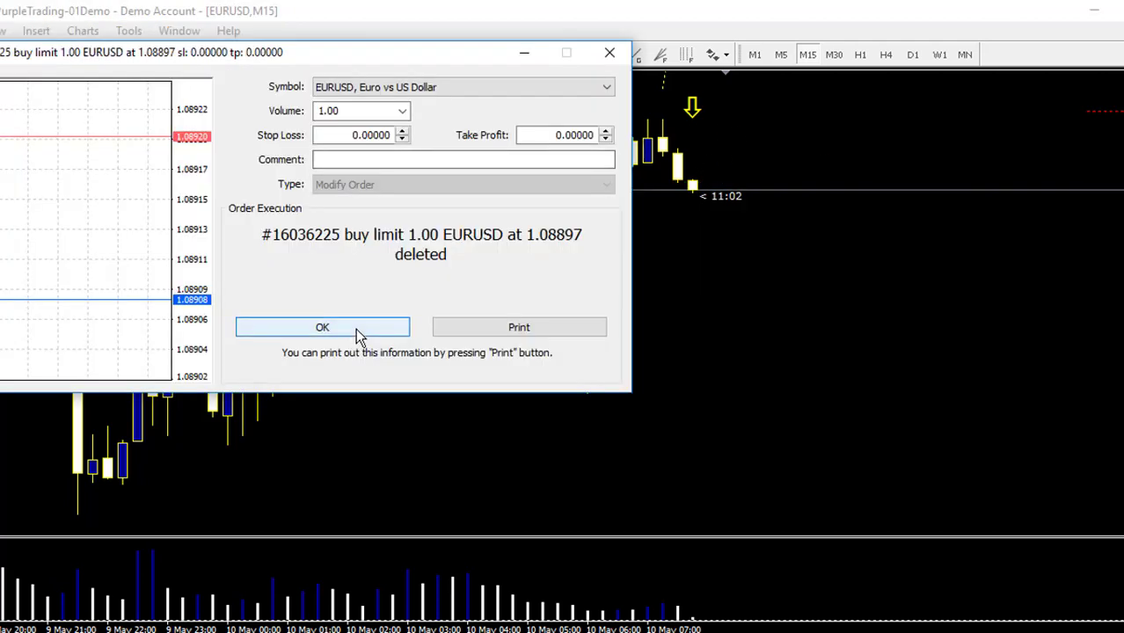
{"action": "left_click", "coordinate": [356, 334]}
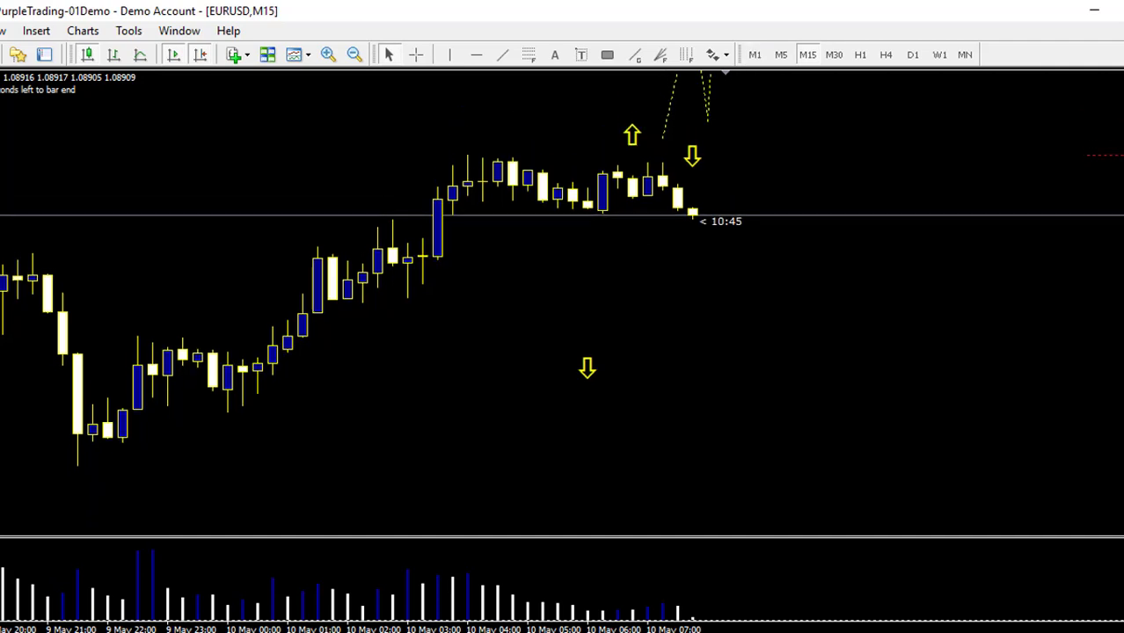
Prepare a pending EURUSD Buy Stop order at 1.08940 with stop loss 1.08900 and take profit 1.09045.
{"action": "right_click", "coordinate": [746, 187]}
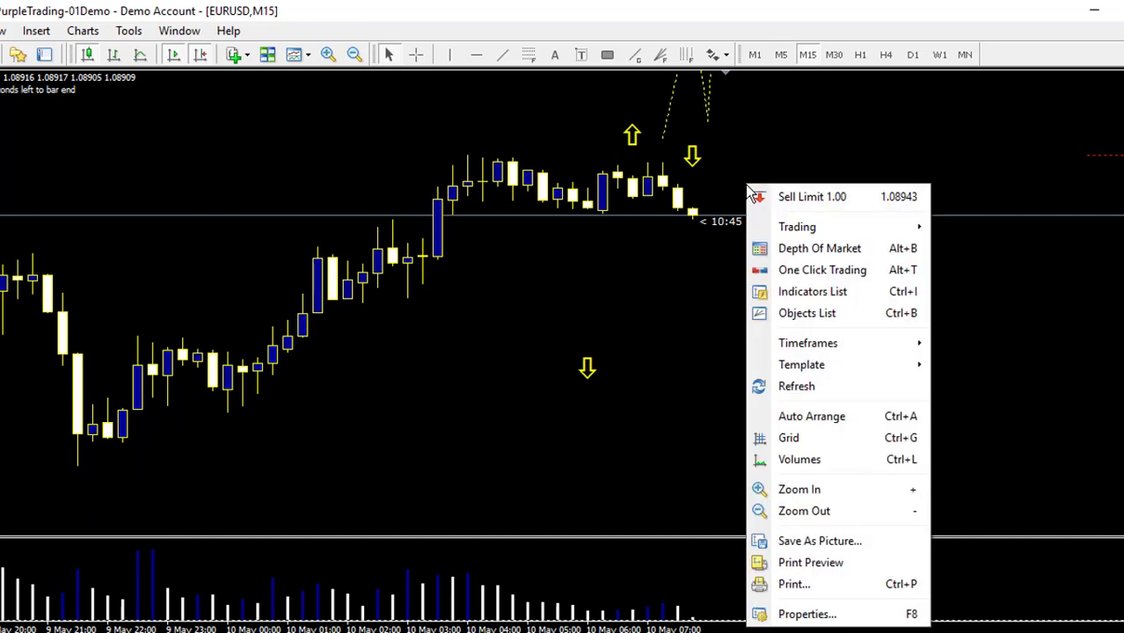
{"action": "mouse_move", "coordinate": [831, 226]}
{"action": "left_click", "coordinate": [972, 310]}
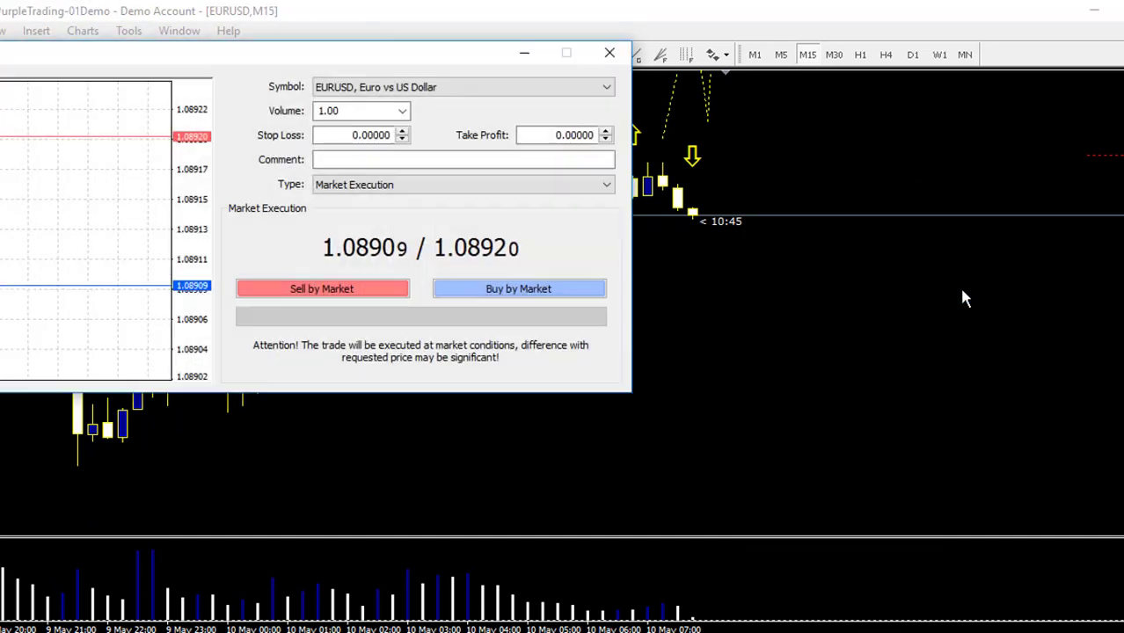
{"action": "left_click", "coordinate": [420, 186]}
{"action": "left_click", "coordinate": [352, 214]}
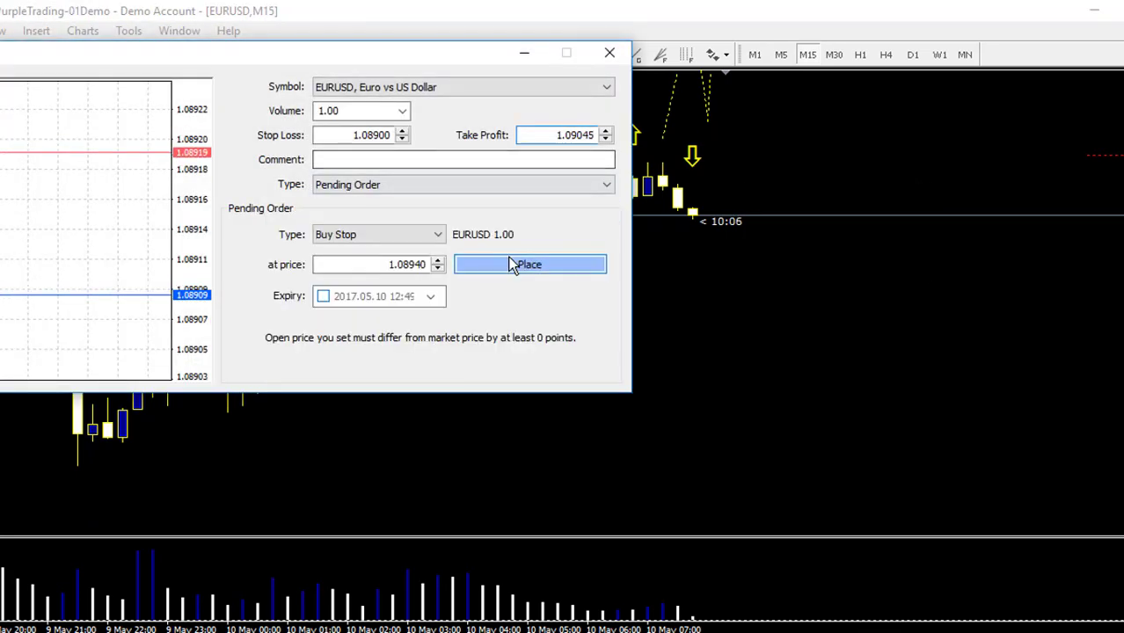
Set the order volume to 0.01 and the entry price to 1.08963, and place the Buy Stop.
{"action": "left_click", "coordinate": [403, 113]}
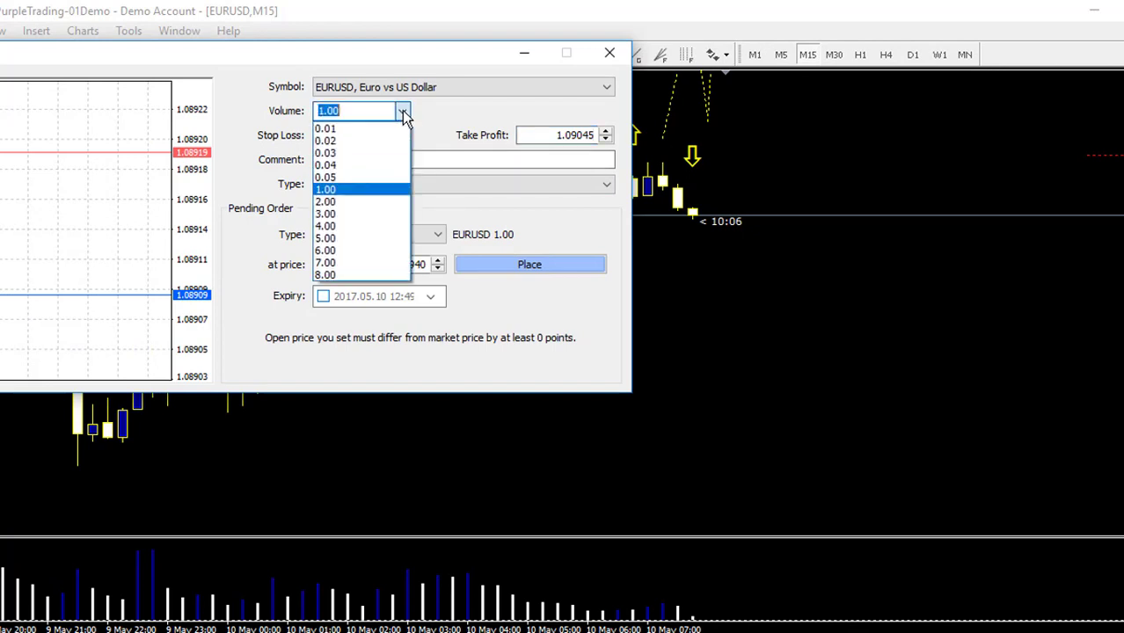
{"action": "left_click", "coordinate": [363, 128]}
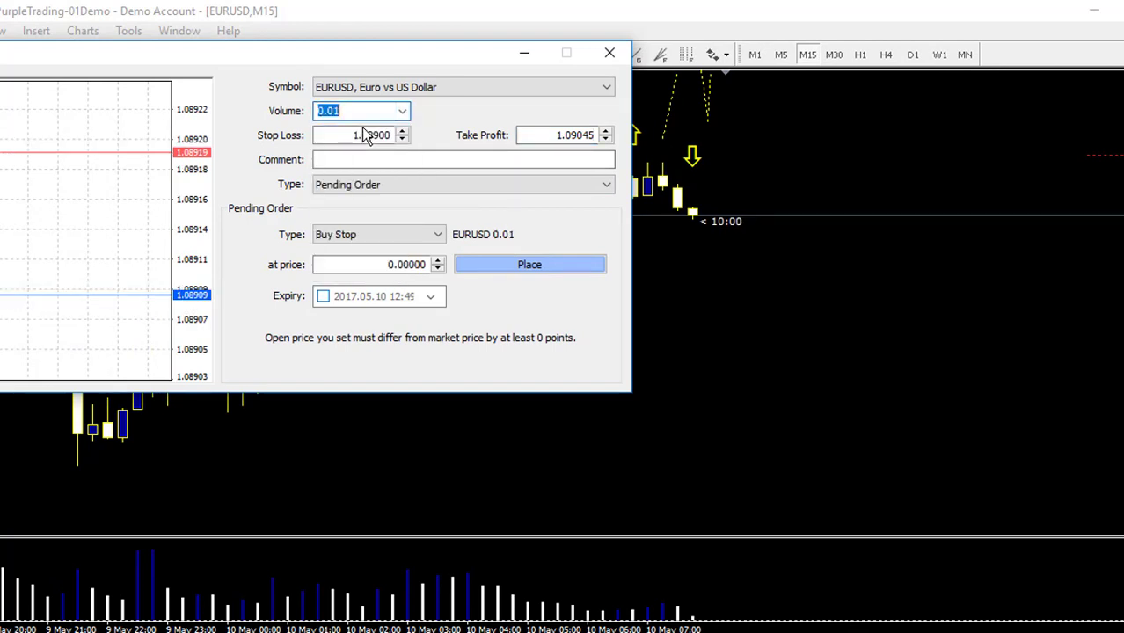
{"action": "left_click", "coordinate": [491, 264]}
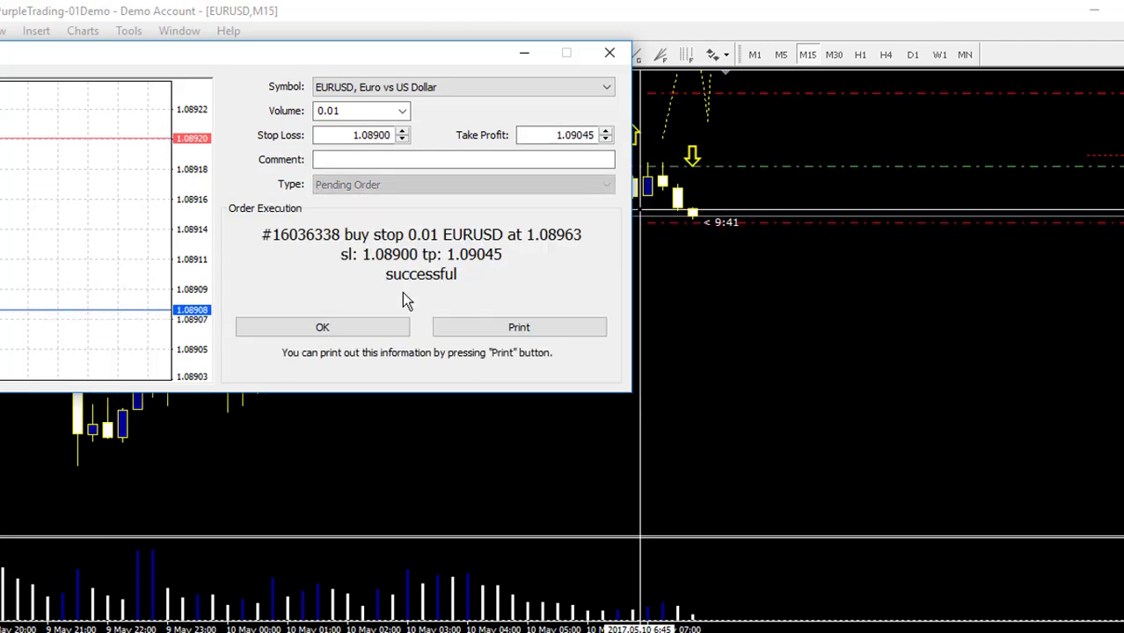
{"action": "left_click", "coordinate": [364, 327]}
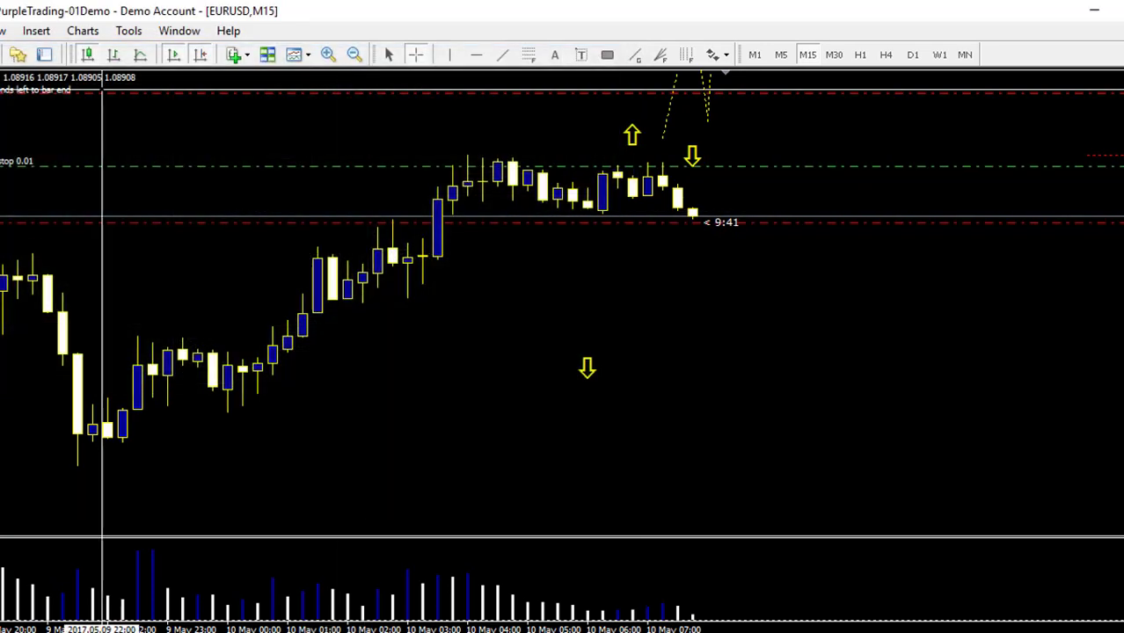
Reread the lot calculation request in the GoToMeeting chat and go back to the M15 chart.
{"action": "left_click", "coordinate": [897, 217]}
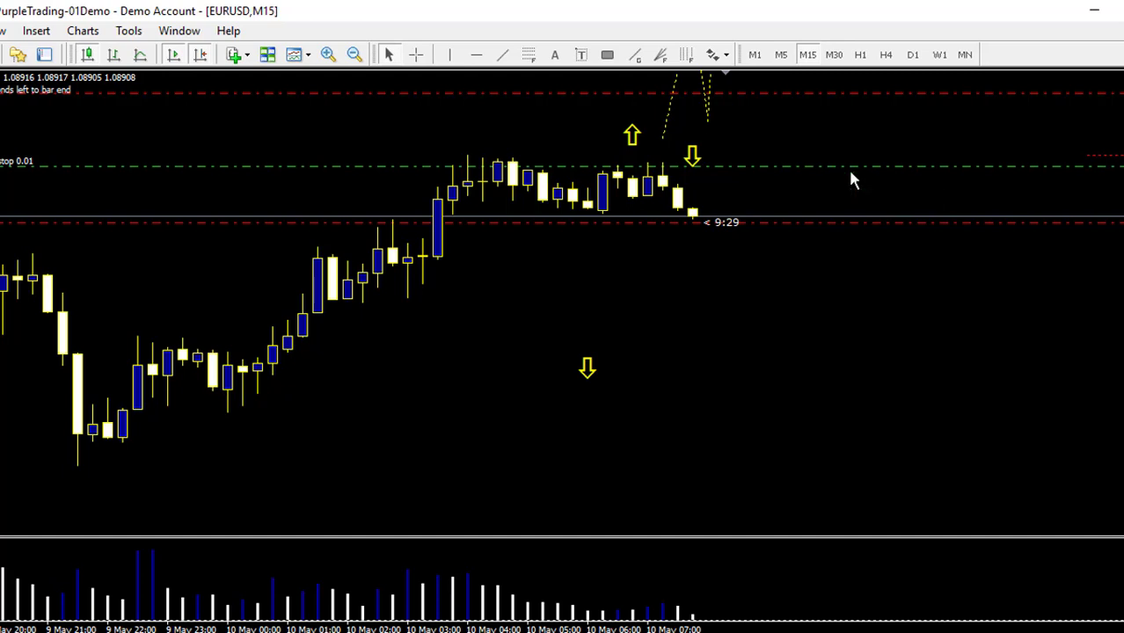
{"action": "right_click", "coordinate": [776, 239]}
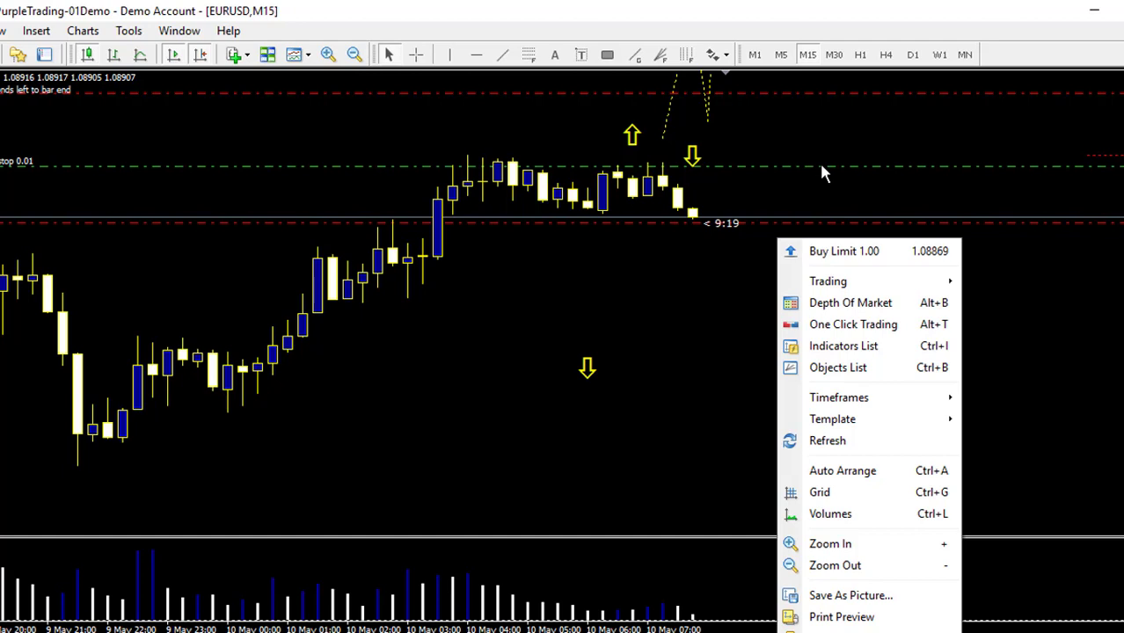
{"action": "left_click", "coordinate": [360, 632]}
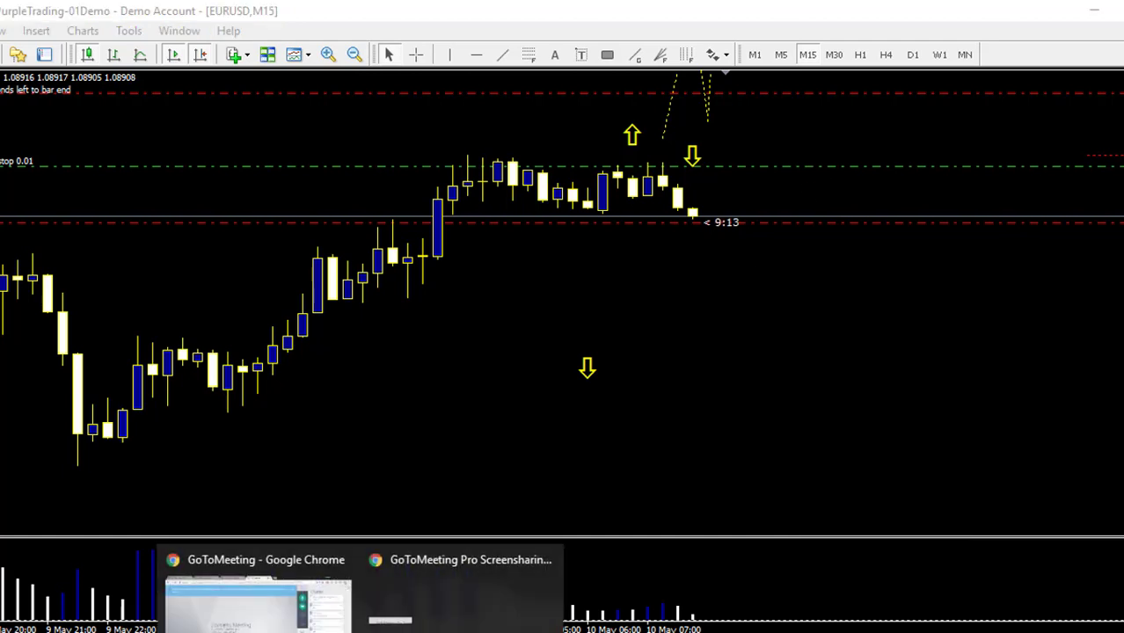
{"action": "left_click", "coordinate": [251, 616]}
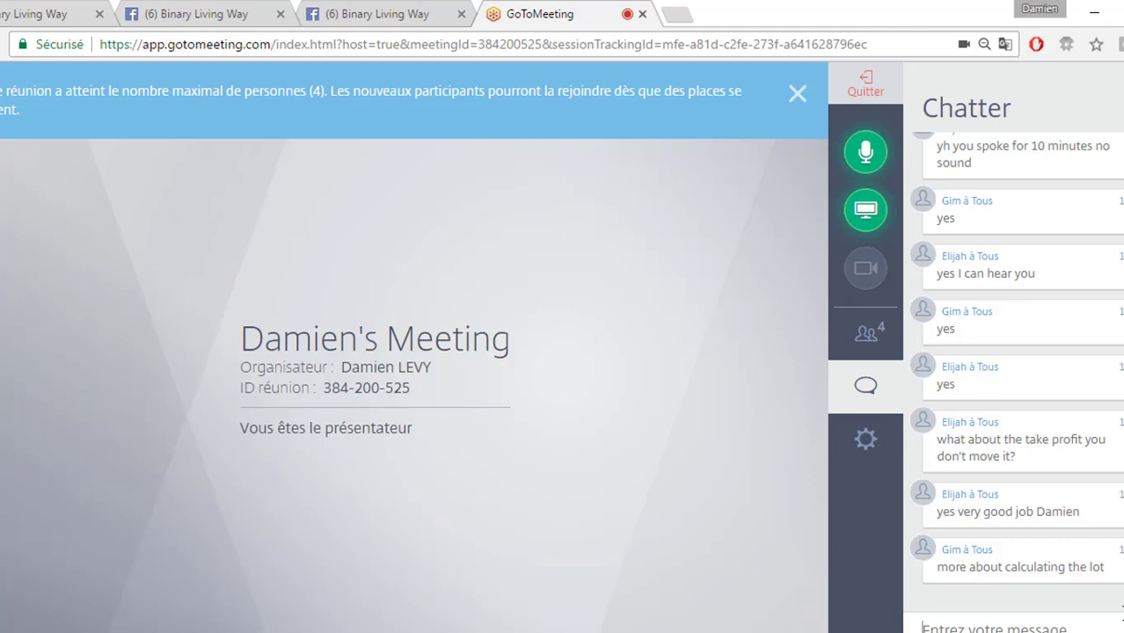
{"action": "left_click", "coordinate": [1100, 14]}
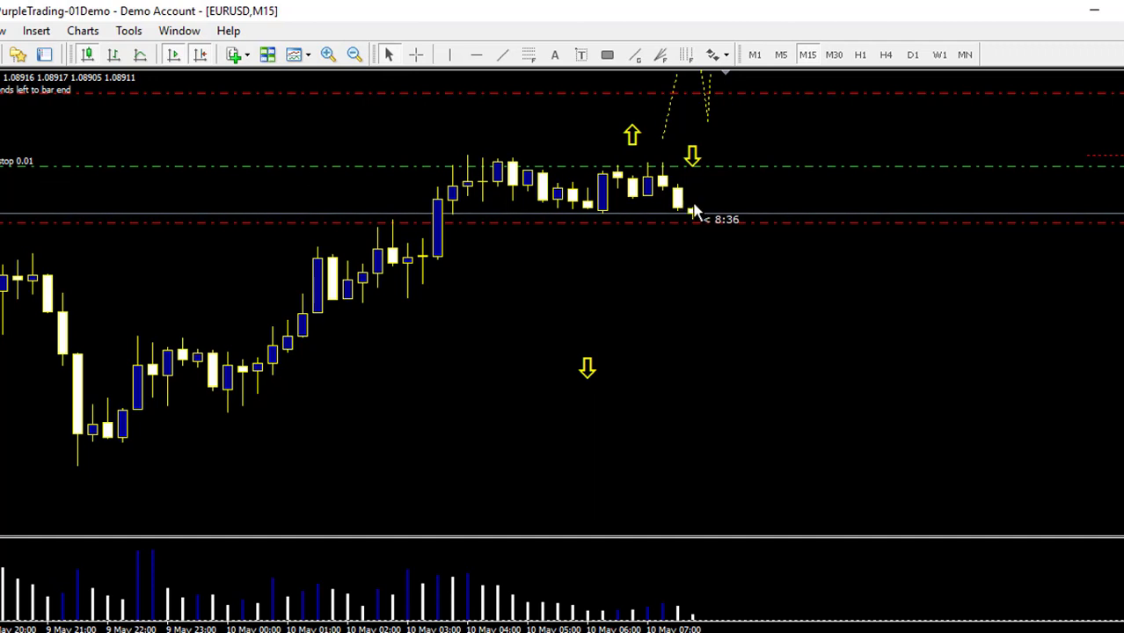
Replace the 0.01 Buy Stop with a 0.02 EURUSD Buy Stop at 1.08975, stop loss 1.08940 and take profit 1.09000.
{"action": "double_click", "coordinate": [810, 167]}
{"action": "left_click", "coordinate": [401, 111]}
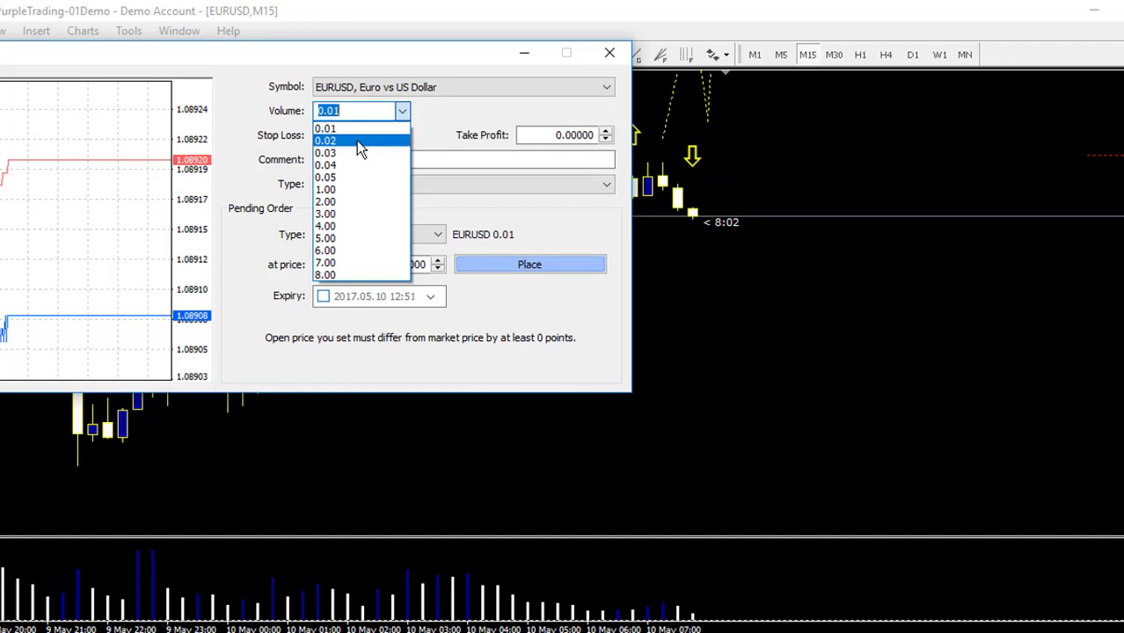
{"action": "left_click", "coordinate": [357, 140]}
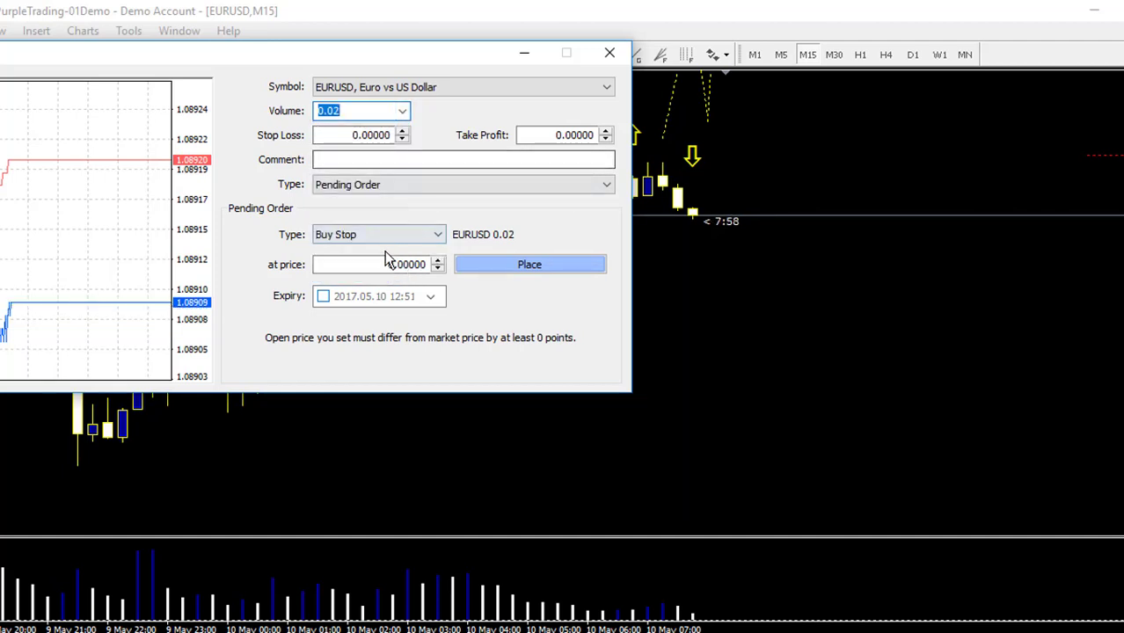
{"action": "left_click_drag", "start_coordinate": [386, 264], "coordinate": [428, 265]}
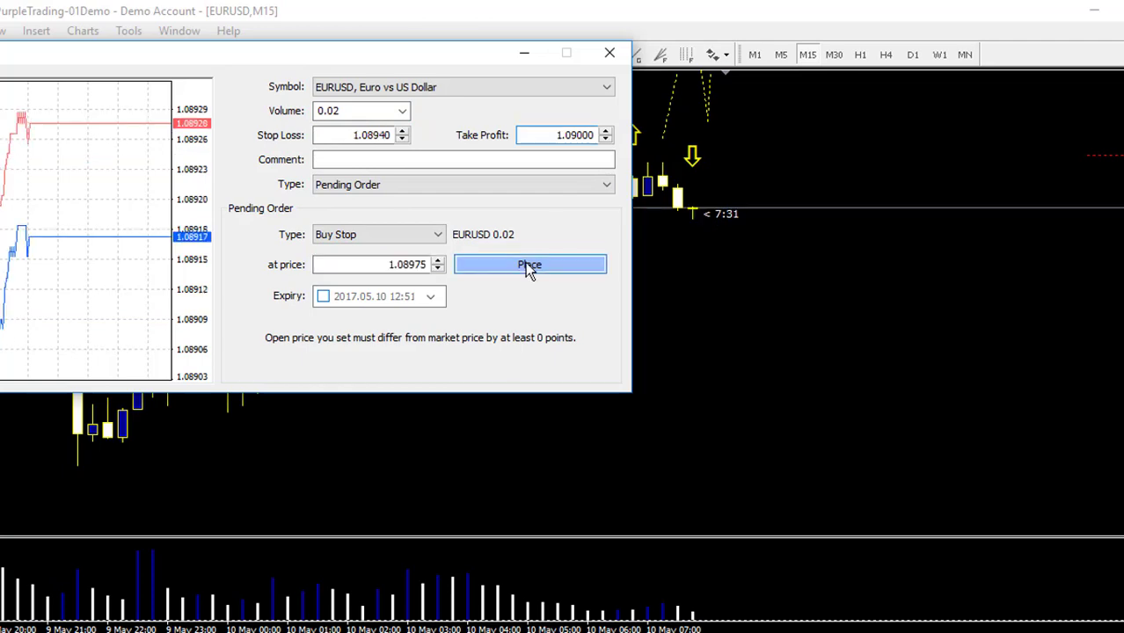
{"action": "left_click", "coordinate": [525, 262]}
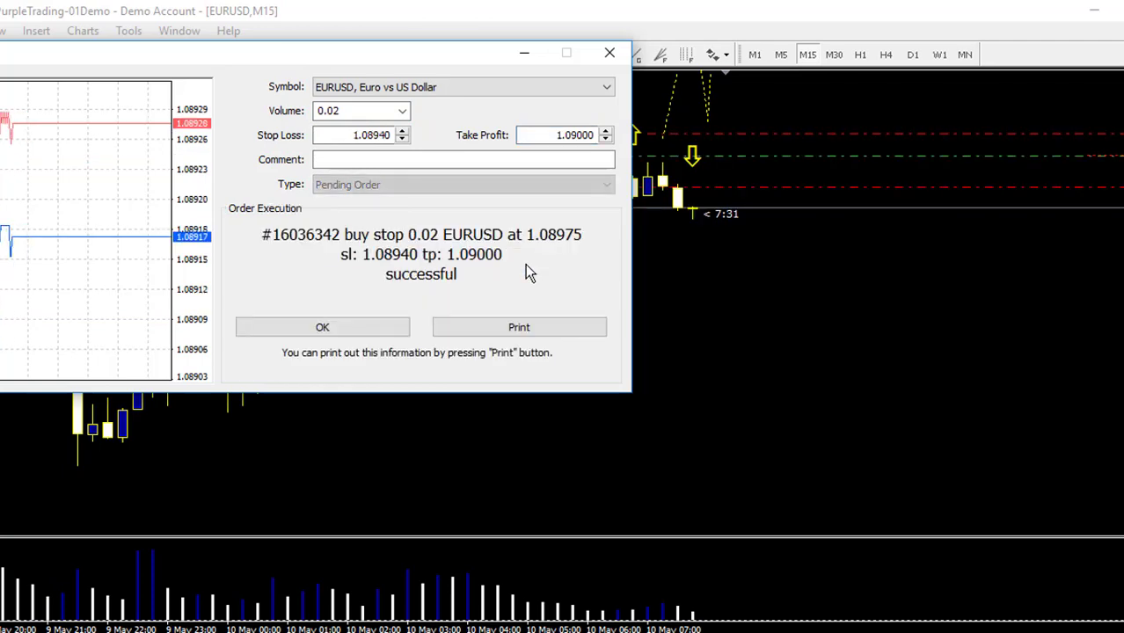
Close the order confirmation, read the newest question in the GoToMeeting chat and return to the EURUSD M15 chart.
{"action": "left_click", "coordinate": [343, 328]}
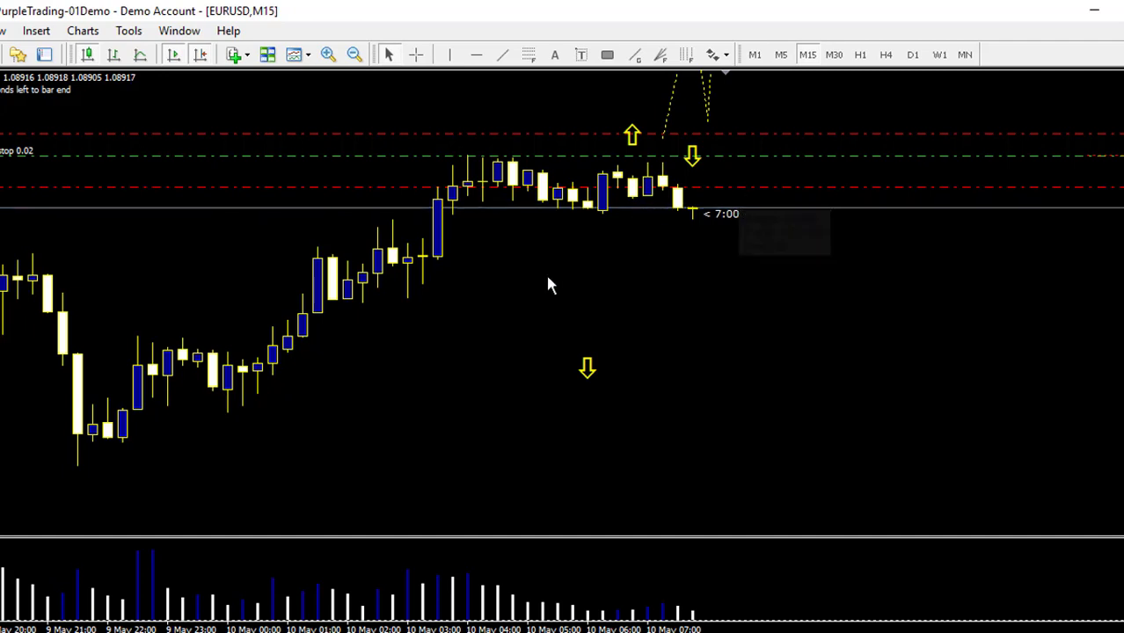
{"action": "mouse_move", "coordinate": [361, 632]}
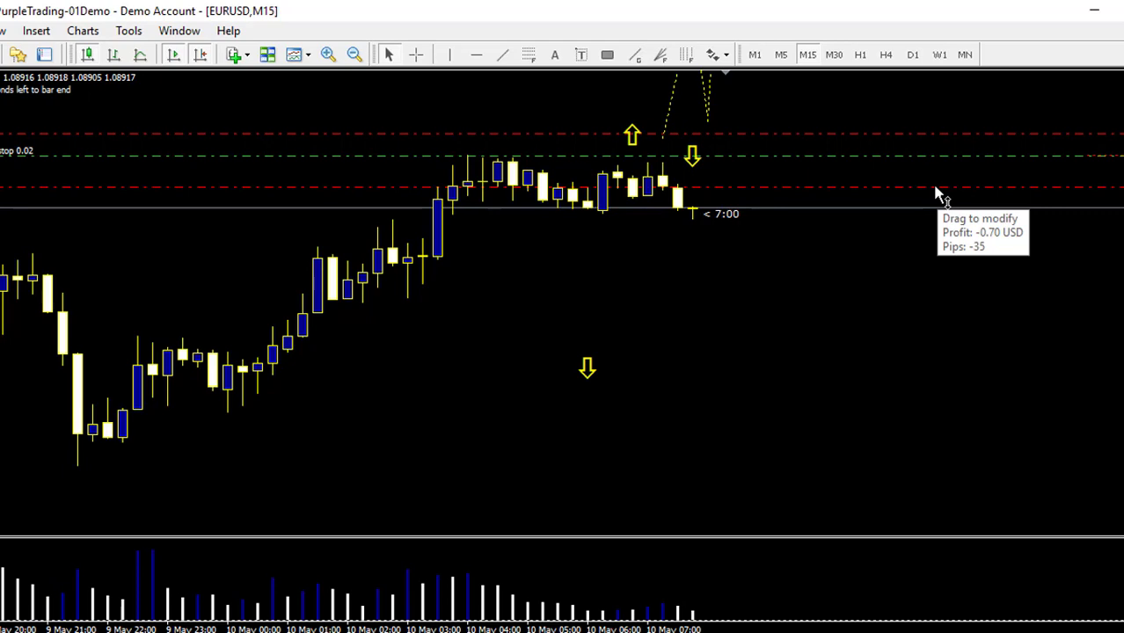
{"action": "key", "text": "alt+Tab"}
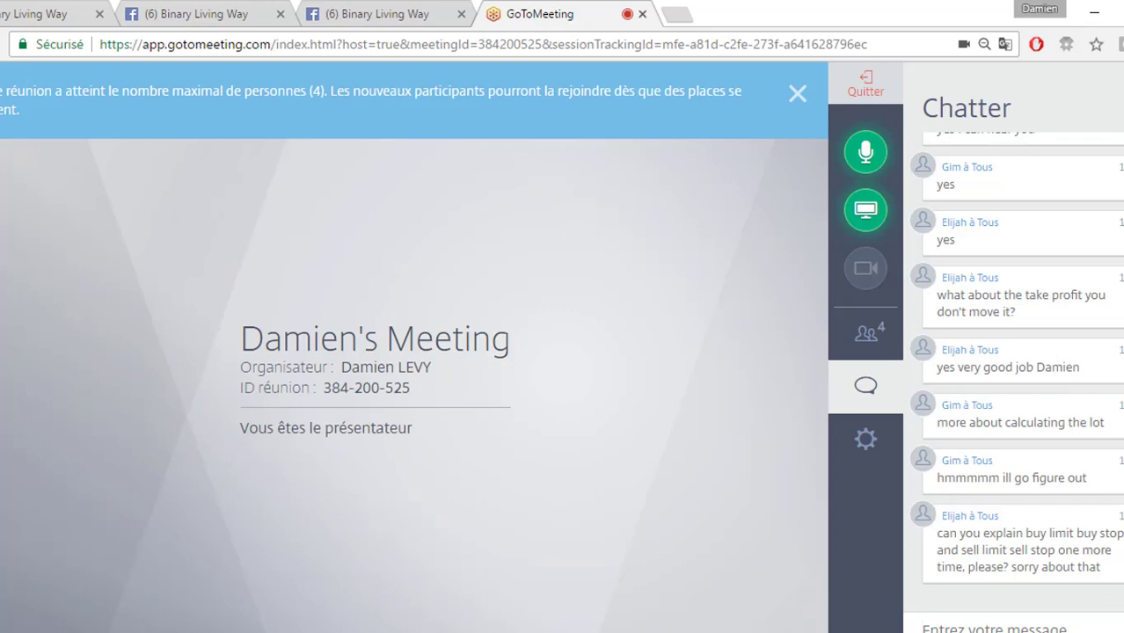
{"action": "left_click", "coordinate": [406, 632]}
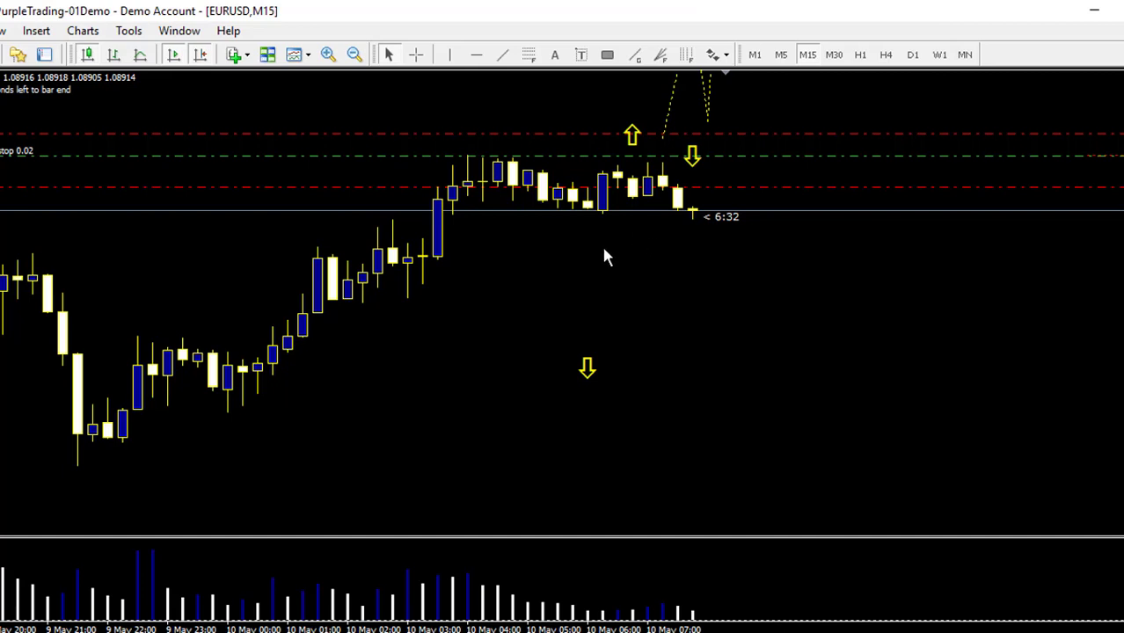
Delete the pending 0.02 EURUSD Buy Stop order at 1.08975.
{"action": "right_click", "coordinate": [805, 186]}
{"action": "left_click", "coordinate": [856, 253]}
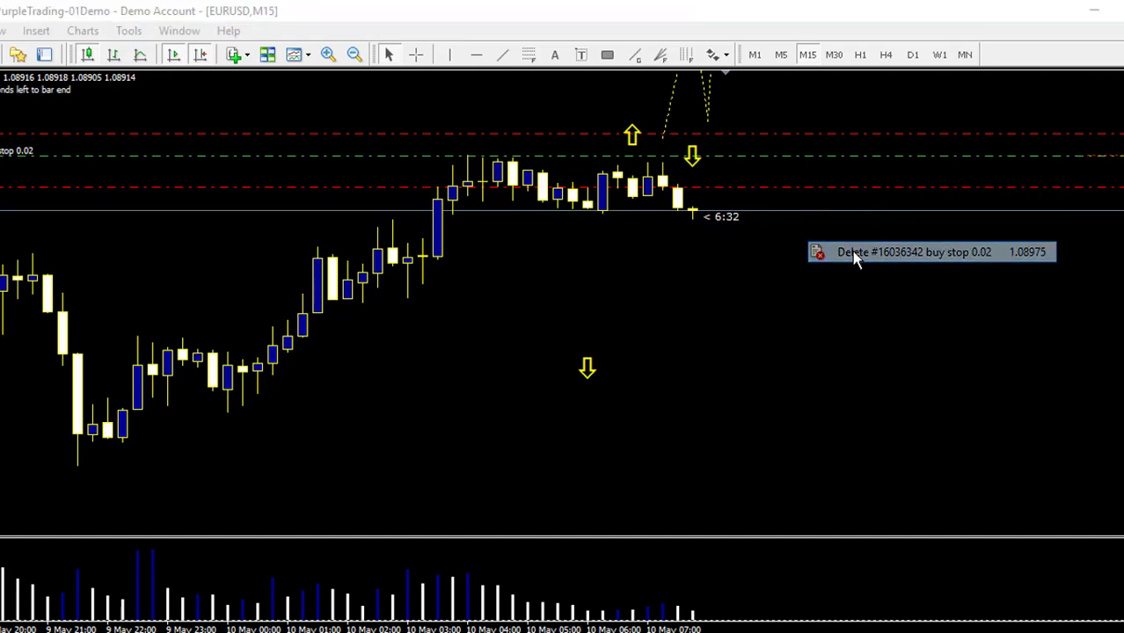
{"action": "left_click", "coordinate": [525, 308]}
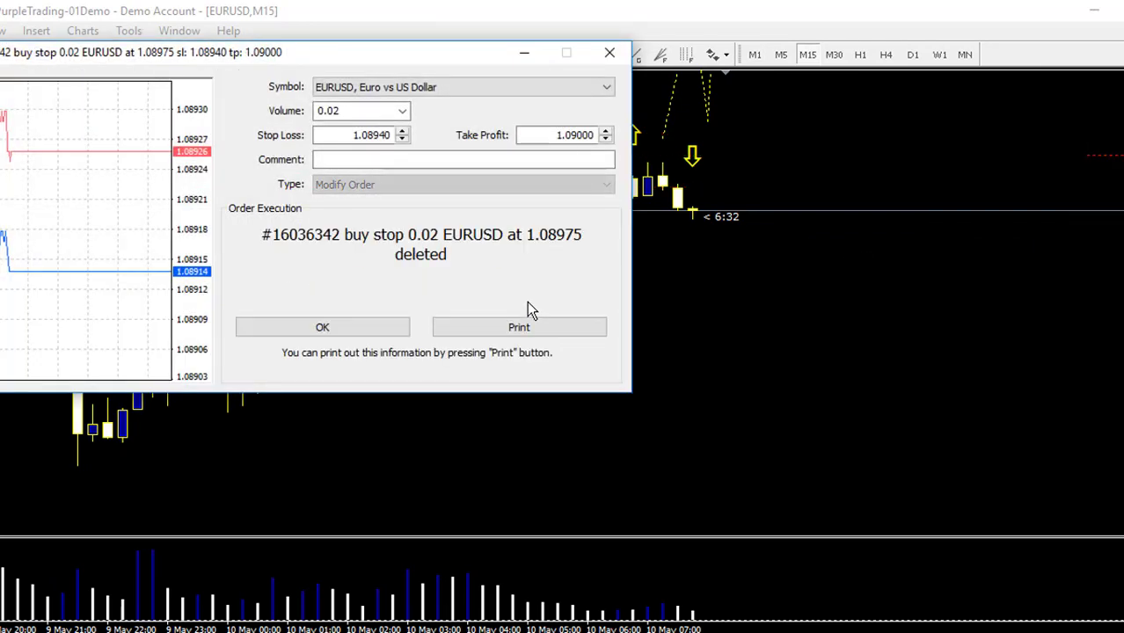
{"action": "left_click", "coordinate": [315, 332]}
{"action": "right_click", "coordinate": [740, 226]}
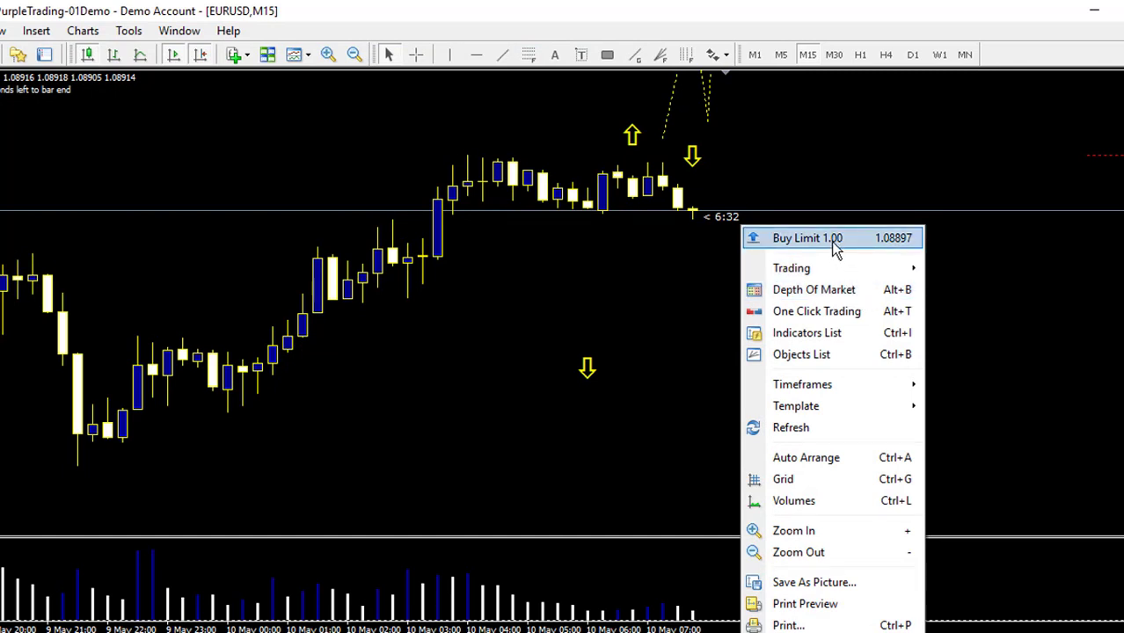
{"action": "left_click", "coordinate": [648, 244]}
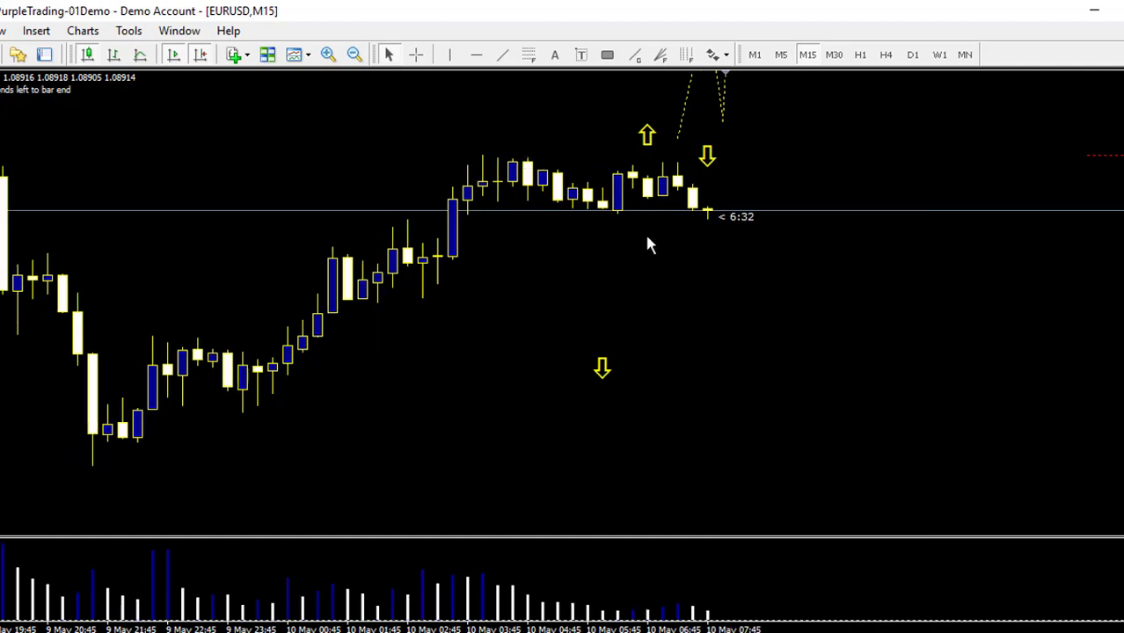
Draw a horizontal line at about 1.08883 below the current price, plus trendlines showing price falling to it and rebounding.
{"action": "left_click", "coordinate": [476, 54]}
{"action": "left_click_drag", "start_coordinate": [758, 230], "coordinate": [762, 237]}
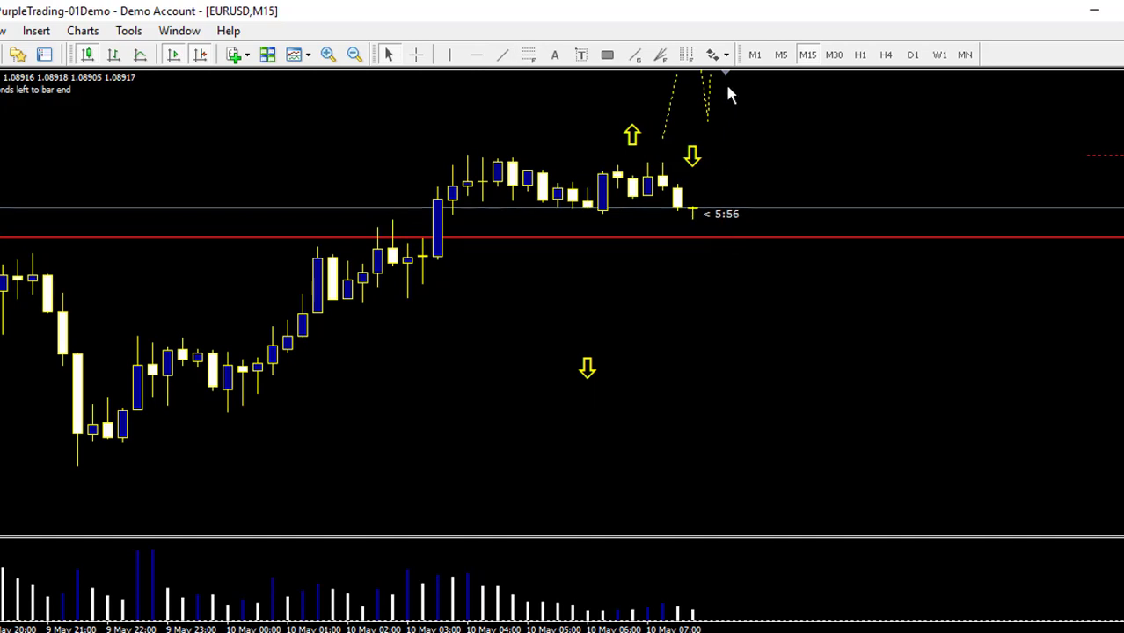
{"action": "left_click", "coordinate": [503, 54]}
{"action": "left_click_drag", "start_coordinate": [753, 201], "coordinate": [783, 236]}
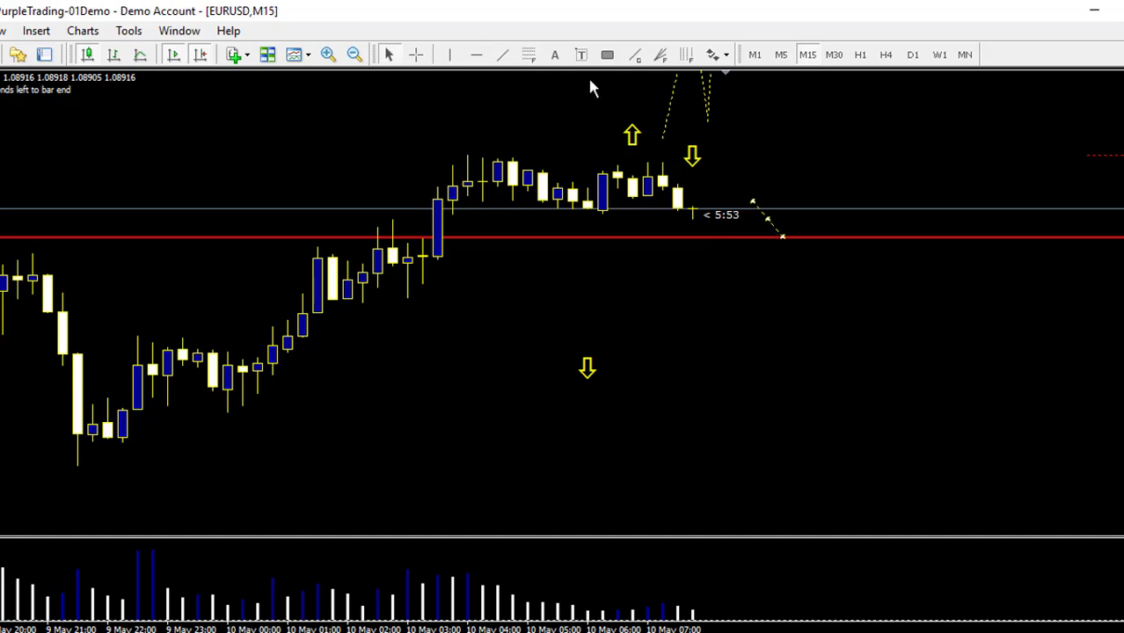
{"action": "left_click", "coordinate": [502, 55]}
{"action": "left_click_drag", "start_coordinate": [782, 236], "coordinate": [842, 164]}
Place a 0.02 EURUSD Buy Limit pending order at the red horizontal line's price, 1.08883.
{"action": "right_click", "coordinate": [792, 315]}
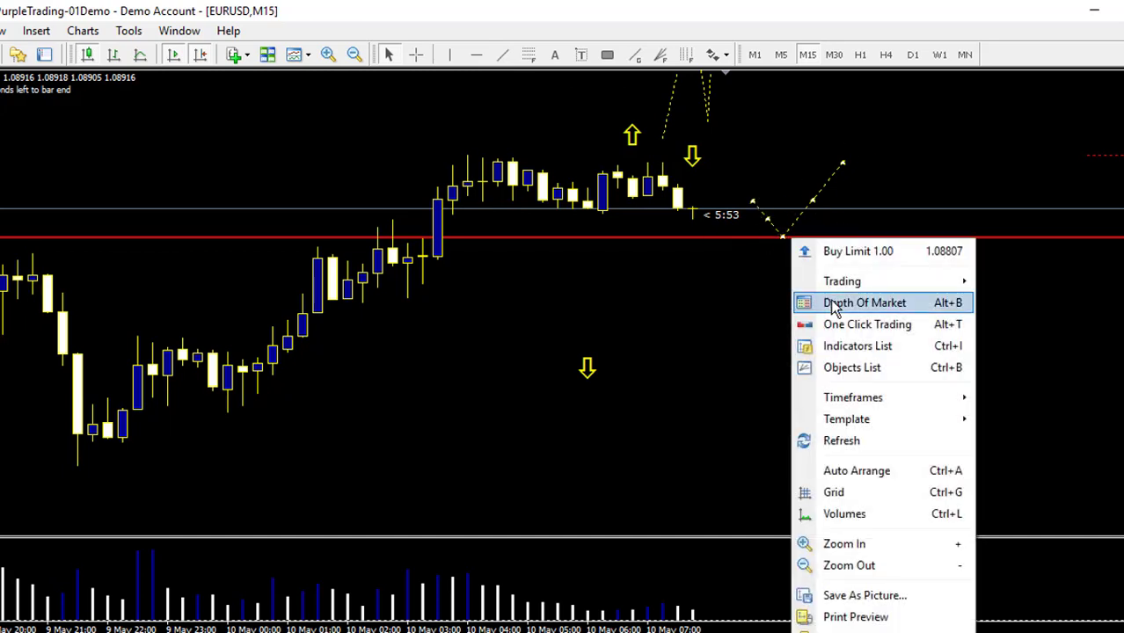
{"action": "mouse_move", "coordinate": [922, 283]}
{"action": "left_click", "coordinate": [1007, 362]}
{"action": "left_click", "coordinate": [378, 186]}
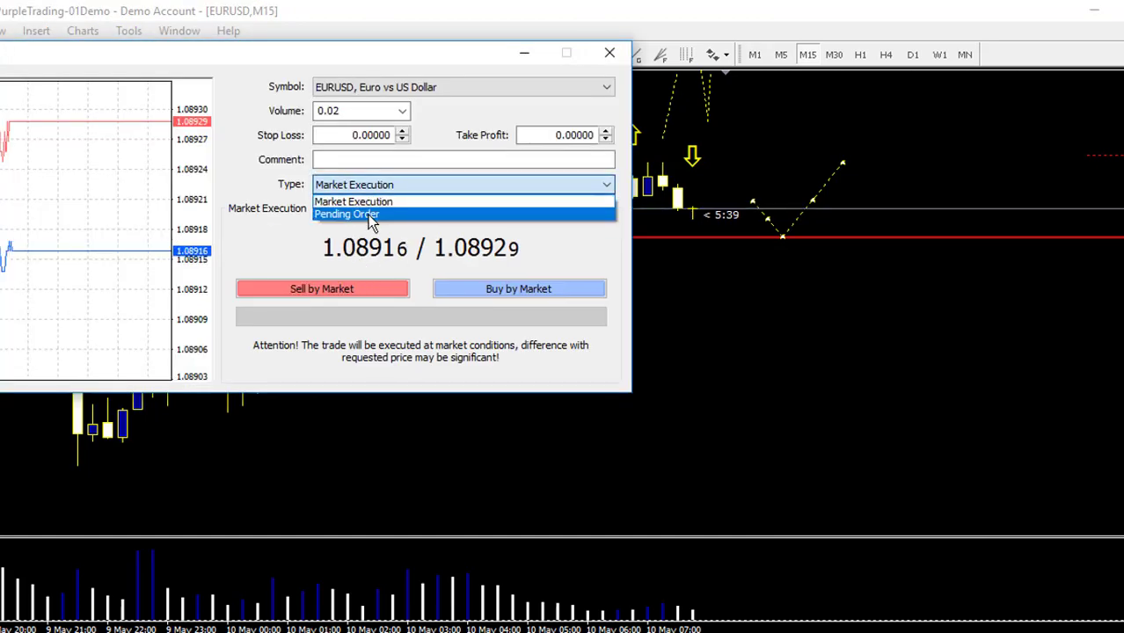
{"action": "left_click", "coordinate": [369, 215]}
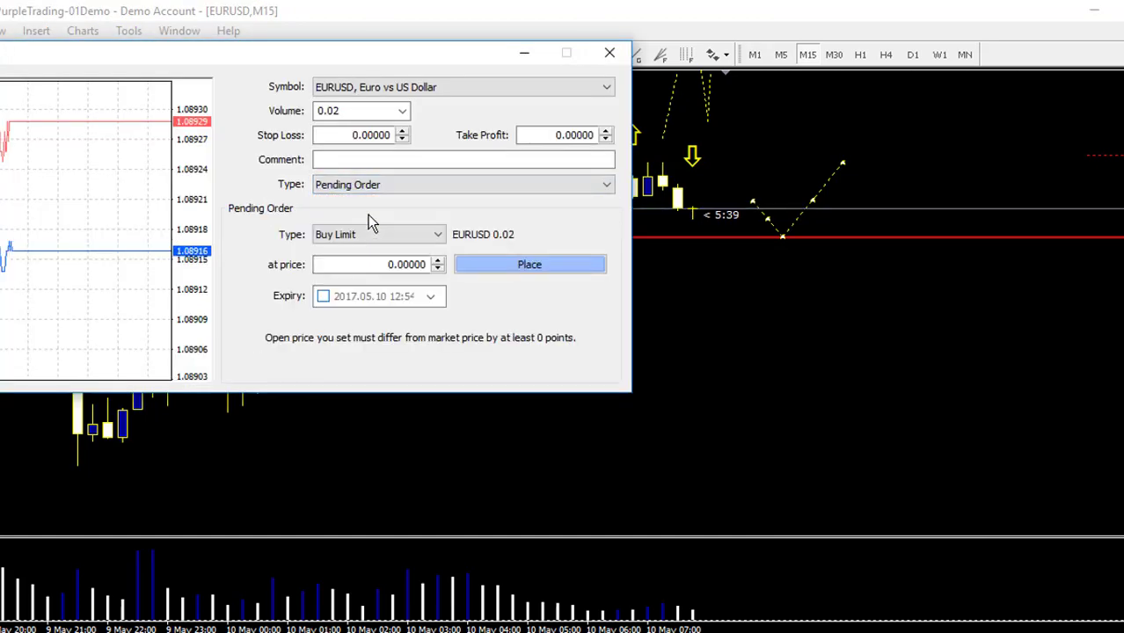
{"action": "double_click", "coordinate": [405, 264]}
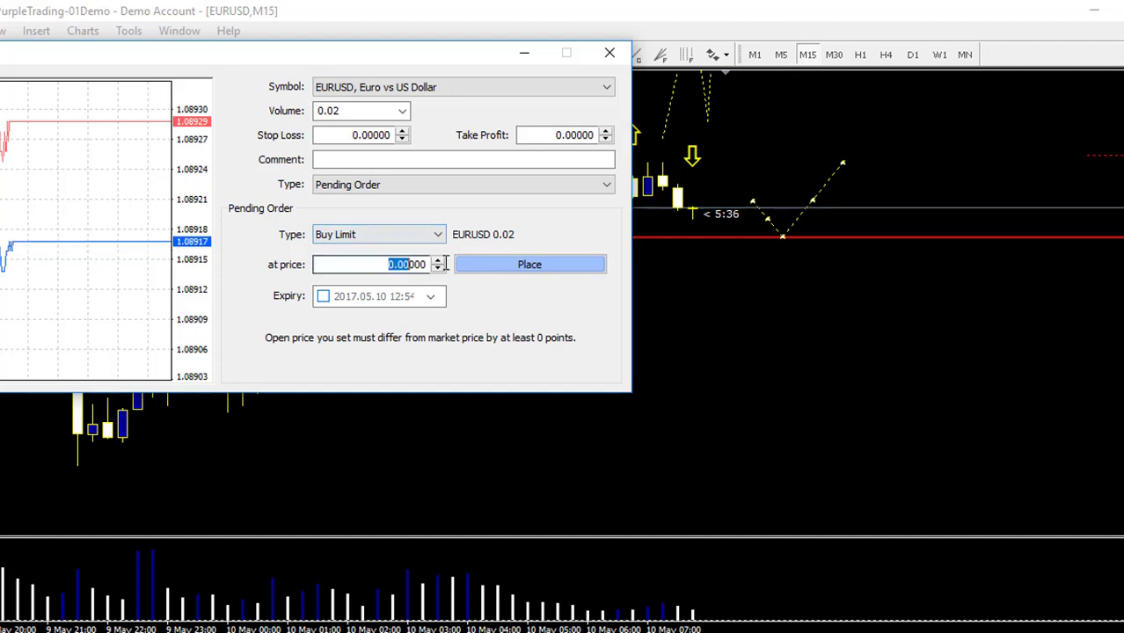
{"action": "middle_click", "coordinate": [1069, 239]}
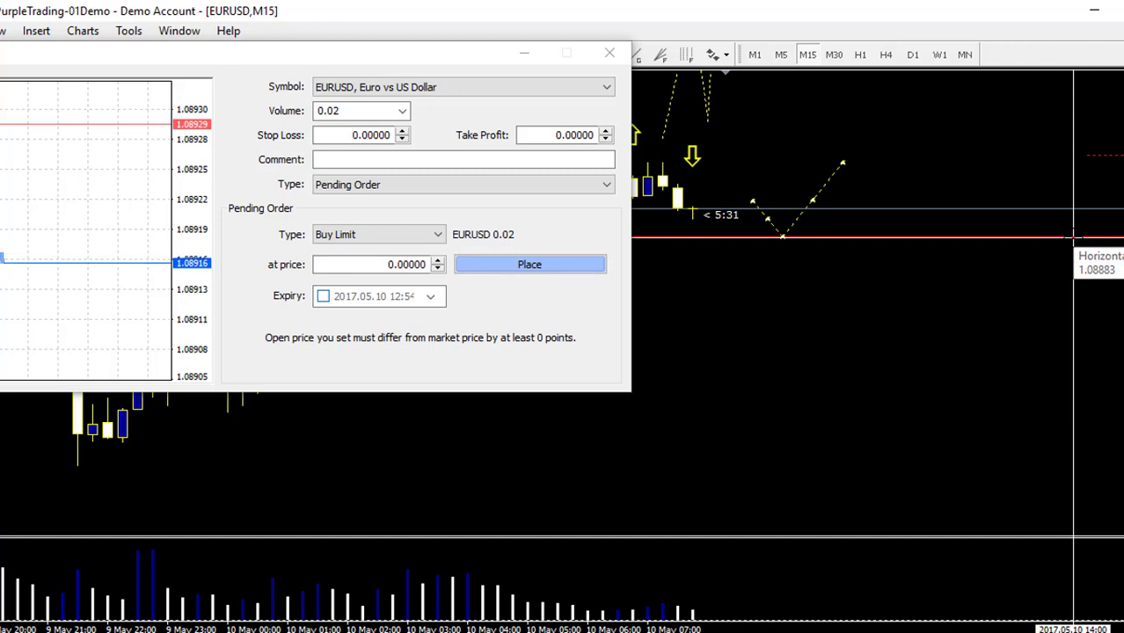
{"action": "left_click", "coordinate": [436, 267]}
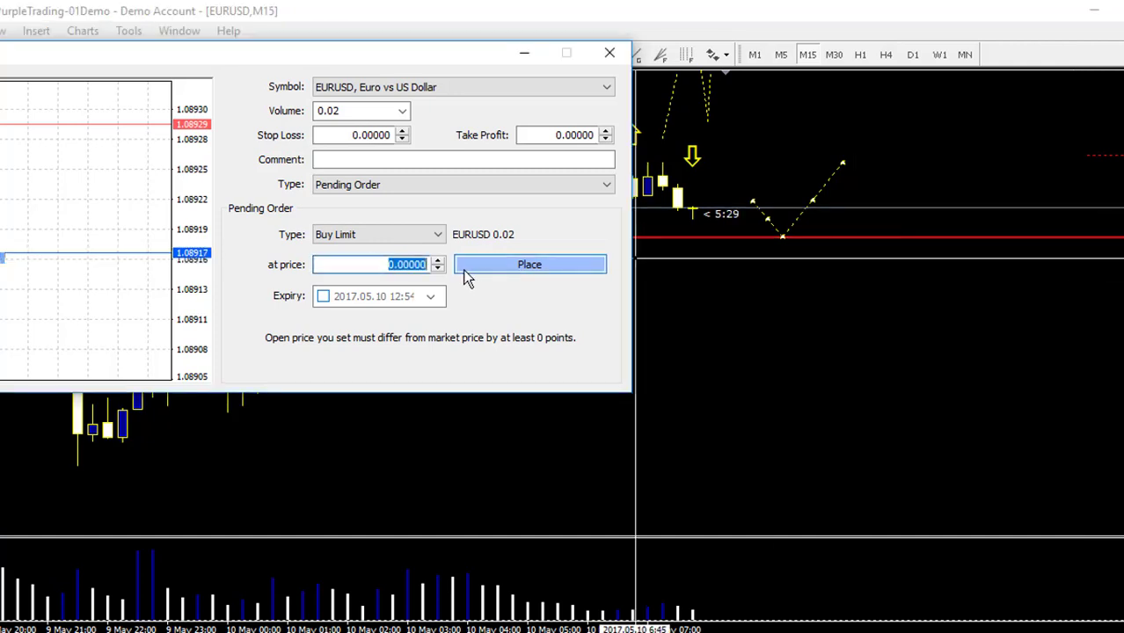
{"action": "type", "text": "1.08883"}
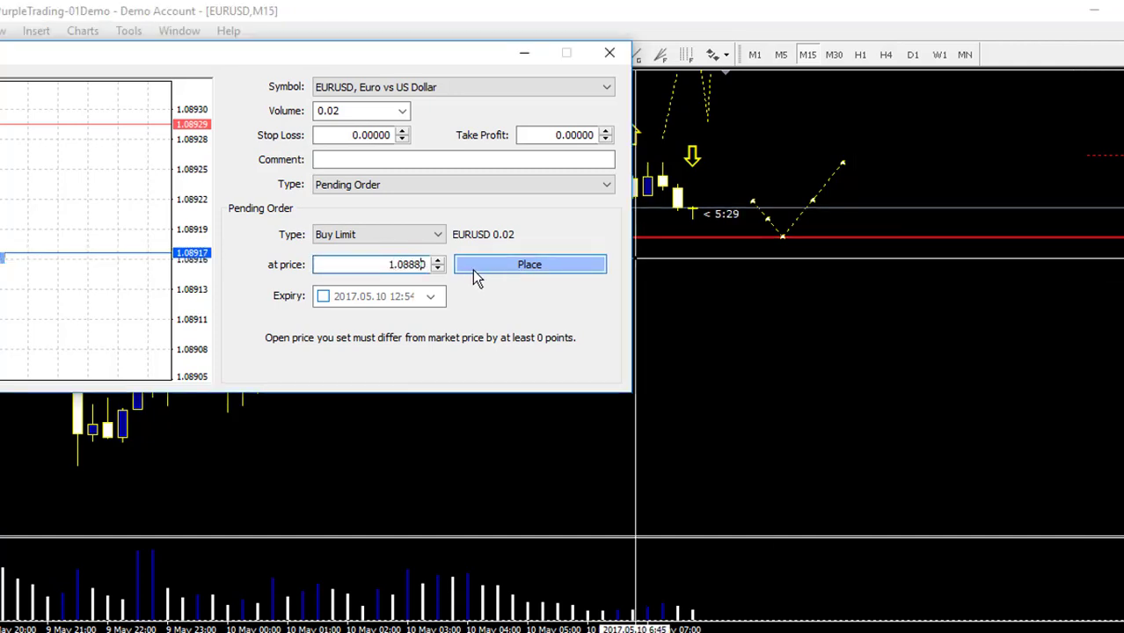
{"action": "left_click", "coordinate": [552, 265]}
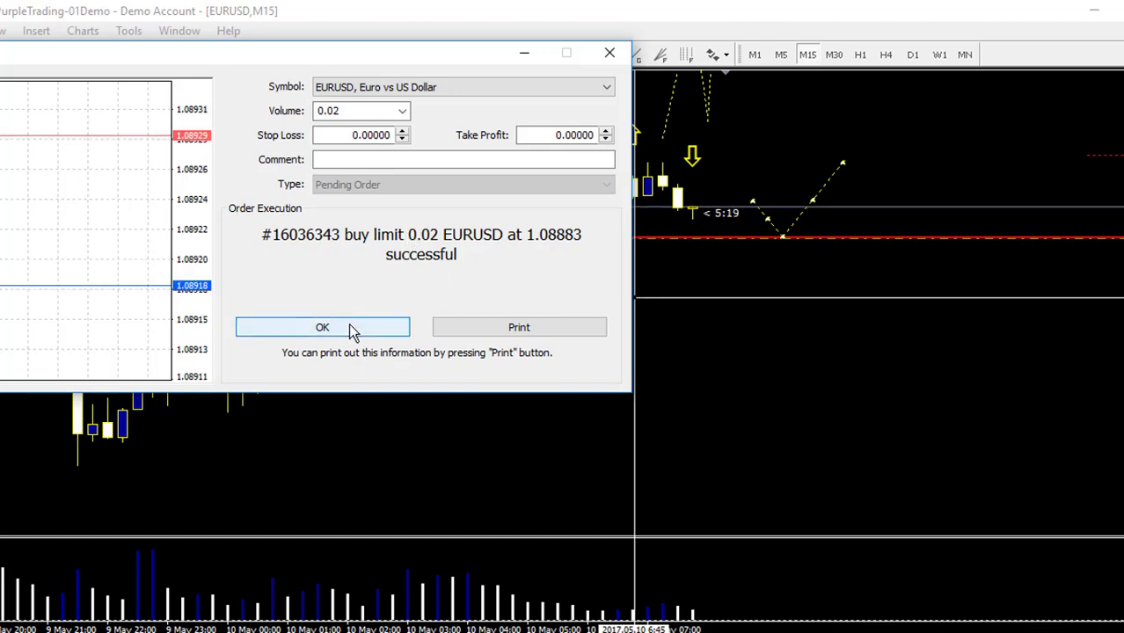
{"action": "left_click", "coordinate": [352, 328]}
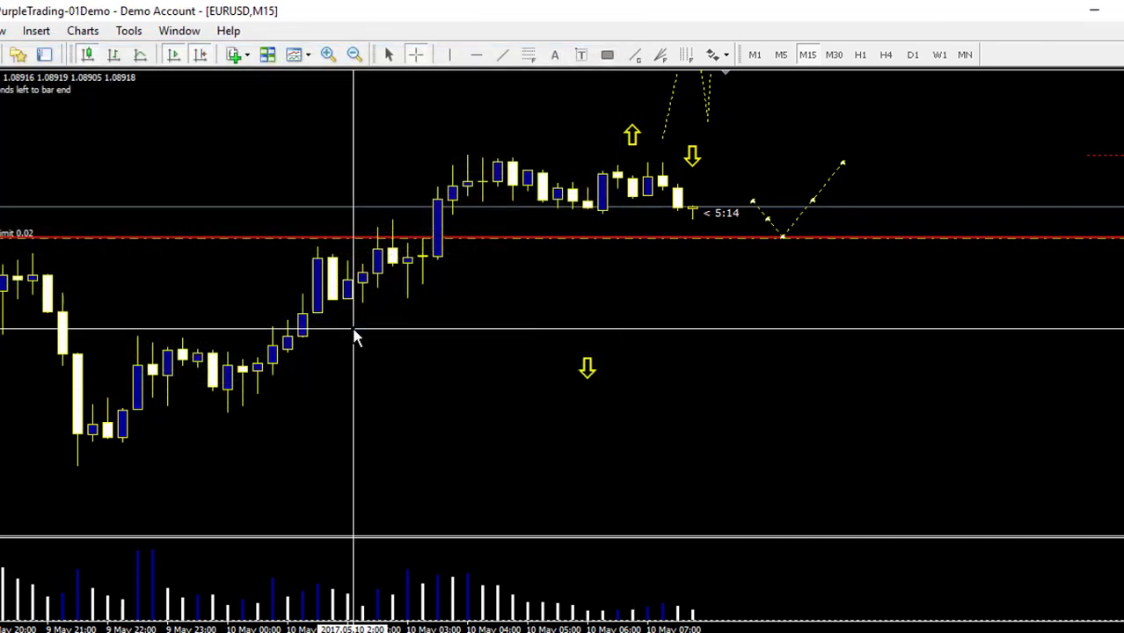
Start a new 0.02 EURUSD pending order of type Buy Stop.
{"action": "right_click", "coordinate": [579, 264]}
{"action": "mouse_move", "coordinate": [661, 290]}
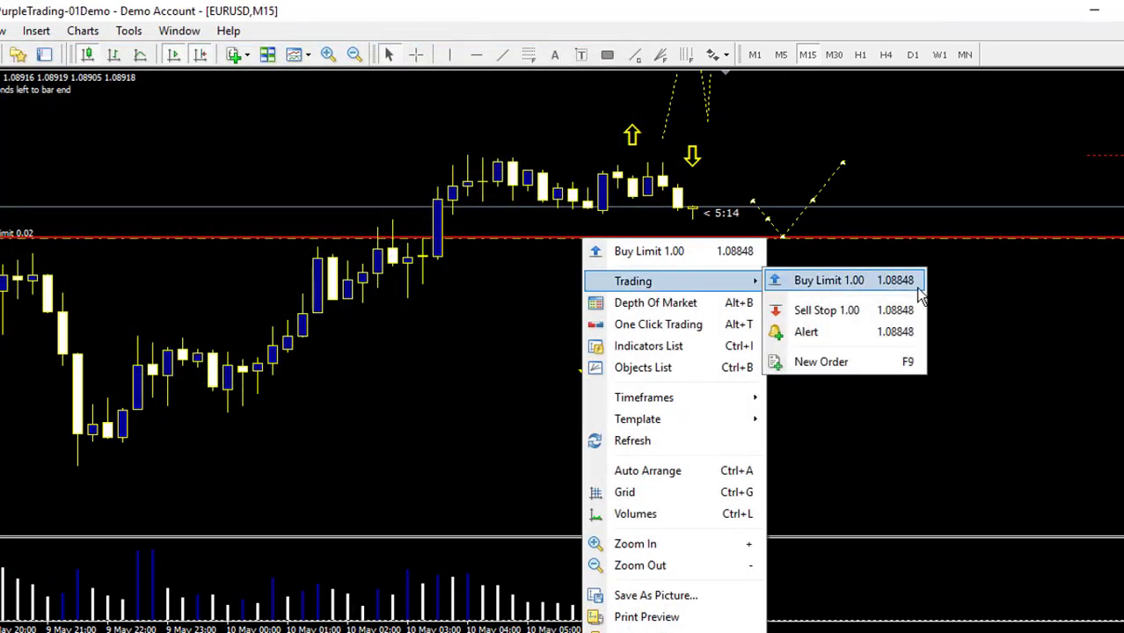
{"action": "left_click", "coordinate": [816, 363]}
{"action": "left_click", "coordinate": [400, 187]}
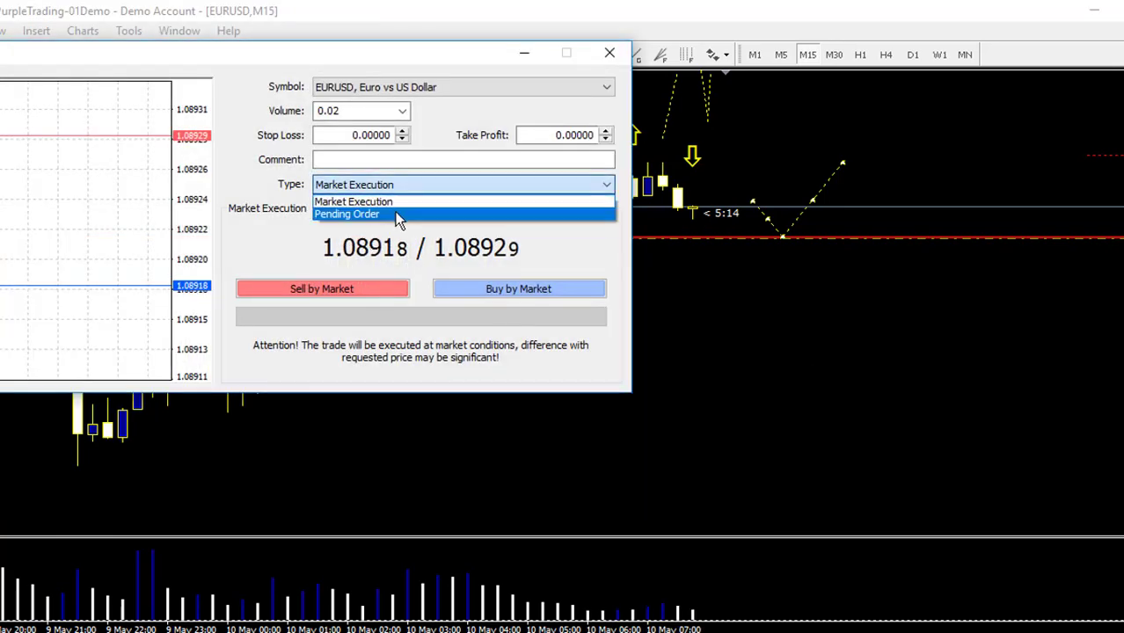
{"action": "left_click", "coordinate": [397, 216]}
{"action": "left_click", "coordinate": [426, 234]}
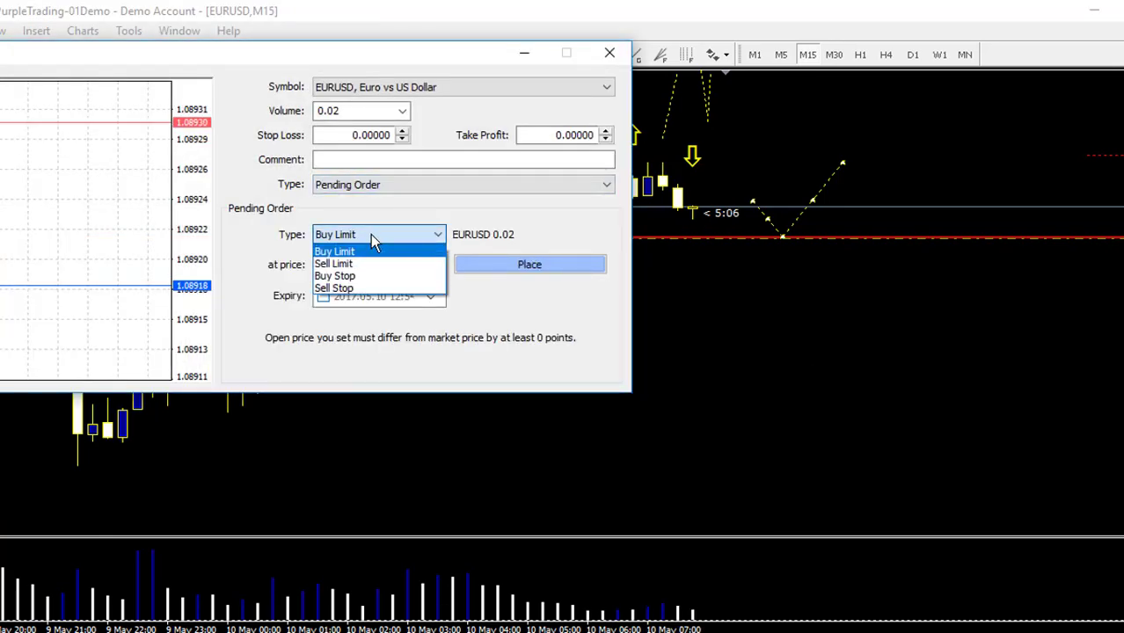
{"action": "left_click", "coordinate": [372, 272]}
Try to place the Buy Stop below the market at 1.08883.
{"action": "left_click_drag", "start_coordinate": [373, 277], "coordinate": [470, 273]}
{"action": "type", "text": "1.08883"}
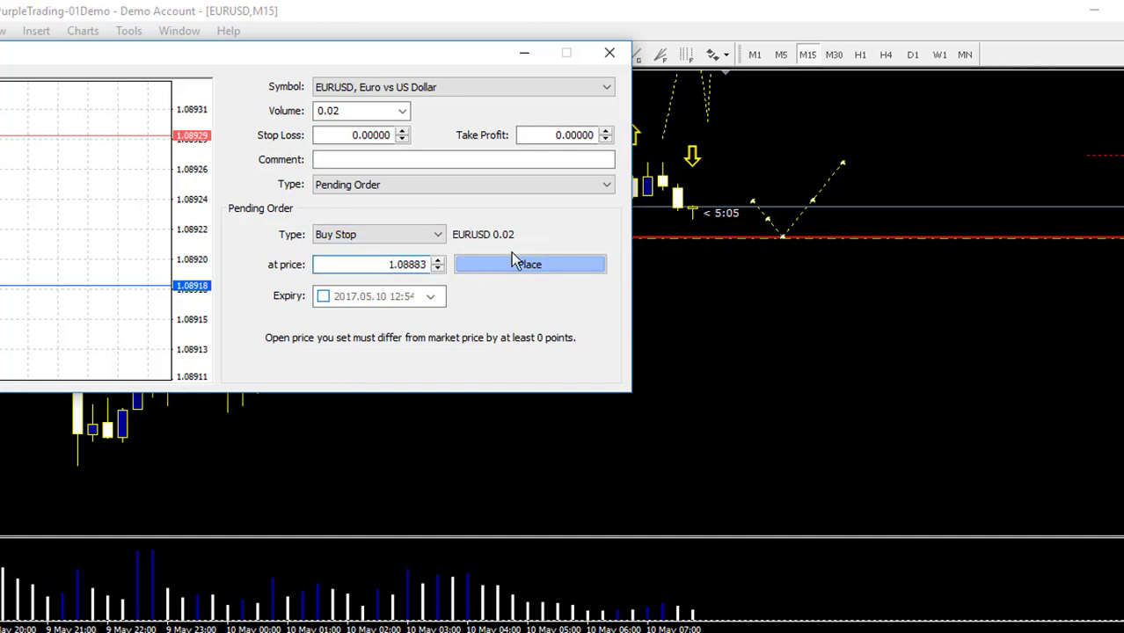
{"action": "left_click", "coordinate": [519, 264]}
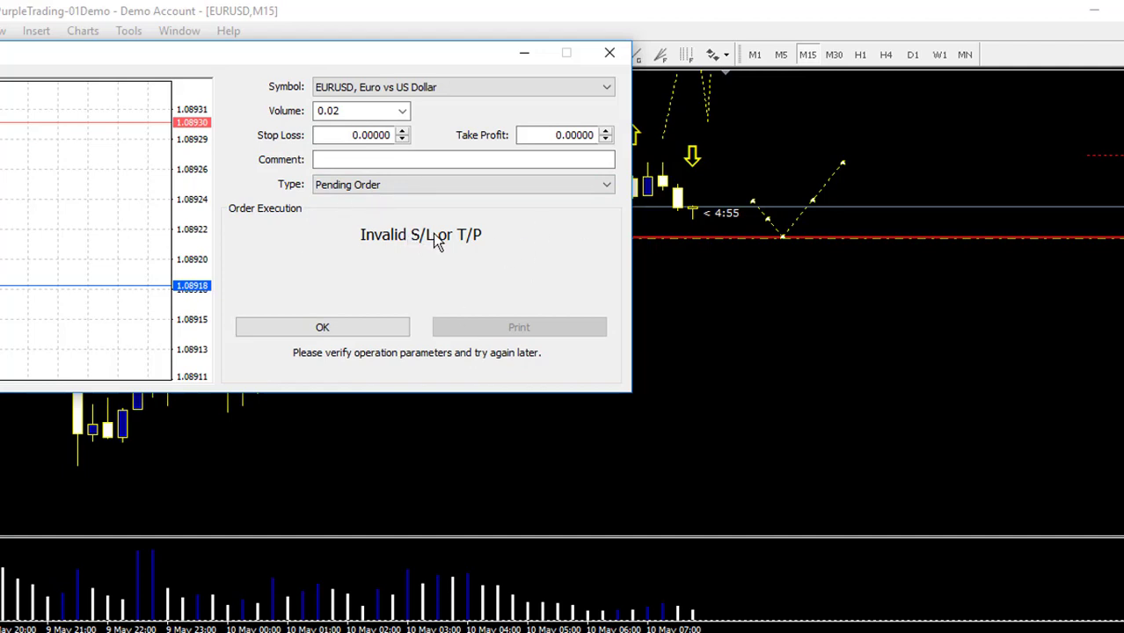
{"action": "left_click", "coordinate": [344, 329]}
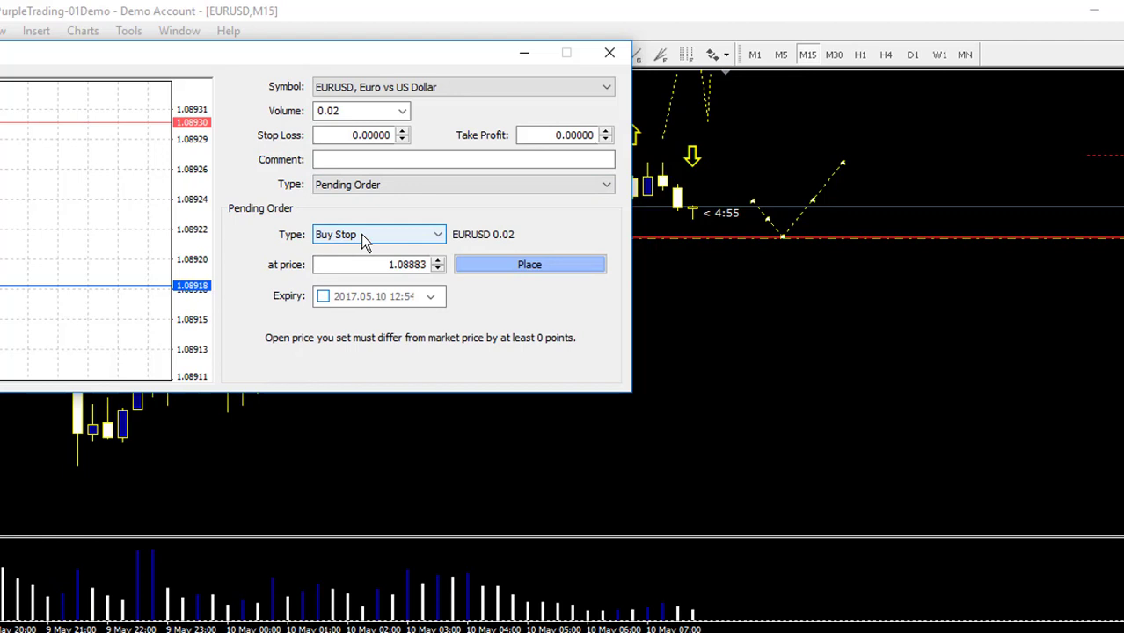
Keep the Buy Stop type, set the entry price to 1.08972 above the market, and place the order.
{"action": "left_click", "coordinate": [364, 241]}
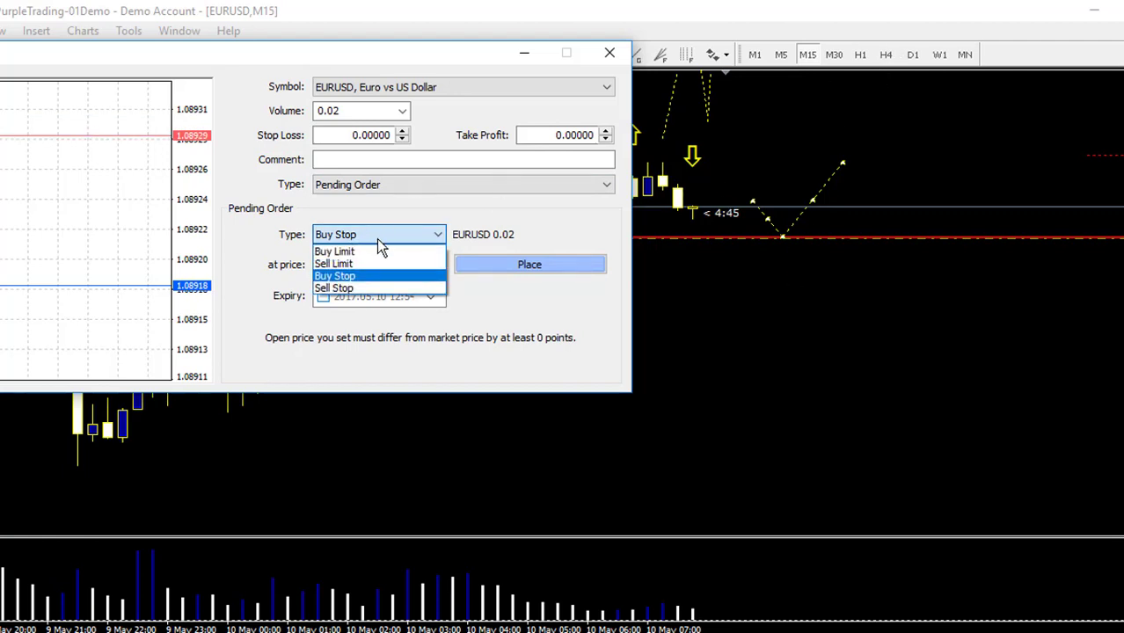
{"action": "left_click", "coordinate": [354, 278]}
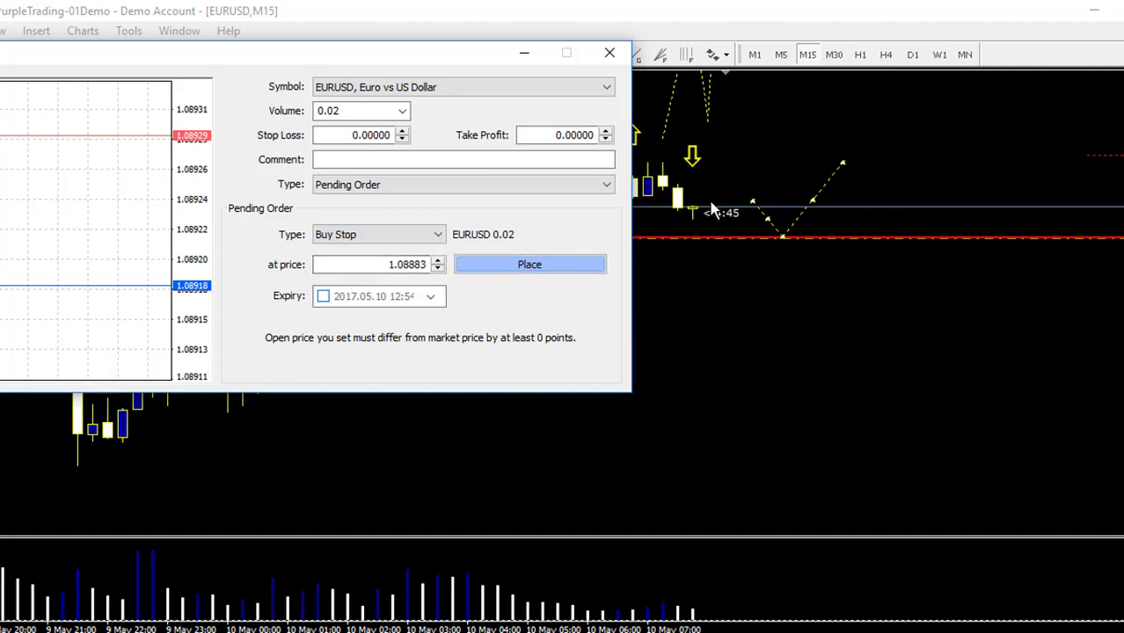
{"action": "middle_click", "coordinate": [977, 212]}
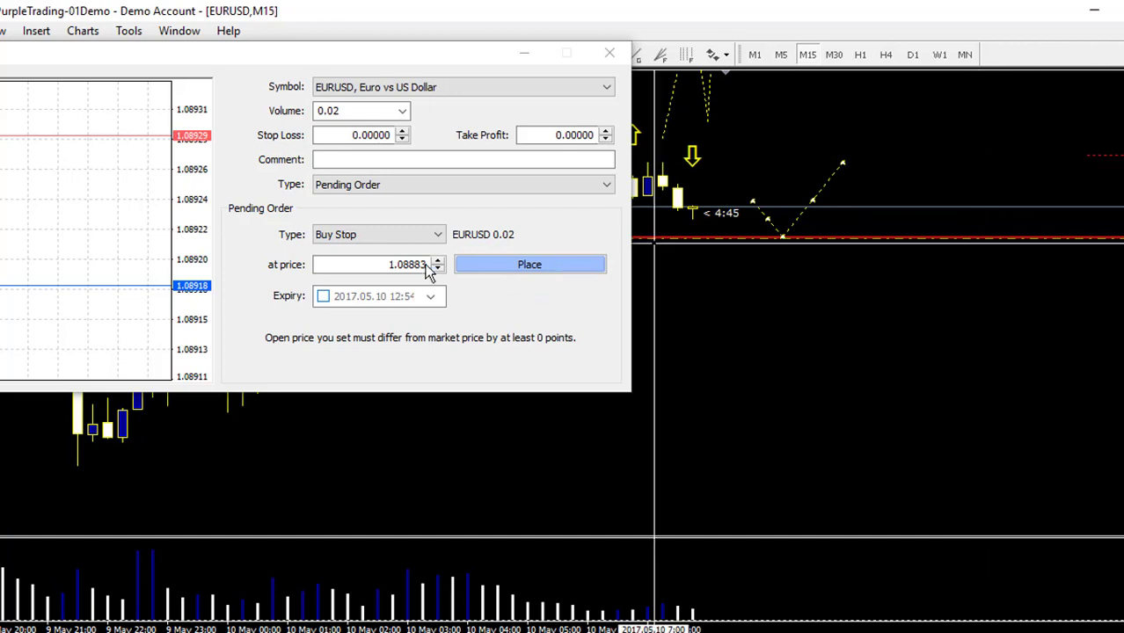
{"action": "left_click_drag", "start_coordinate": [409, 263], "coordinate": [448, 264]}
{"action": "type", "text": "900"}
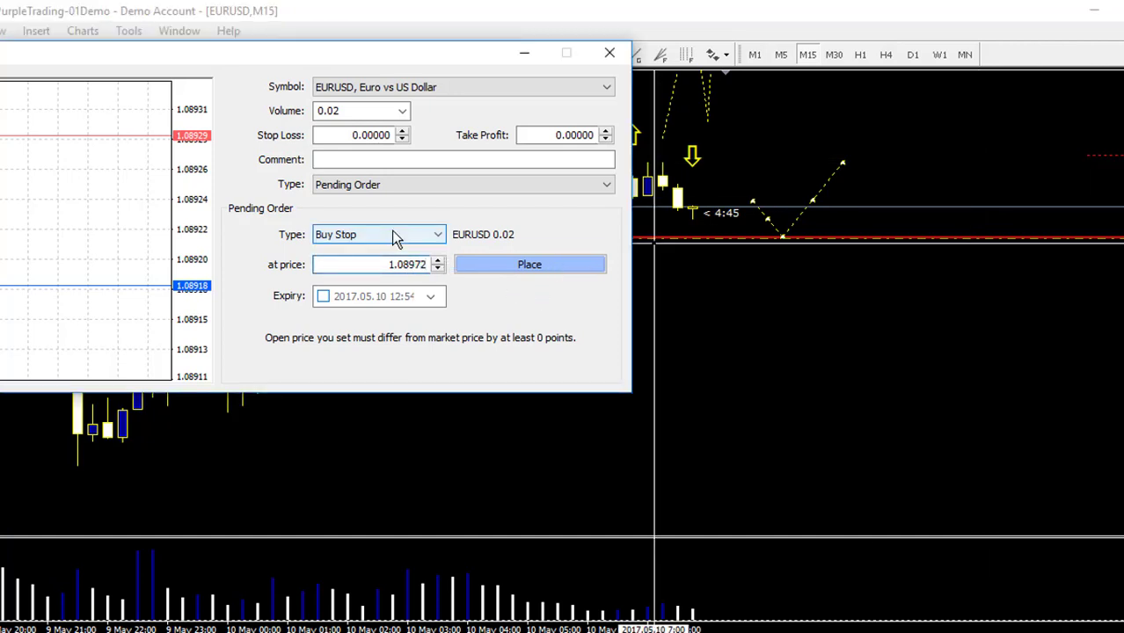
{"action": "left_click", "coordinate": [530, 264]}
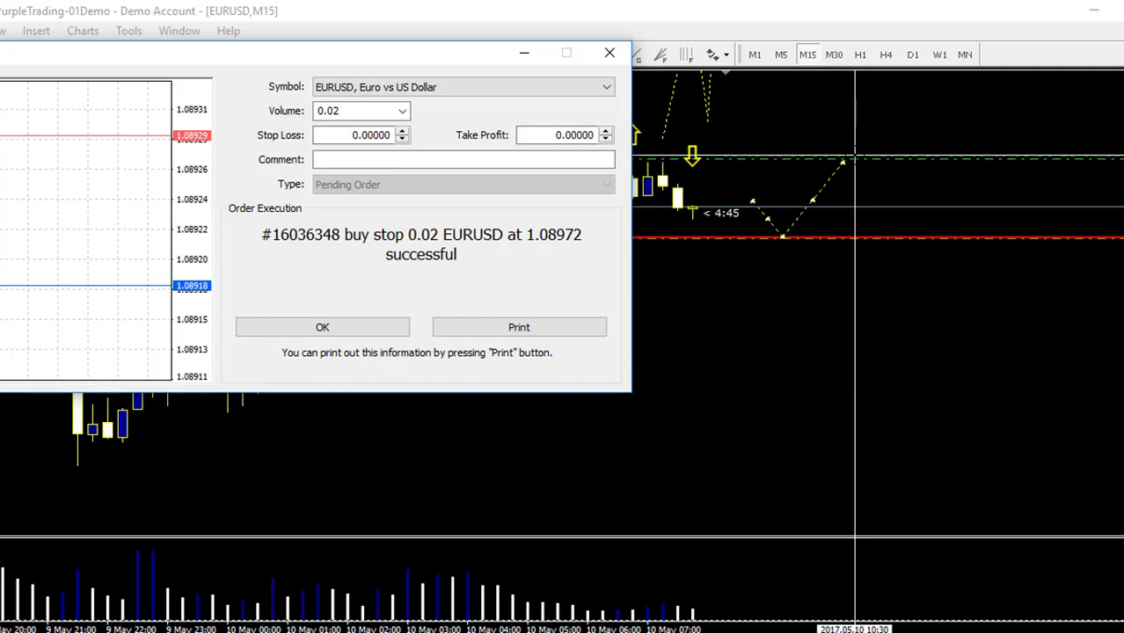
{"action": "left_click", "coordinate": [346, 330]}
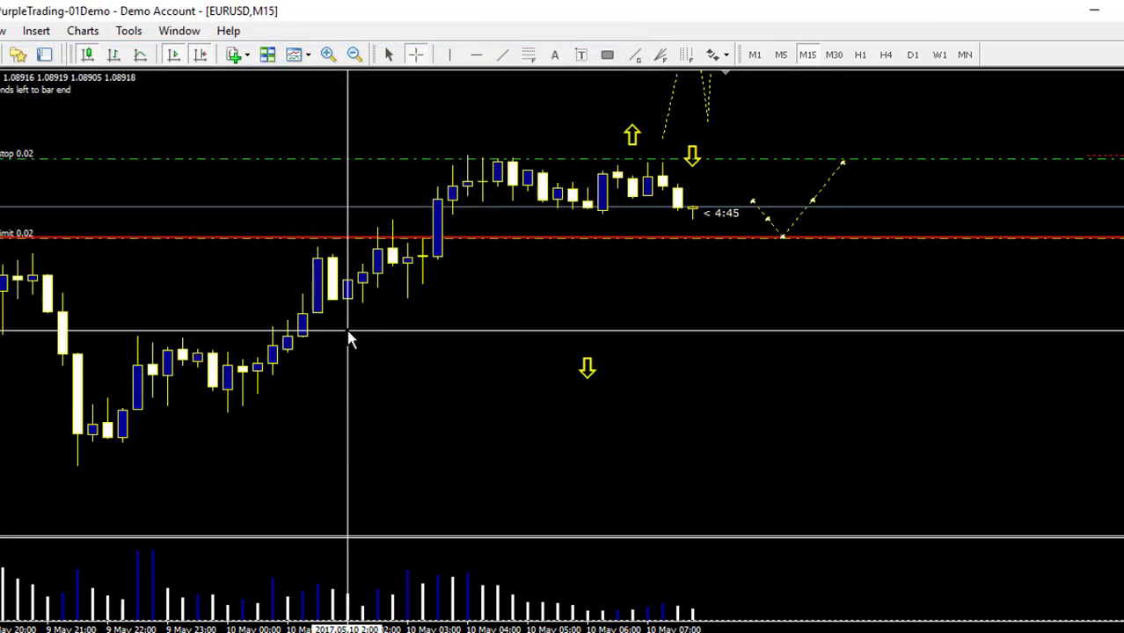
Start a new 0.02 EURUSD pending order and show the choice of Buy Limit, Sell Limit, Buy Stop and Sell Stop types.
{"action": "right_click", "coordinate": [642, 238]}
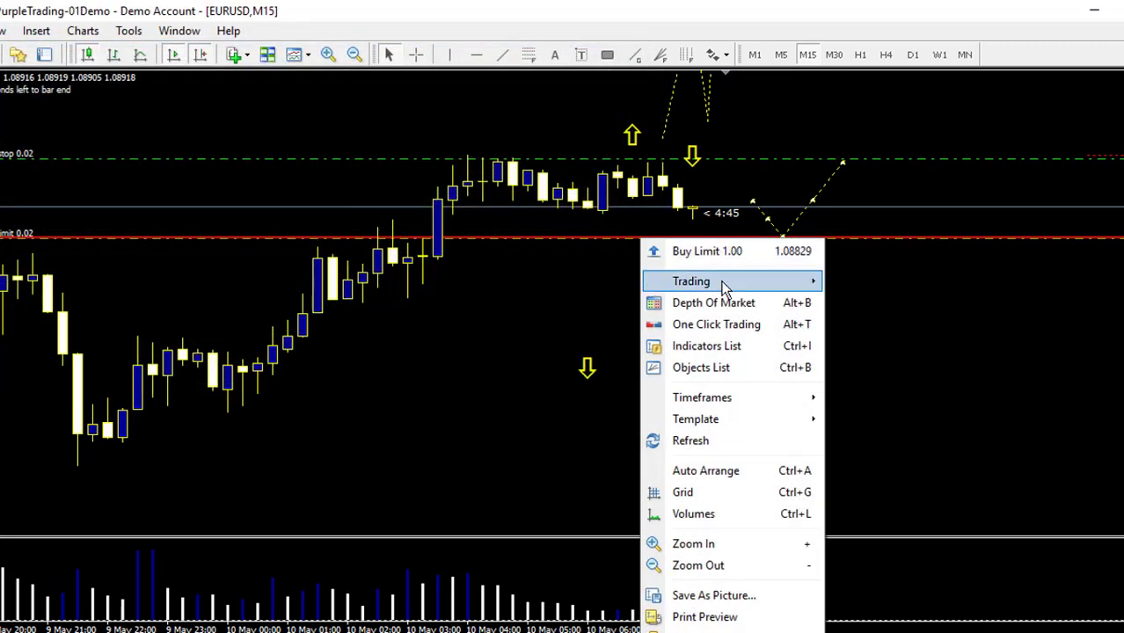
{"action": "mouse_move", "coordinate": [723, 283]}
{"action": "left_click", "coordinate": [883, 360]}
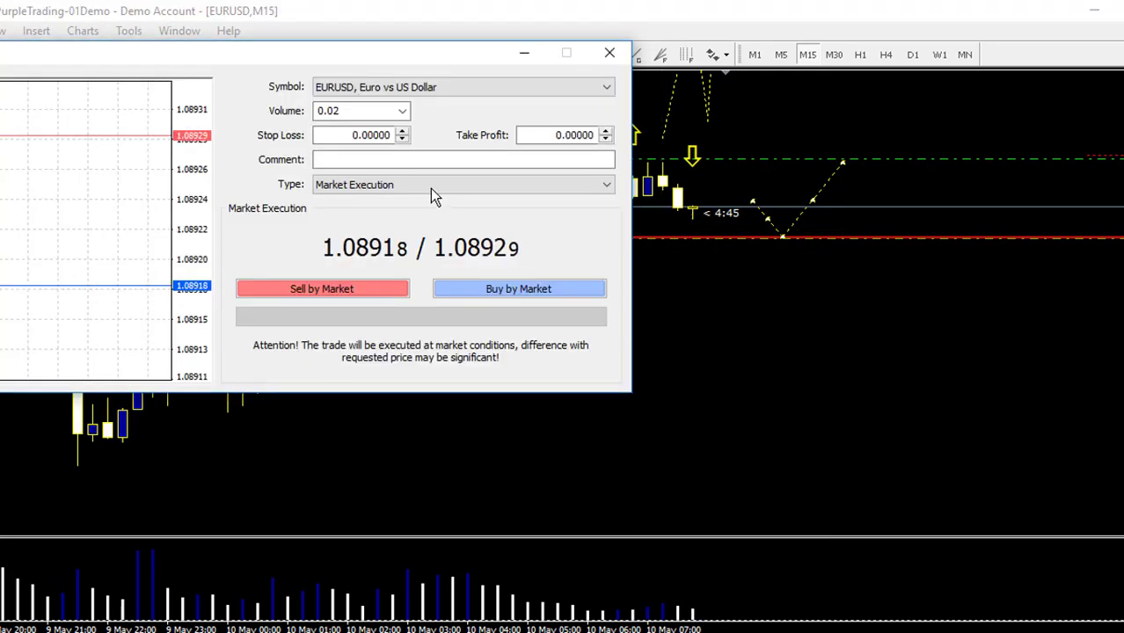
{"action": "left_click", "coordinate": [477, 187]}
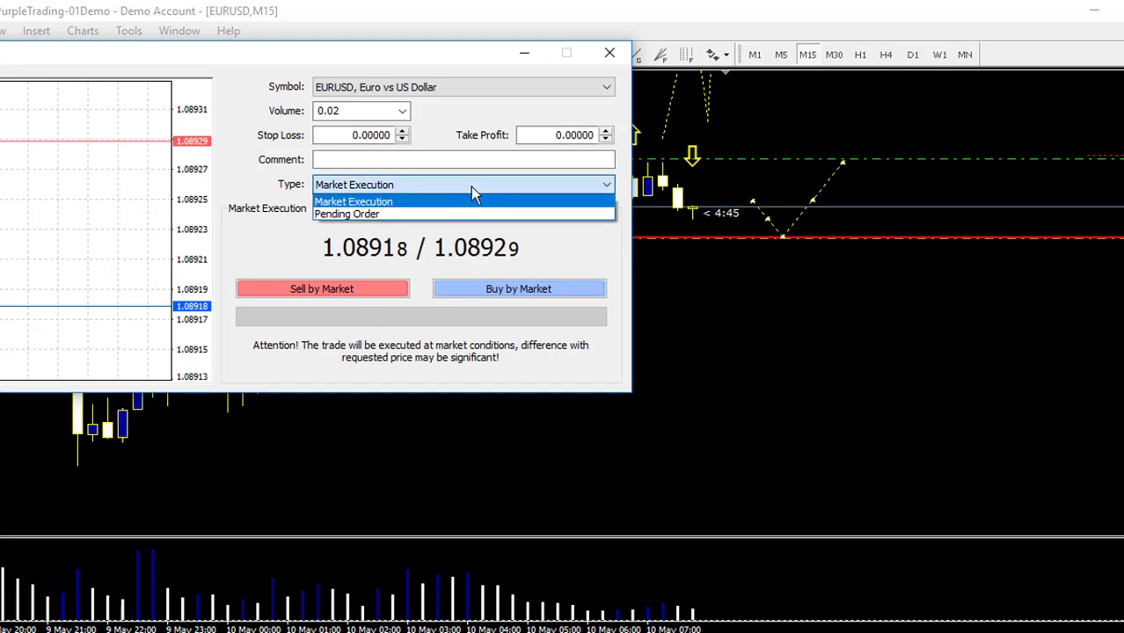
{"action": "left_click", "coordinate": [457, 213]}
{"action": "left_click", "coordinate": [436, 234]}
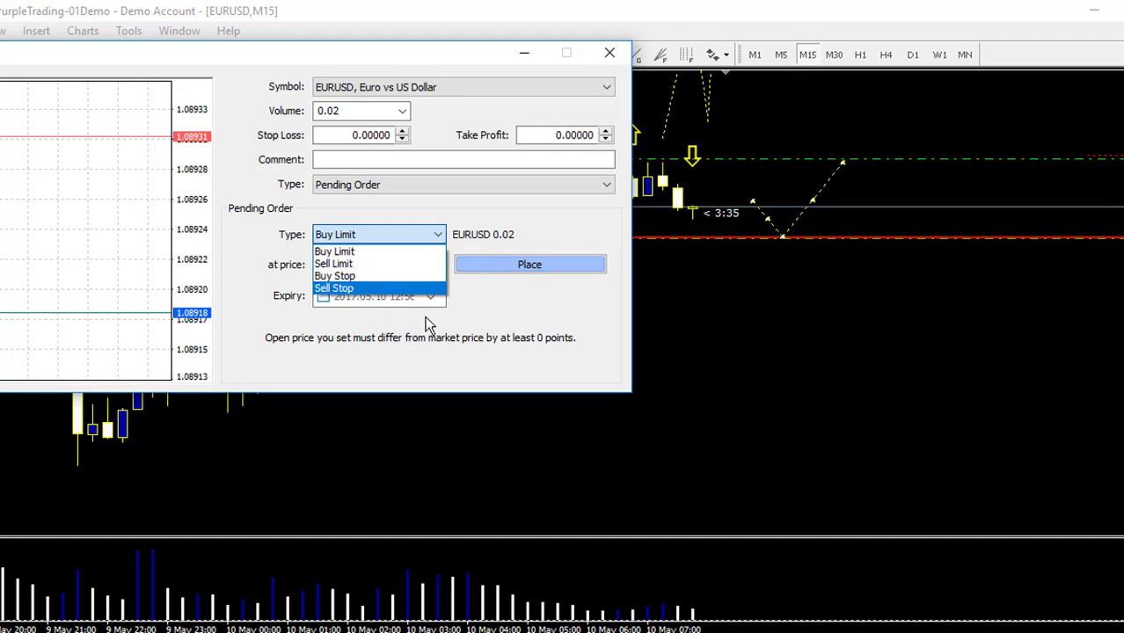
{"action": "left_click", "coordinate": [474, 300]}
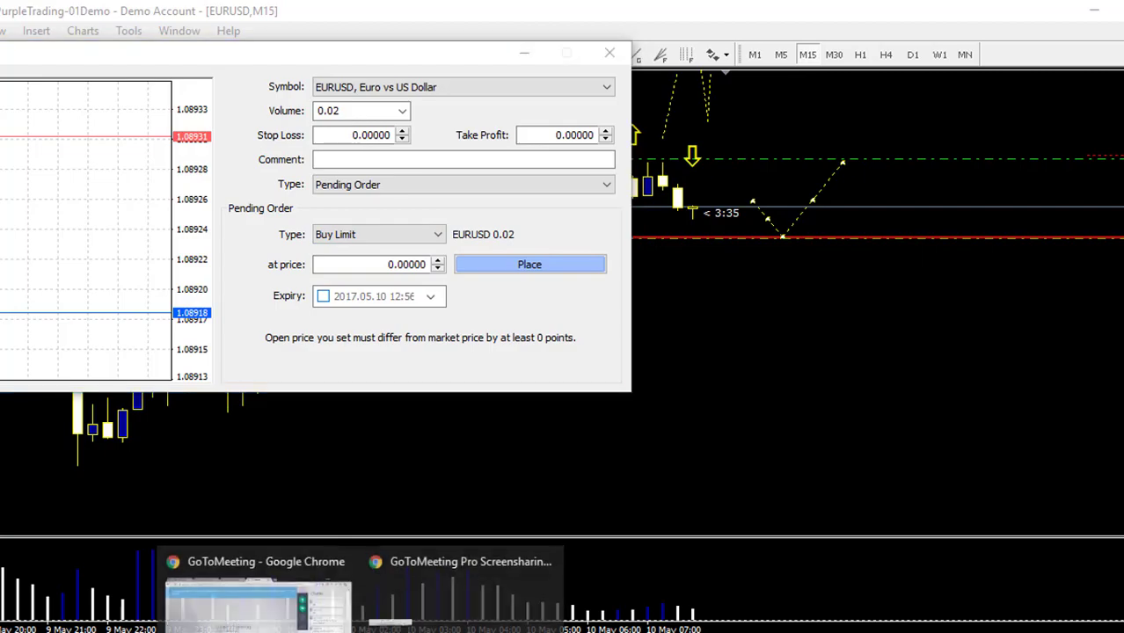
Check the GoToMeeting chat for replies, return to the MetaTrader chart and close the new order window without placing an order.
{"action": "left_click", "coordinate": [255, 593]}
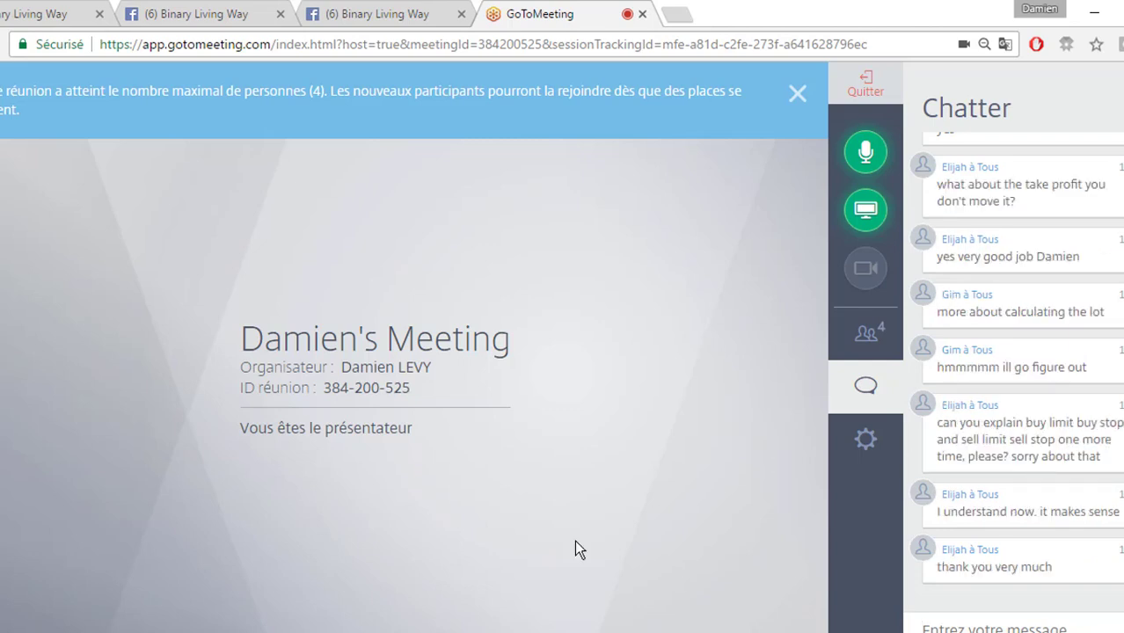
{"action": "left_click", "coordinate": [404, 603]}
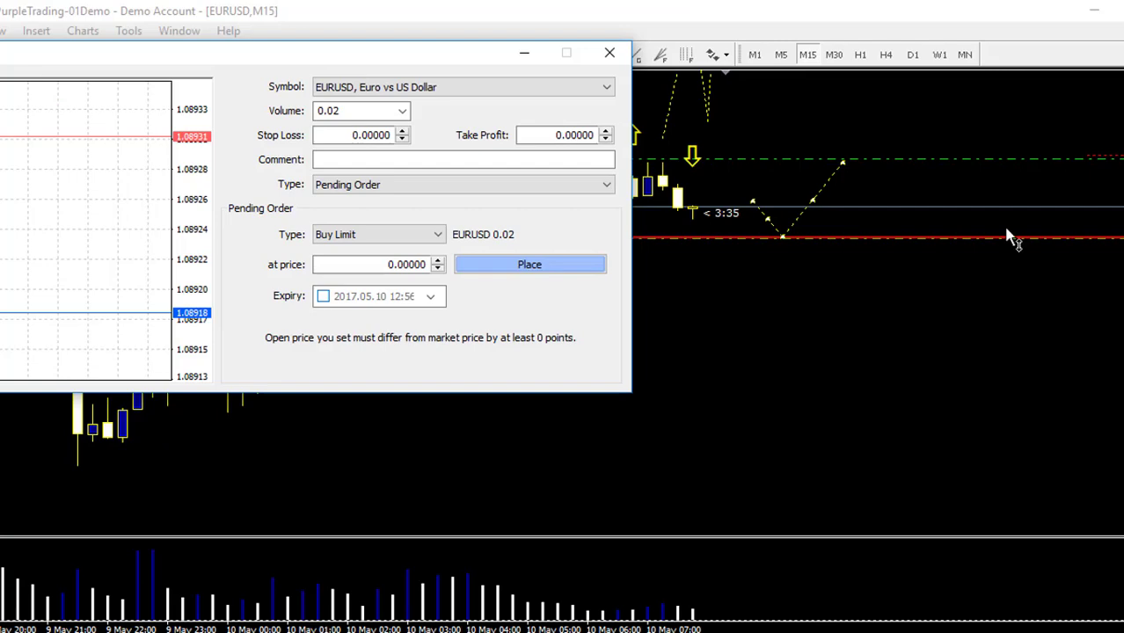
{"action": "left_click", "coordinate": [611, 52]}
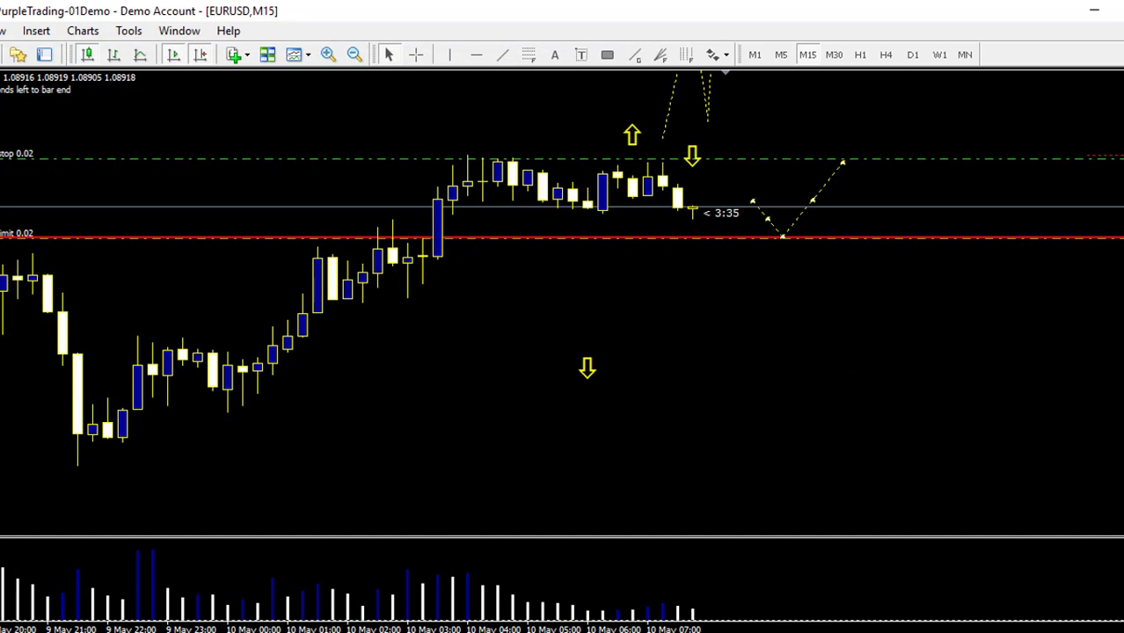
Switch to GoToMeeting, view the participant list and return to the chat to read the latest messages.
{"action": "mouse_move", "coordinate": [361, 632]}
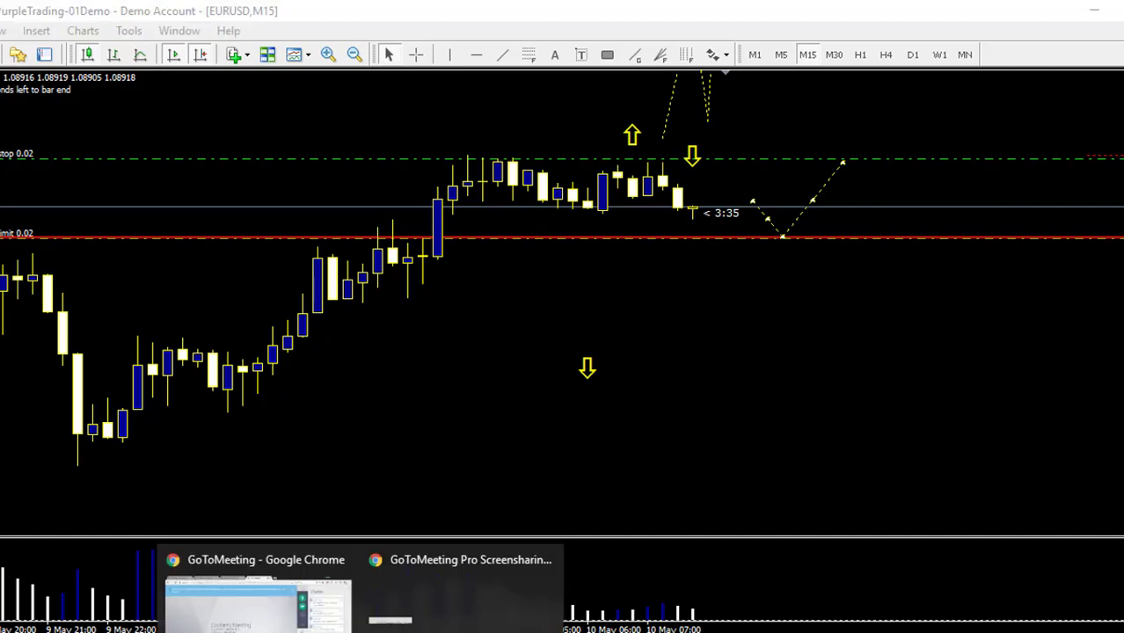
{"action": "left_click", "coordinate": [258, 602]}
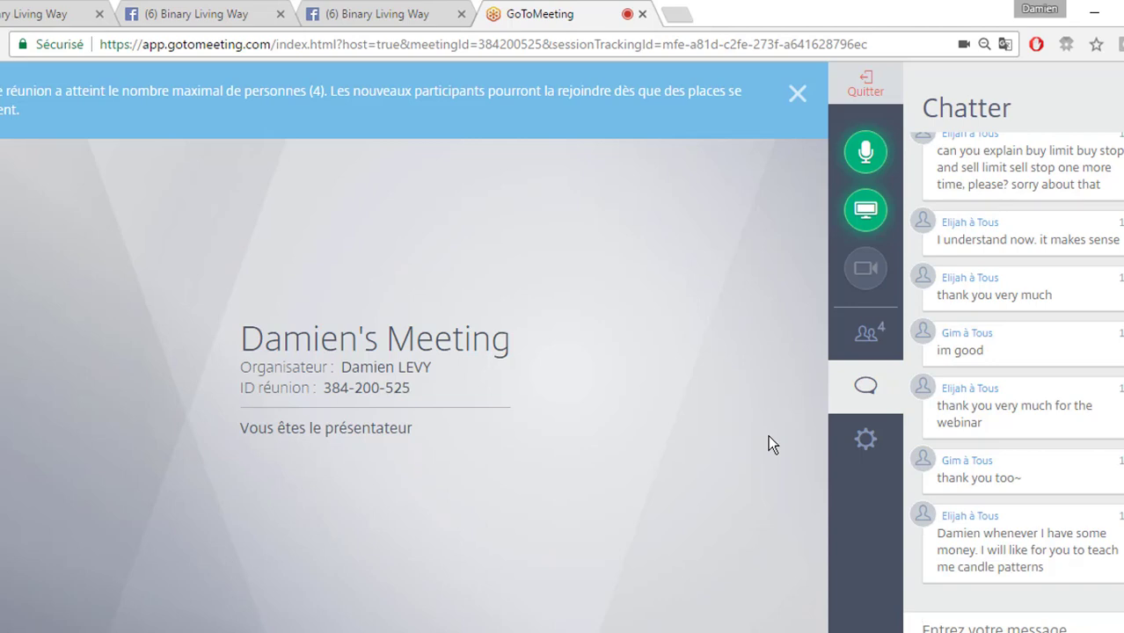
{"action": "left_click", "coordinate": [866, 333]}
{"action": "left_click", "coordinate": [868, 381]}
{"action": "mouse_move", "coordinate": [925, 245]}
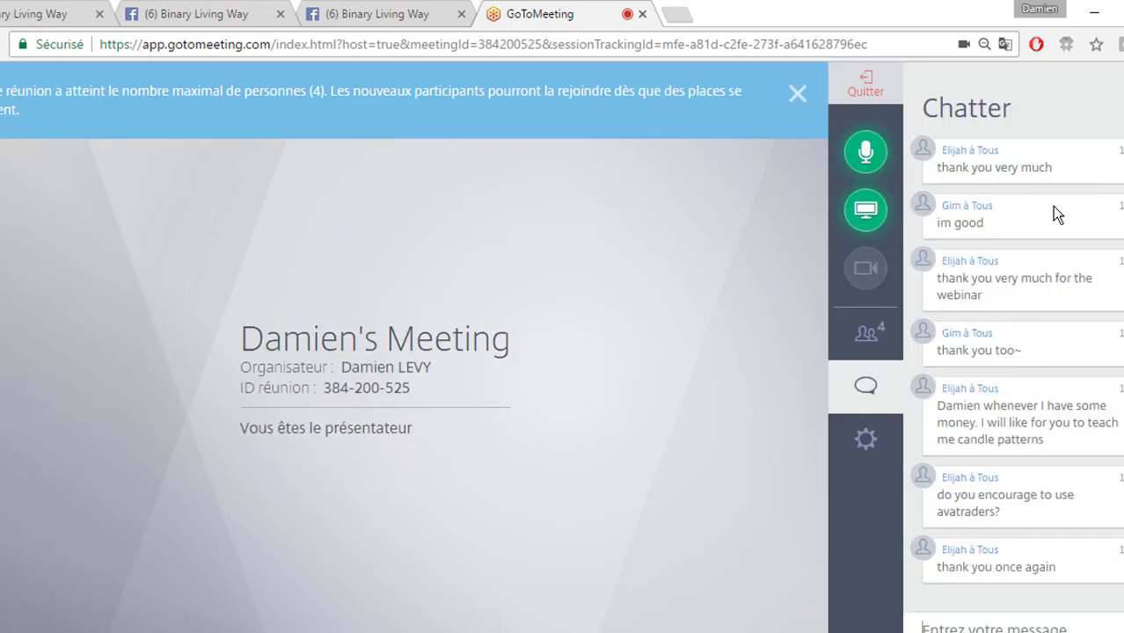